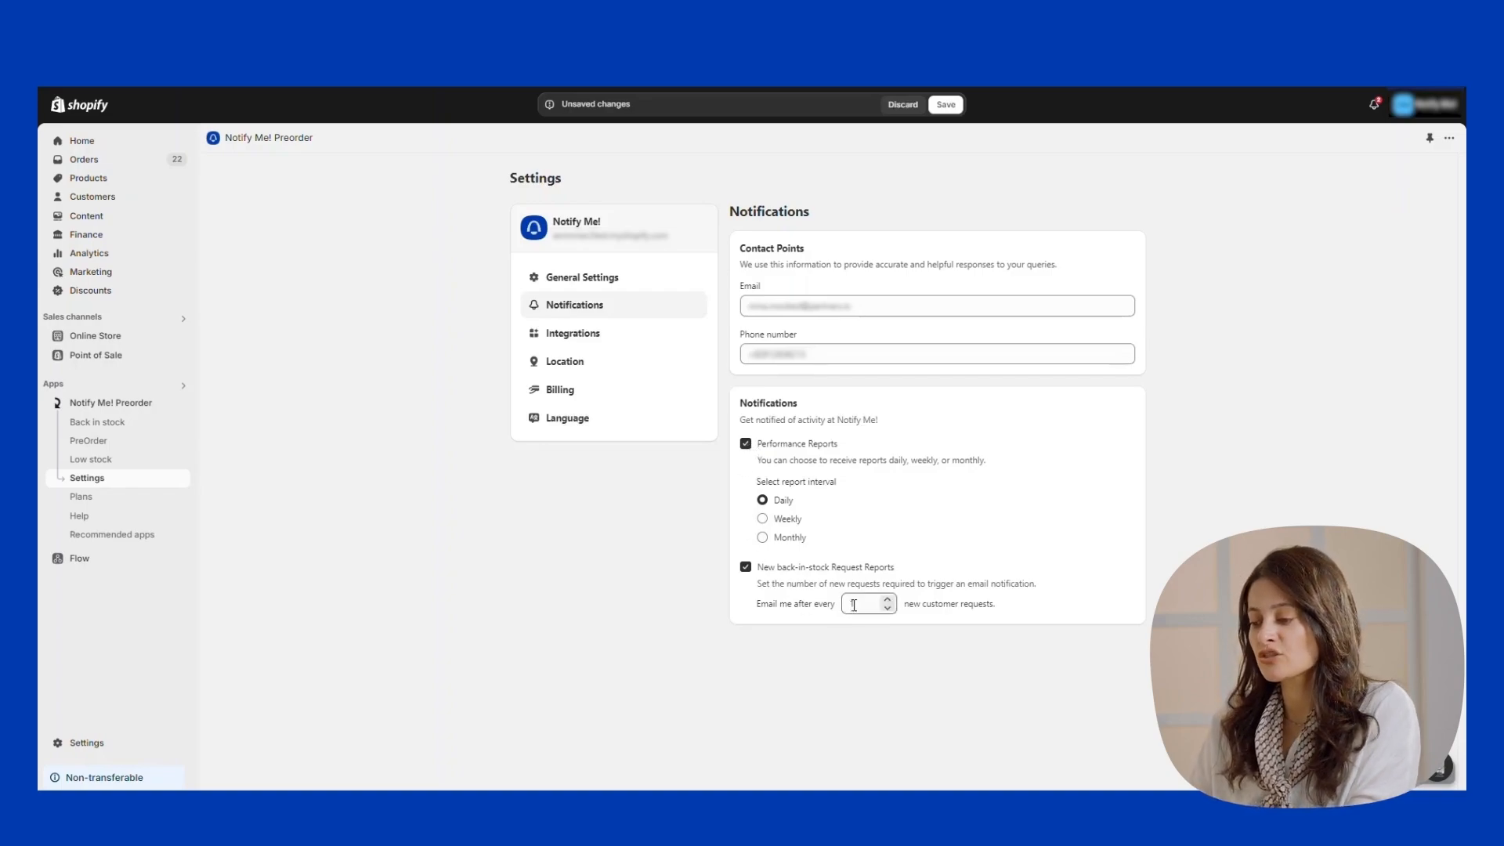
Finish the Contact Points email address and check the contact phone number field.
{"action": "left_click", "coordinate": [877, 306]}
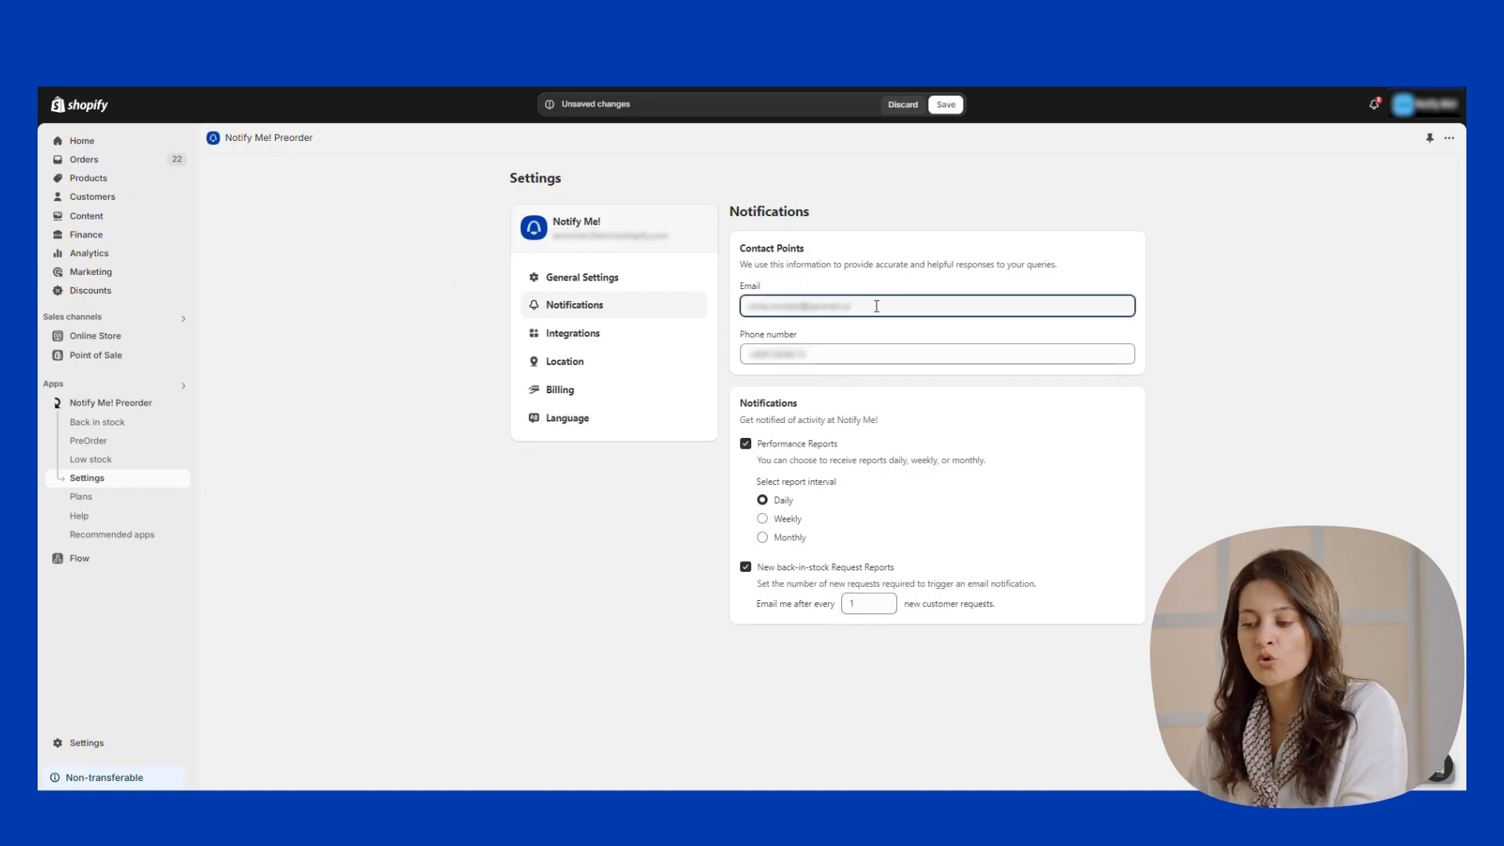
{"action": "type", "text": ".c"}
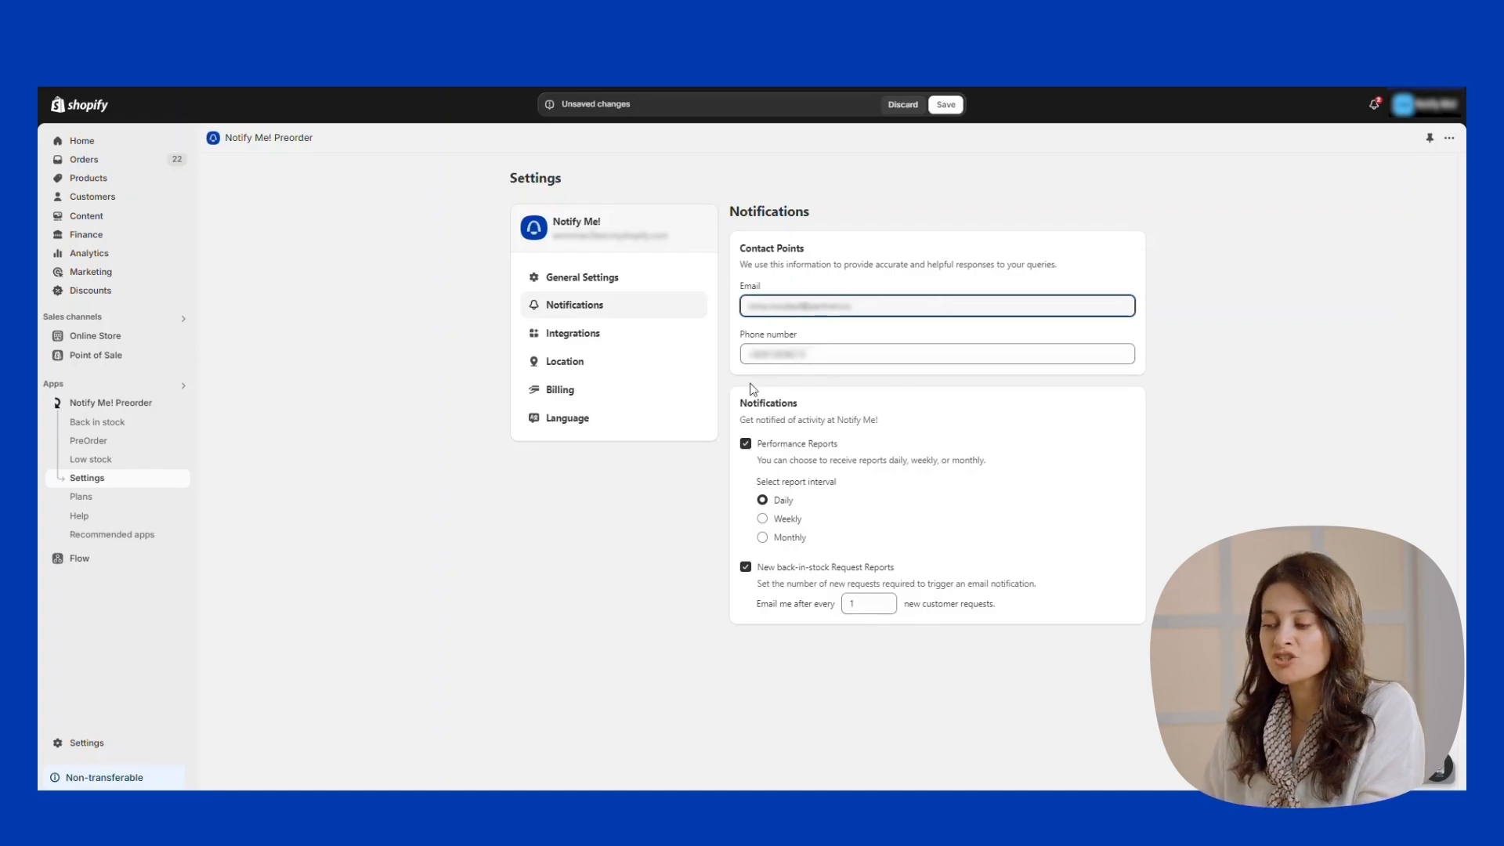
{"action": "left_click", "coordinate": [832, 356]}
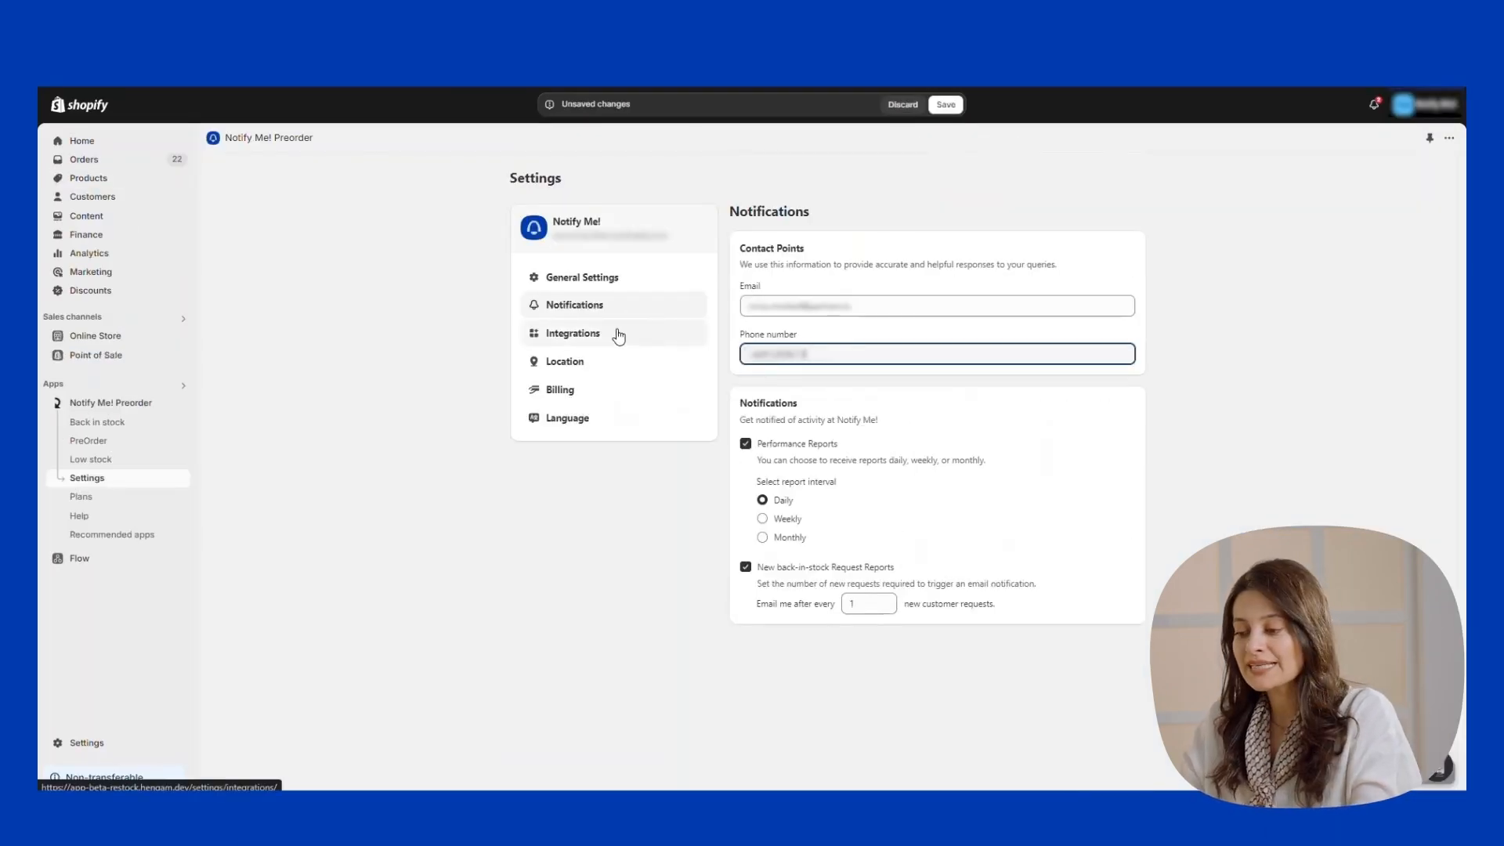
Save Location tracking as manually managed locations, then bring up the Billing details.
{"action": "left_click", "coordinate": [601, 368]}
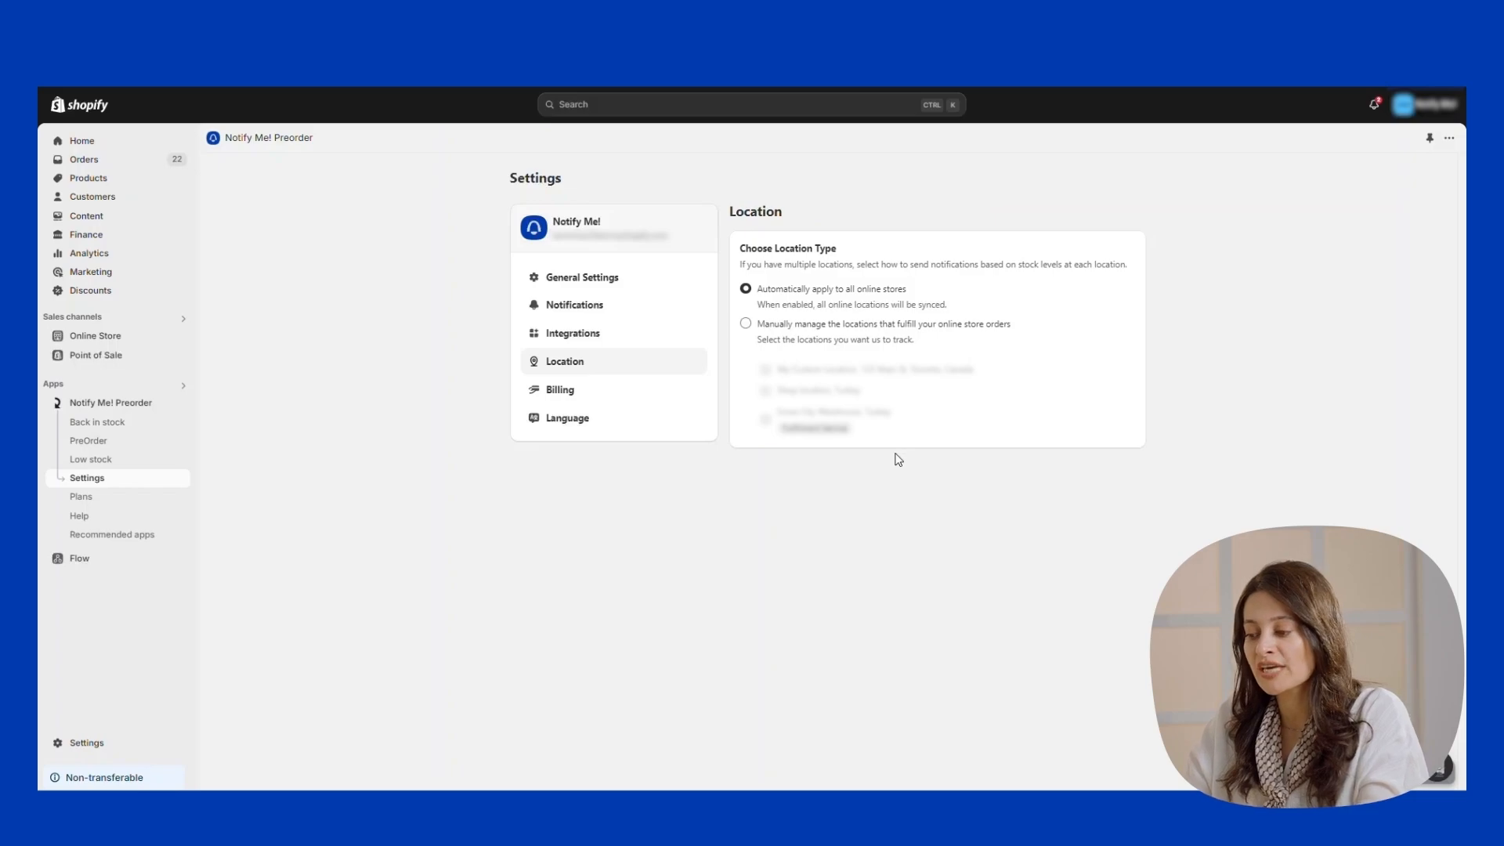
{"action": "left_click", "coordinate": [746, 325]}
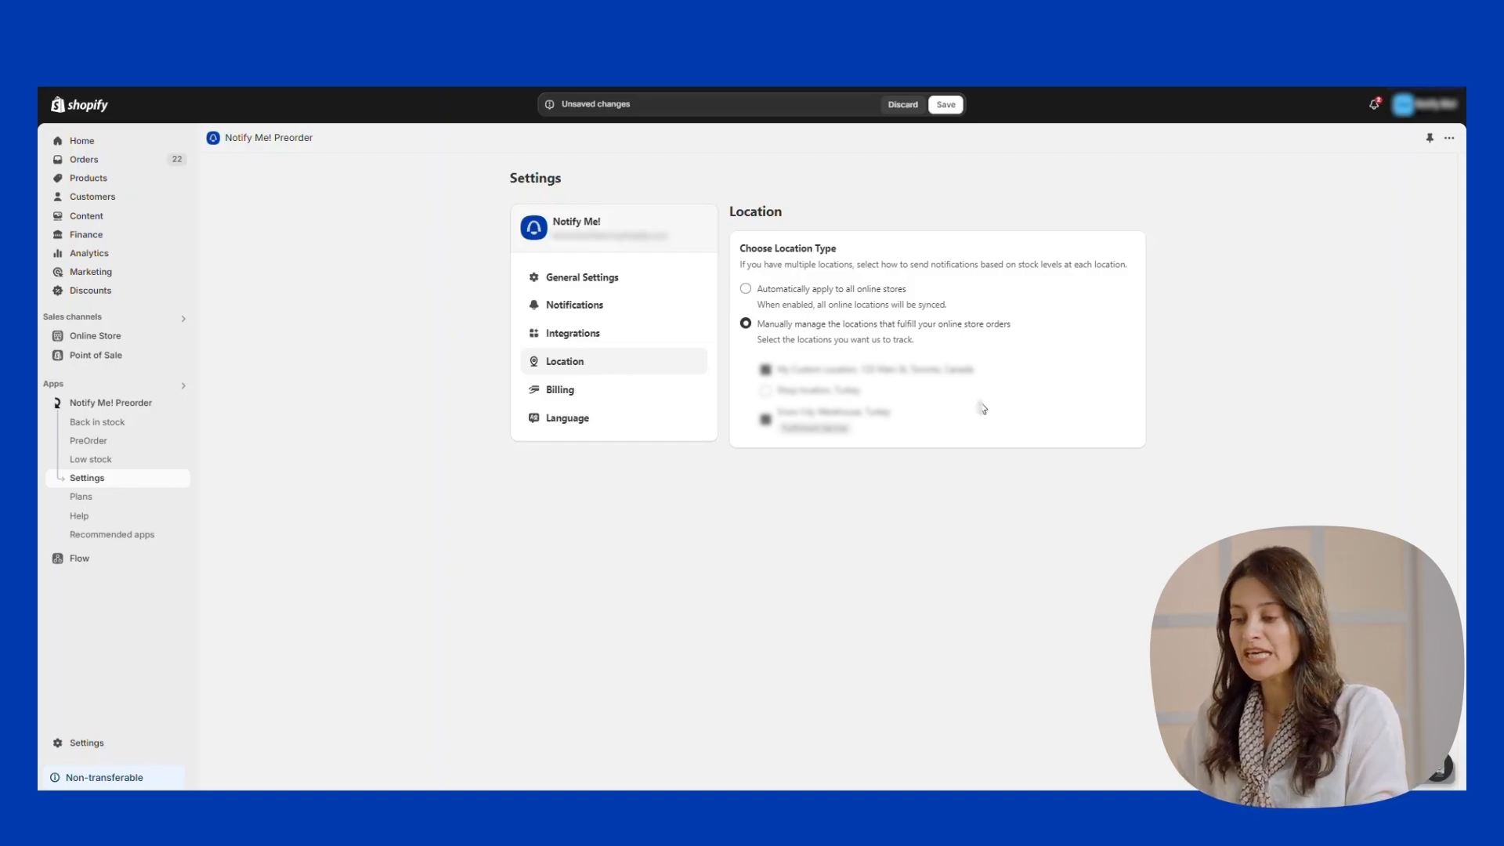
{"action": "left_click", "coordinate": [947, 107]}
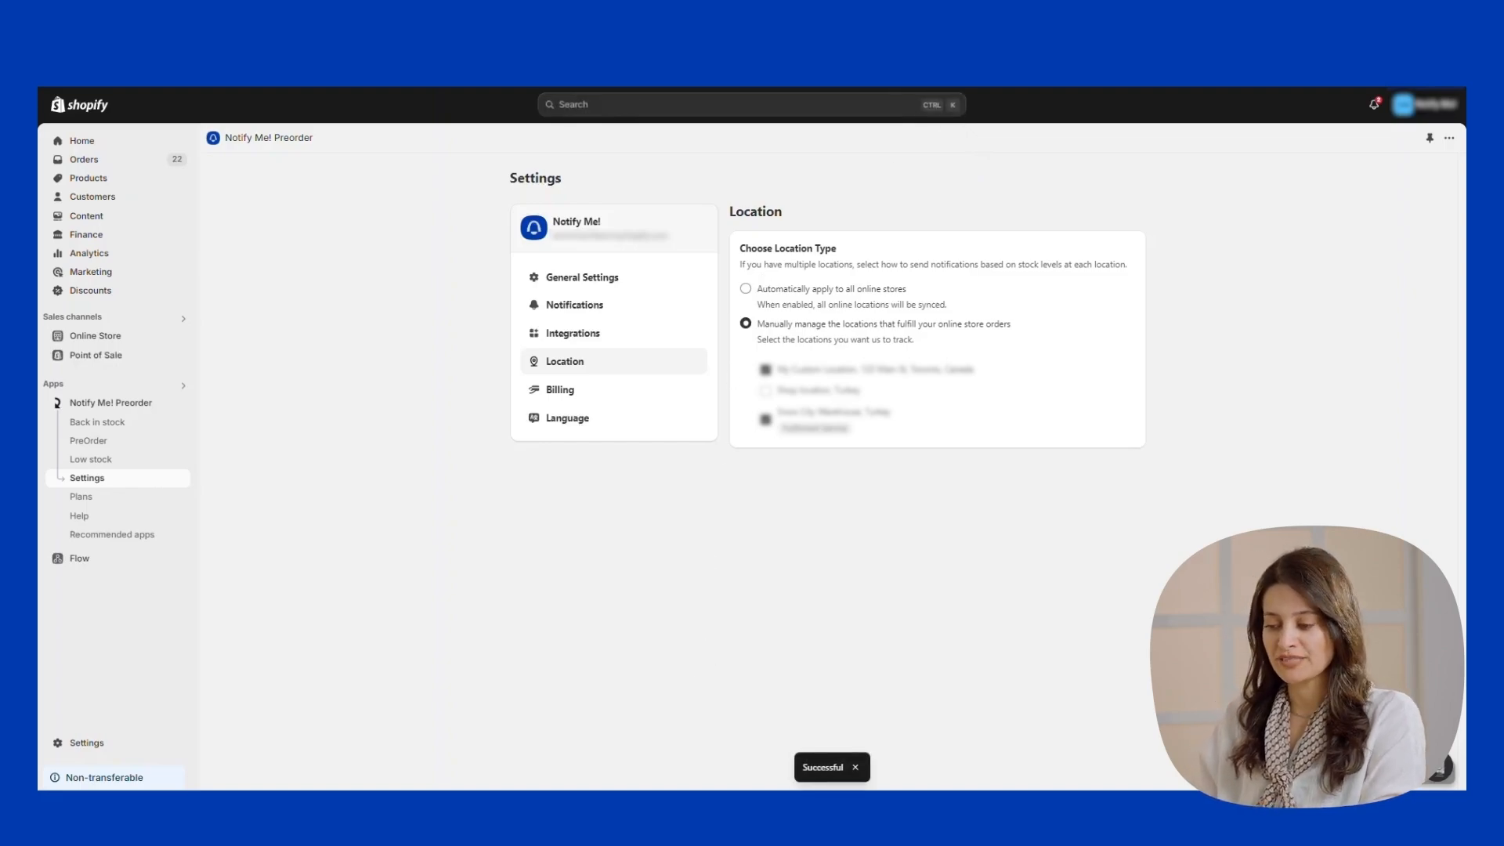
{"action": "left_click", "coordinate": [611, 390]}
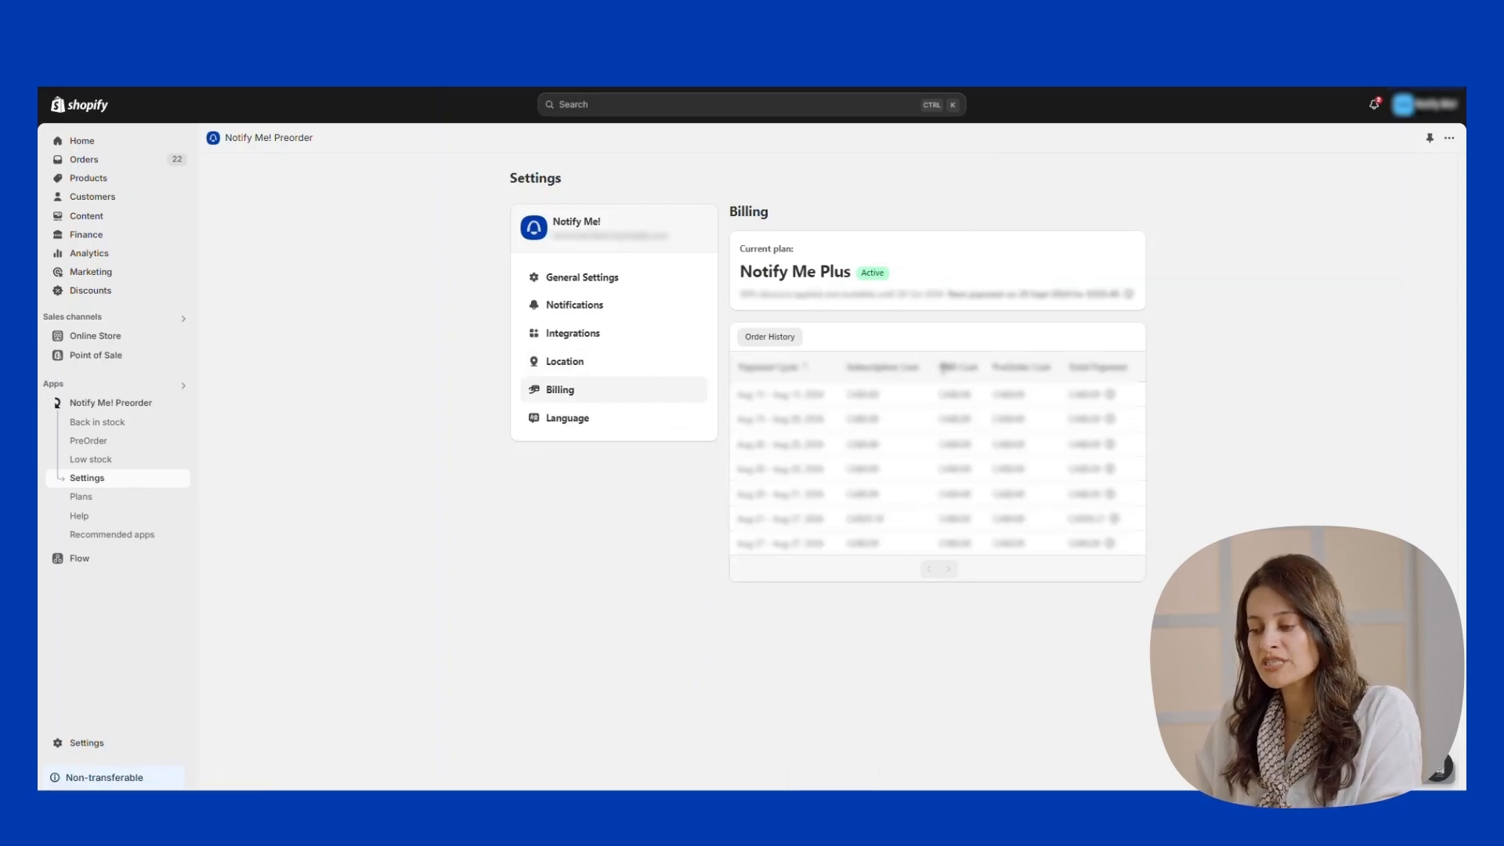
Highlight the Subscription, SMS and PreOrder Cost headers in the billing Order History.
{"action": "triple_click", "coordinate": [883, 366]}
{"action": "left_click_drag", "start_coordinate": [980, 368], "coordinate": [1052, 368]}
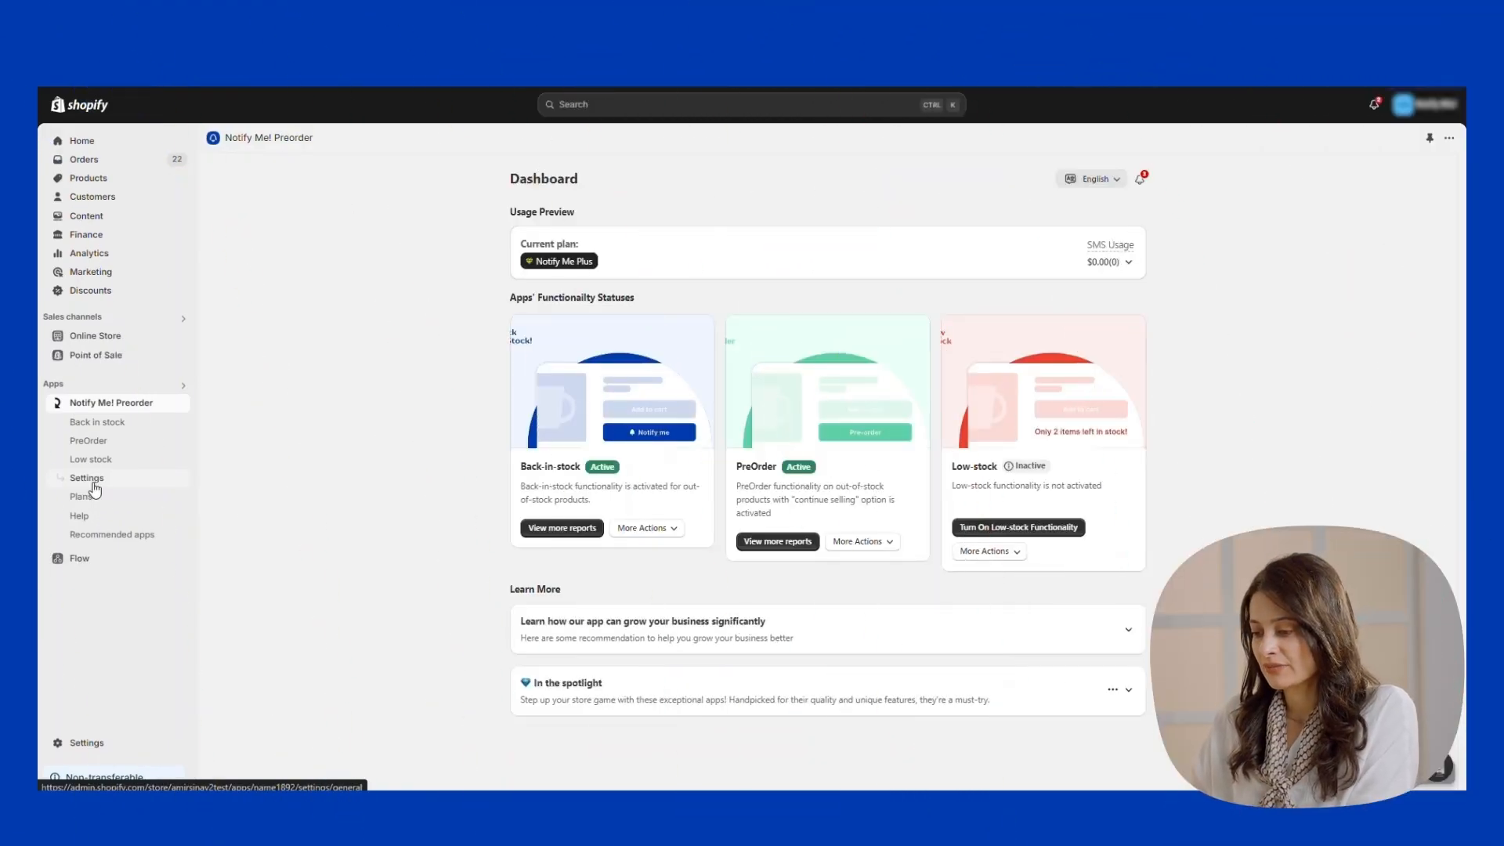
Begin connecting Shopify Customers under Integrations and request Shopify customer list access.
{"action": "left_click", "coordinate": [100, 483]}
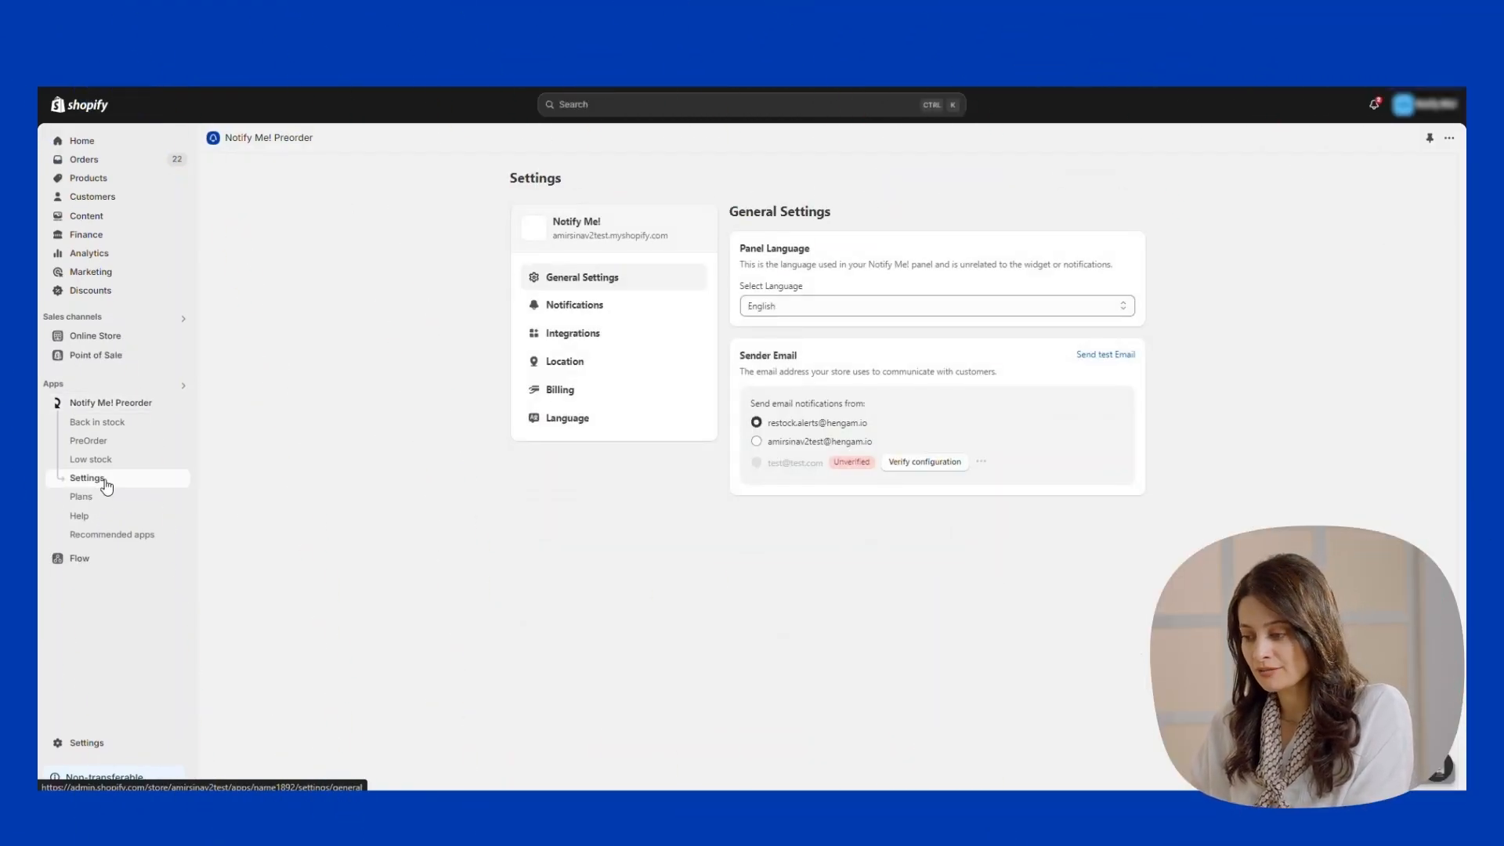
{"action": "left_click", "coordinate": [590, 342]}
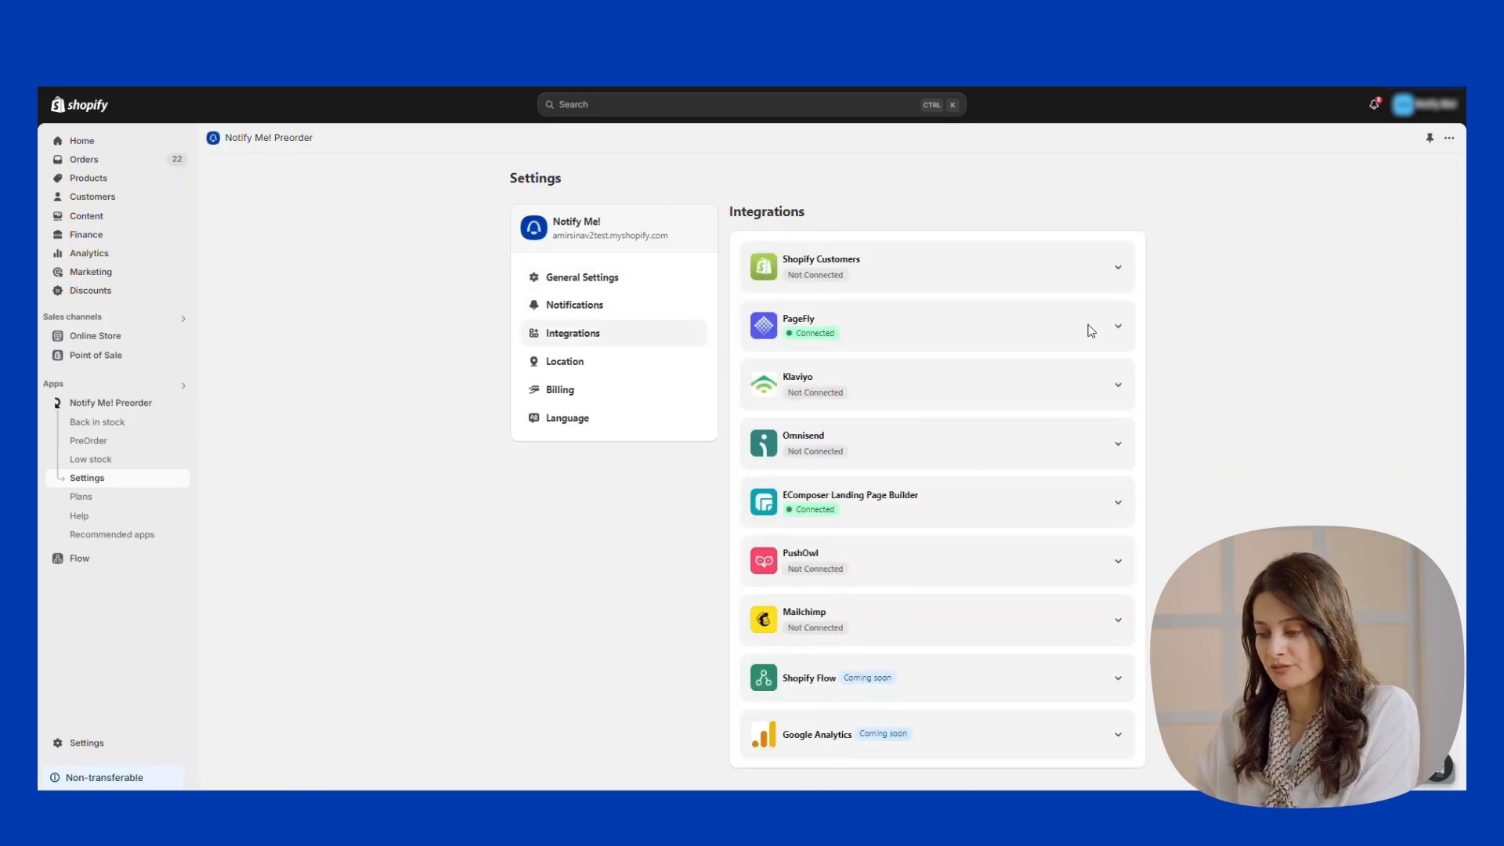
{"action": "left_click", "coordinate": [1120, 271]}
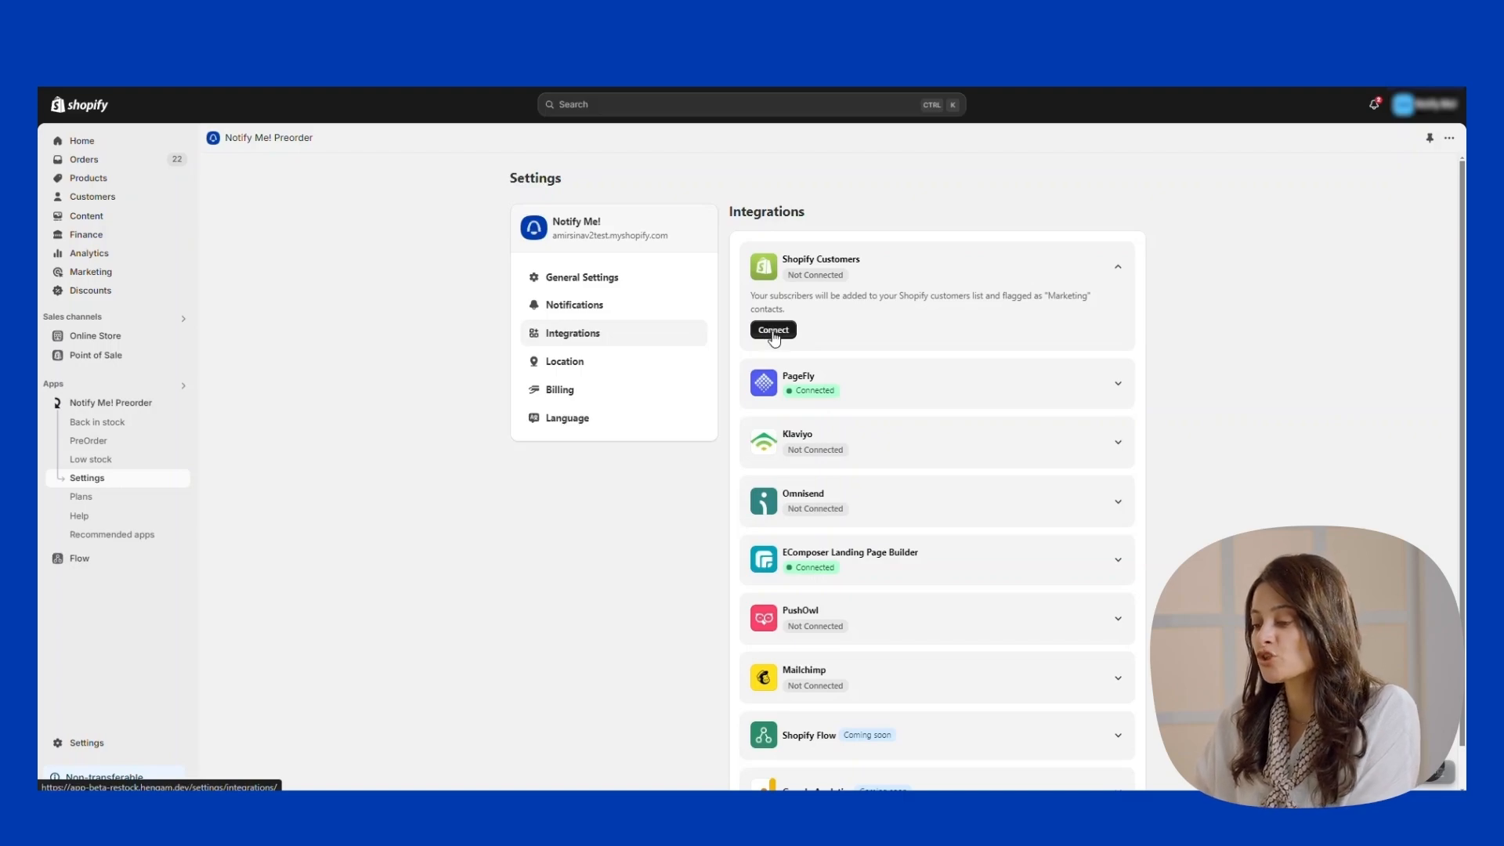
{"action": "left_click", "coordinate": [774, 332]}
{"action": "left_click", "coordinate": [1000, 540]}
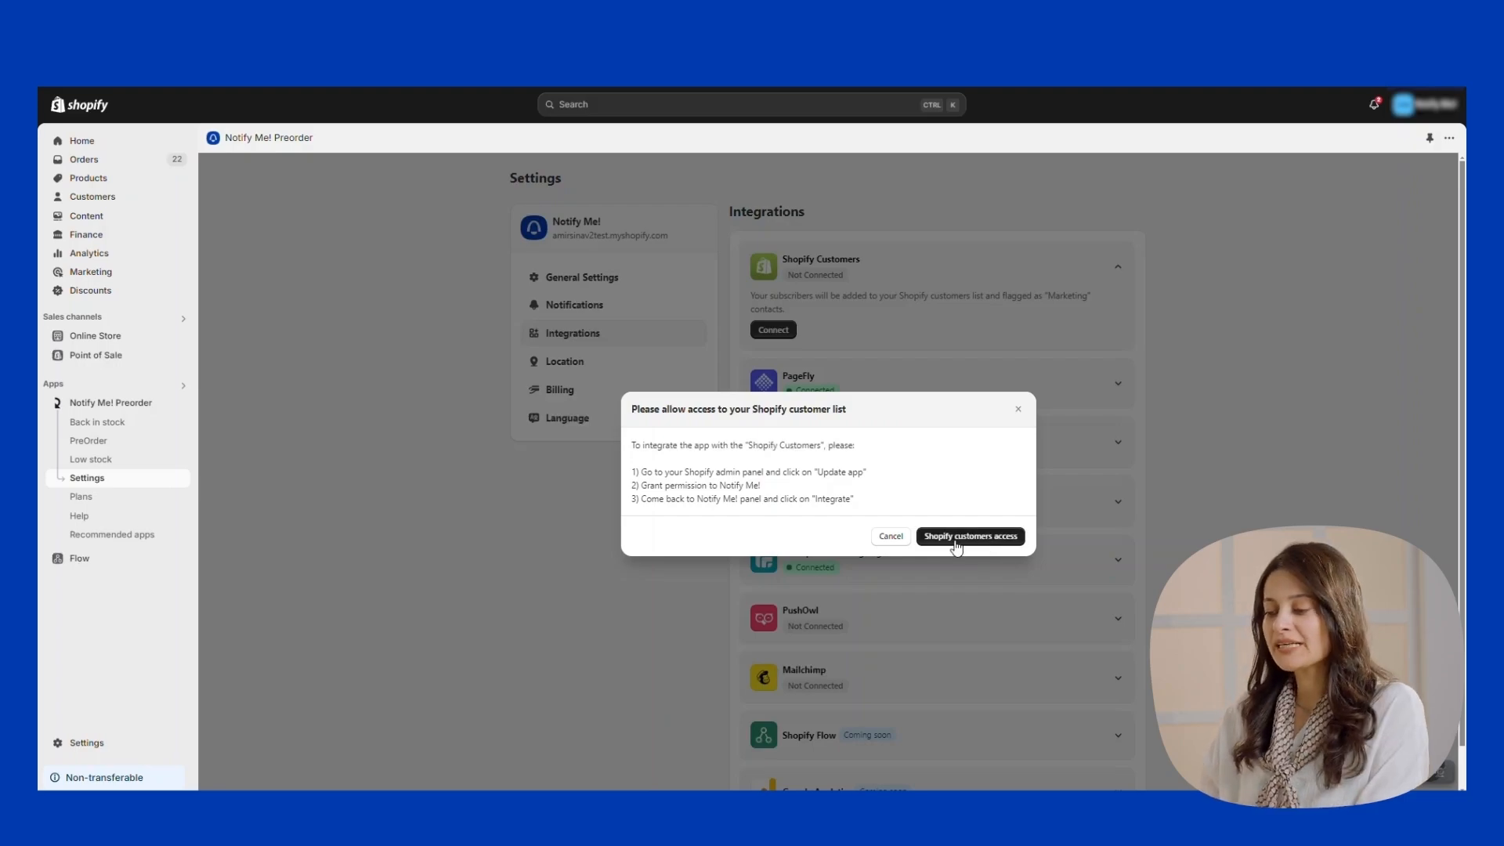
{"action": "left_click", "coordinate": [956, 540]}
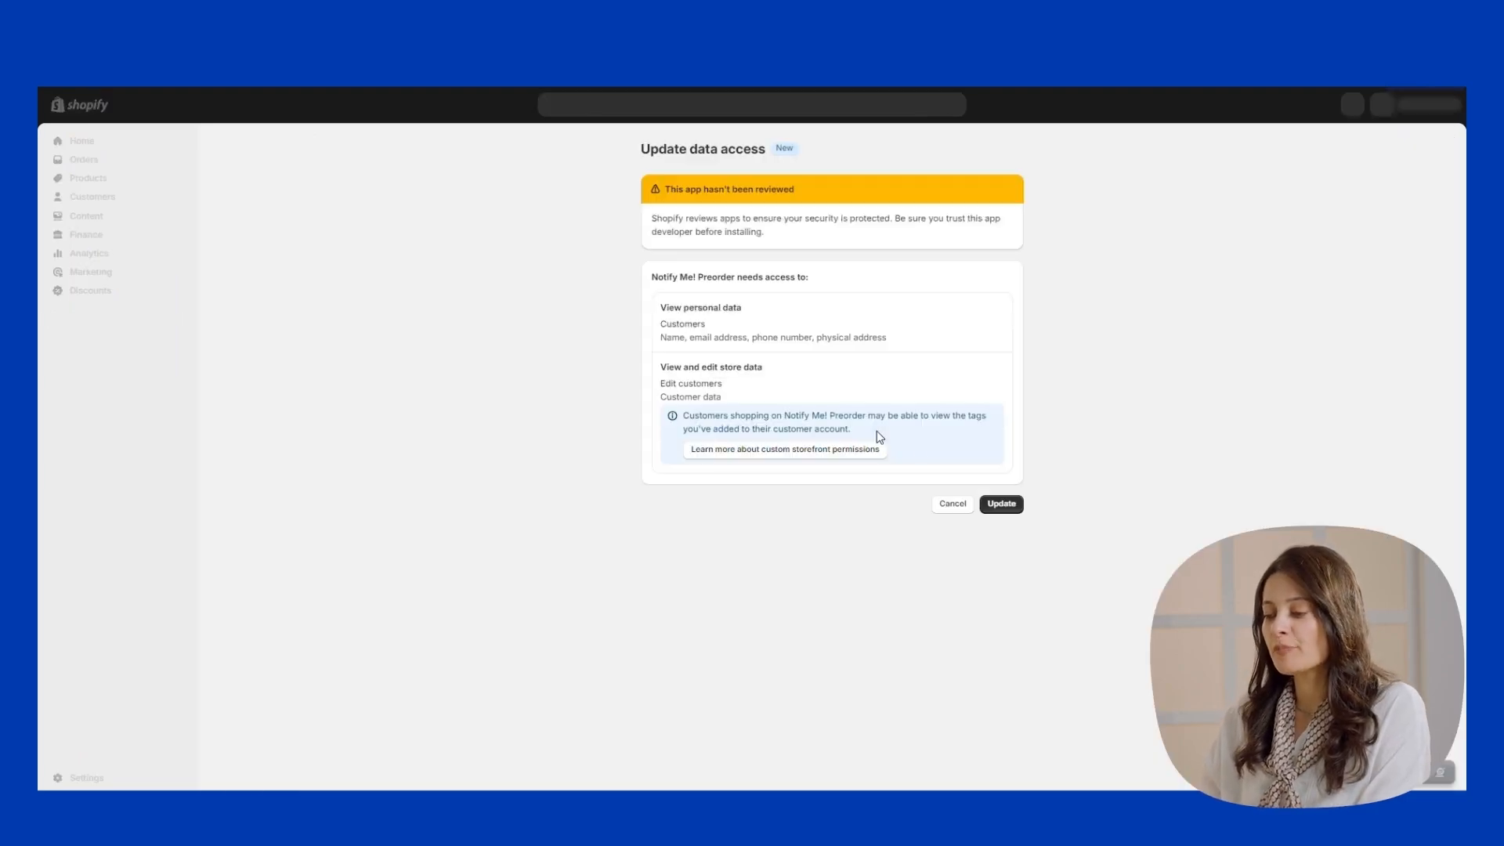
Approve the updated customer data access for Notify Me! Preorder.
{"action": "left_click", "coordinate": [1003, 506]}
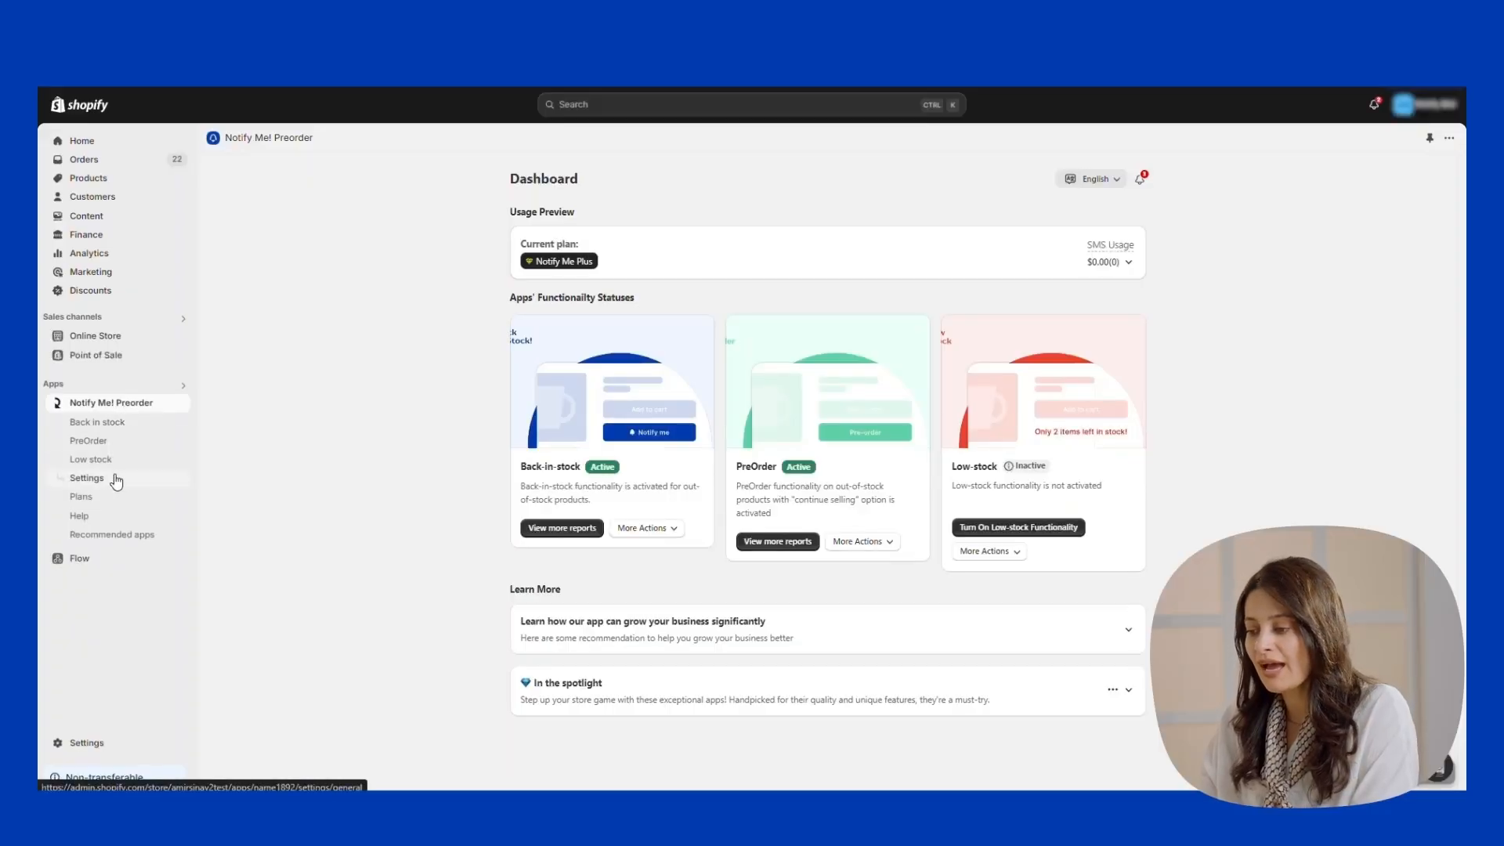
Connect Shopify Customers so consenting subscribers become Subscribed customers, then return to Integrations.
{"action": "left_click", "coordinate": [116, 479]}
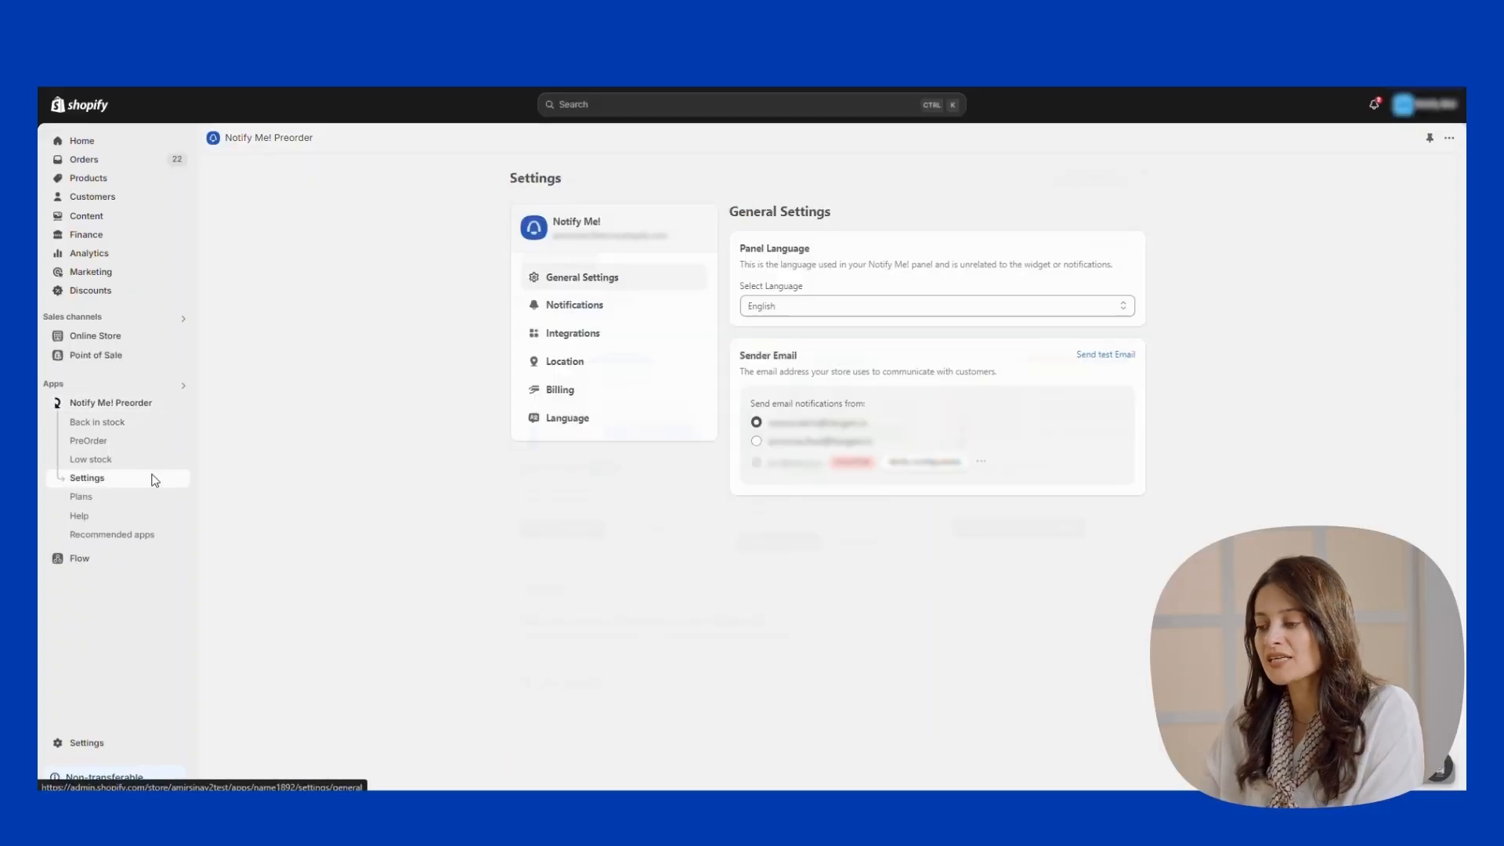
{"action": "left_click", "coordinate": [597, 336]}
{"action": "left_click", "coordinate": [1117, 274]}
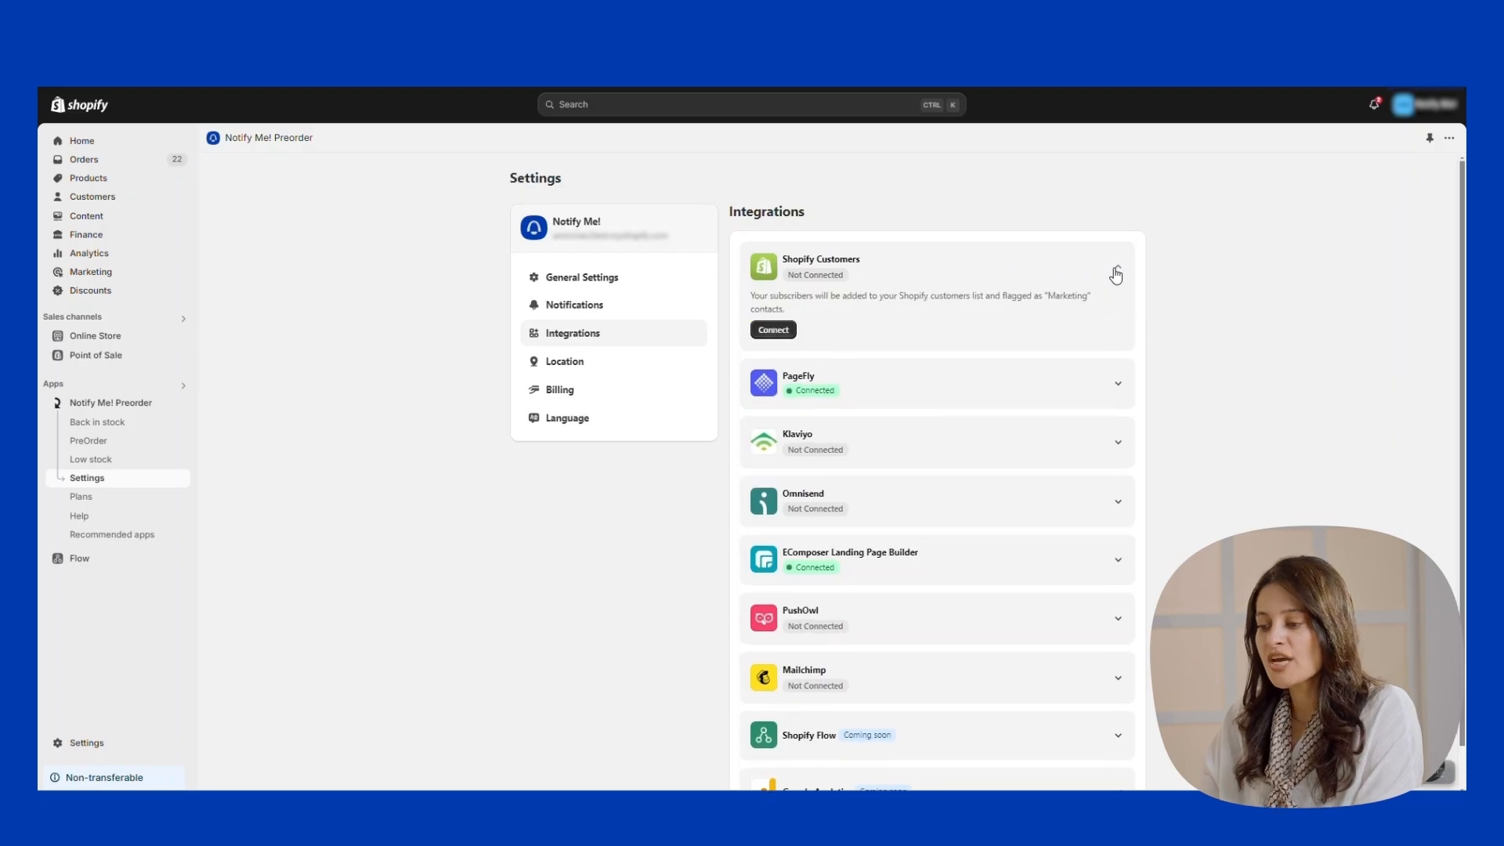
{"action": "left_click", "coordinate": [770, 327]}
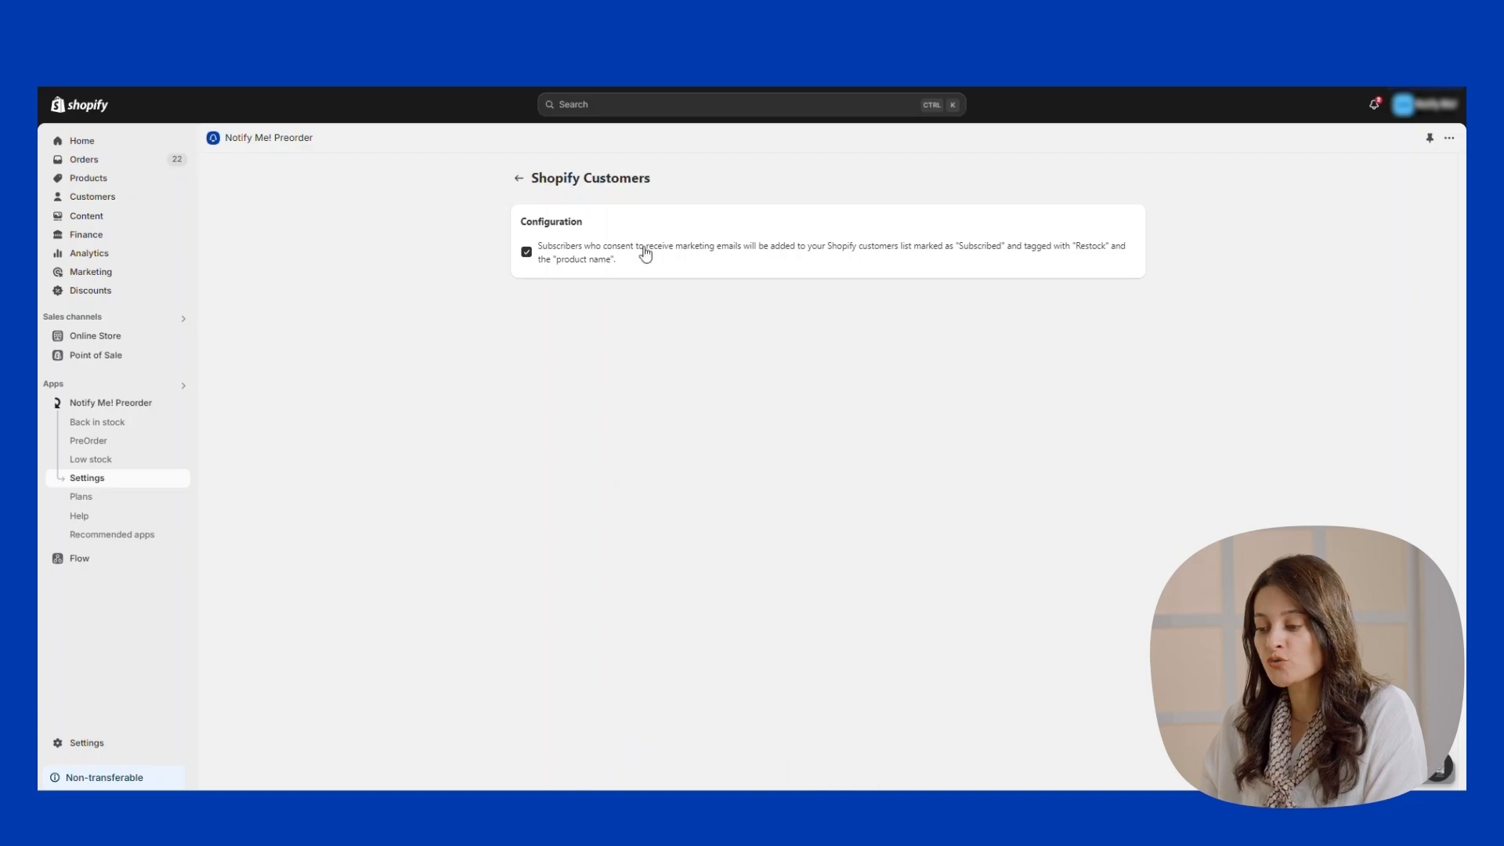
{"action": "left_click", "coordinate": [518, 178]}
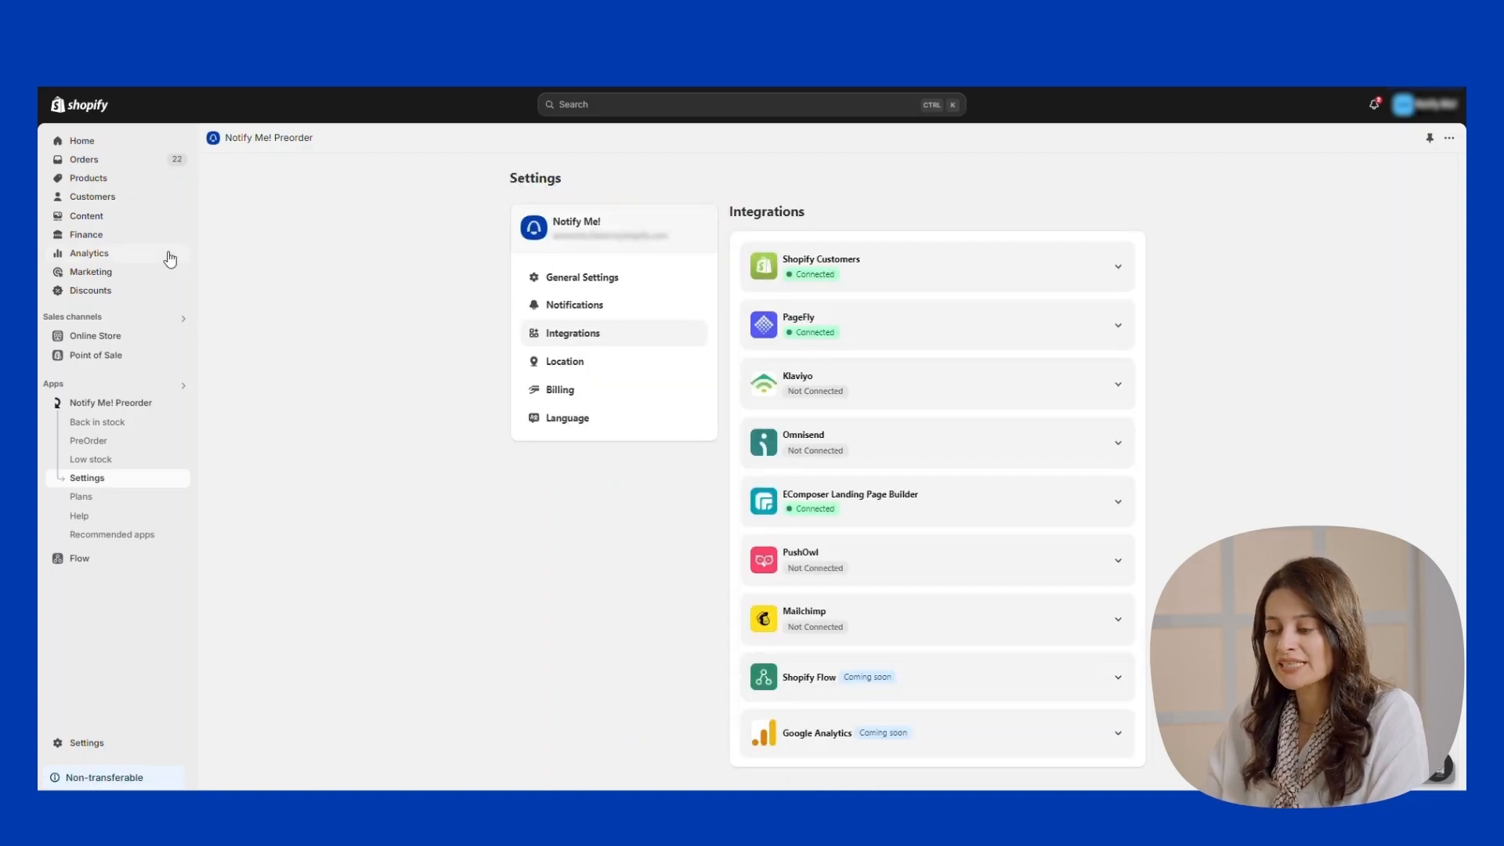
Browse the Shopify Customers list and its Segments, ending back on Customers.
{"action": "left_click", "coordinate": [114, 201]}
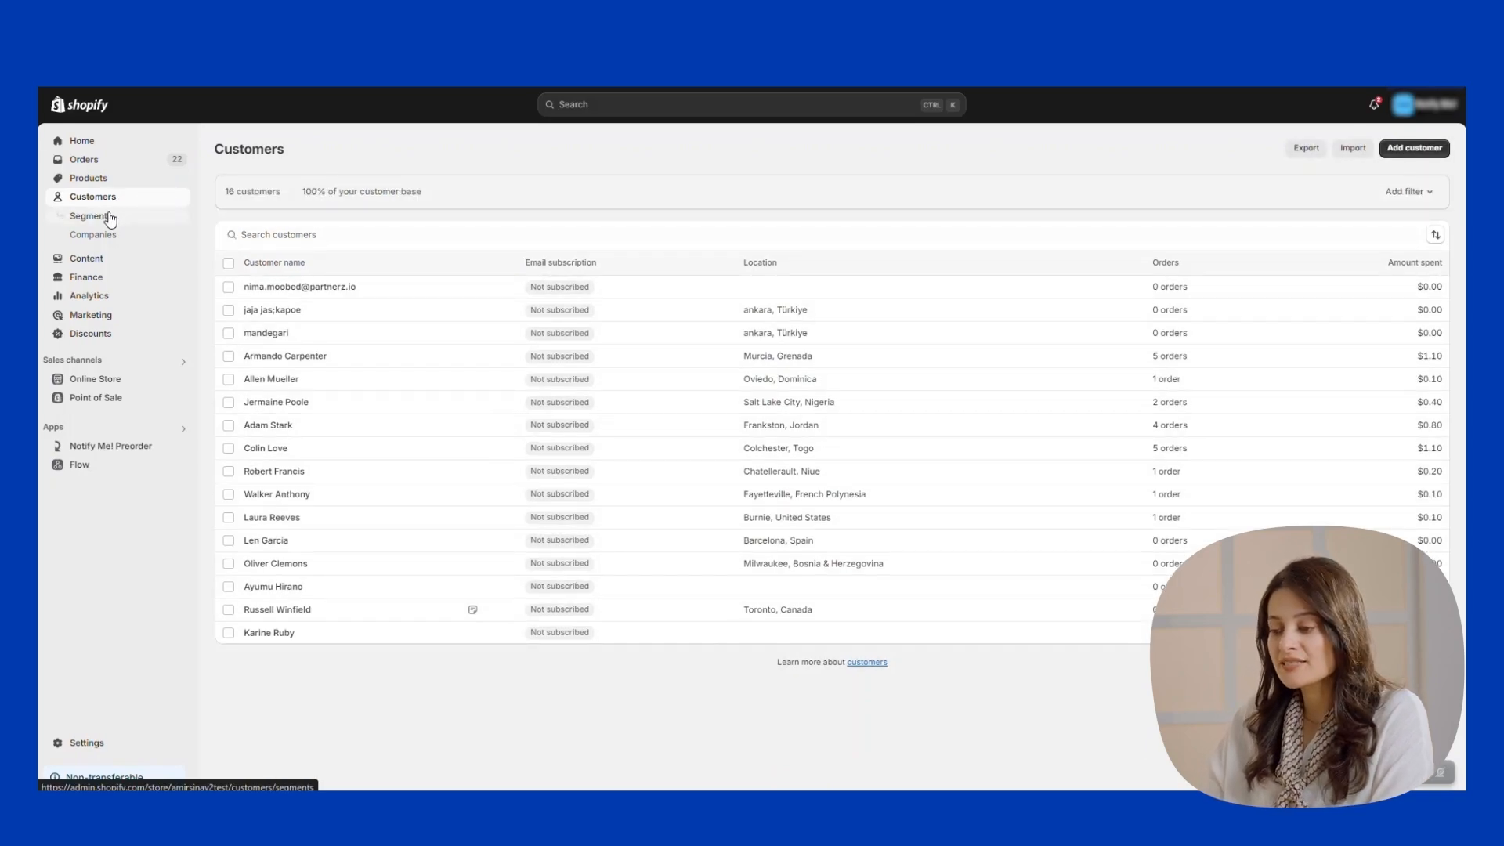
{"action": "left_click", "coordinate": [108, 216]}
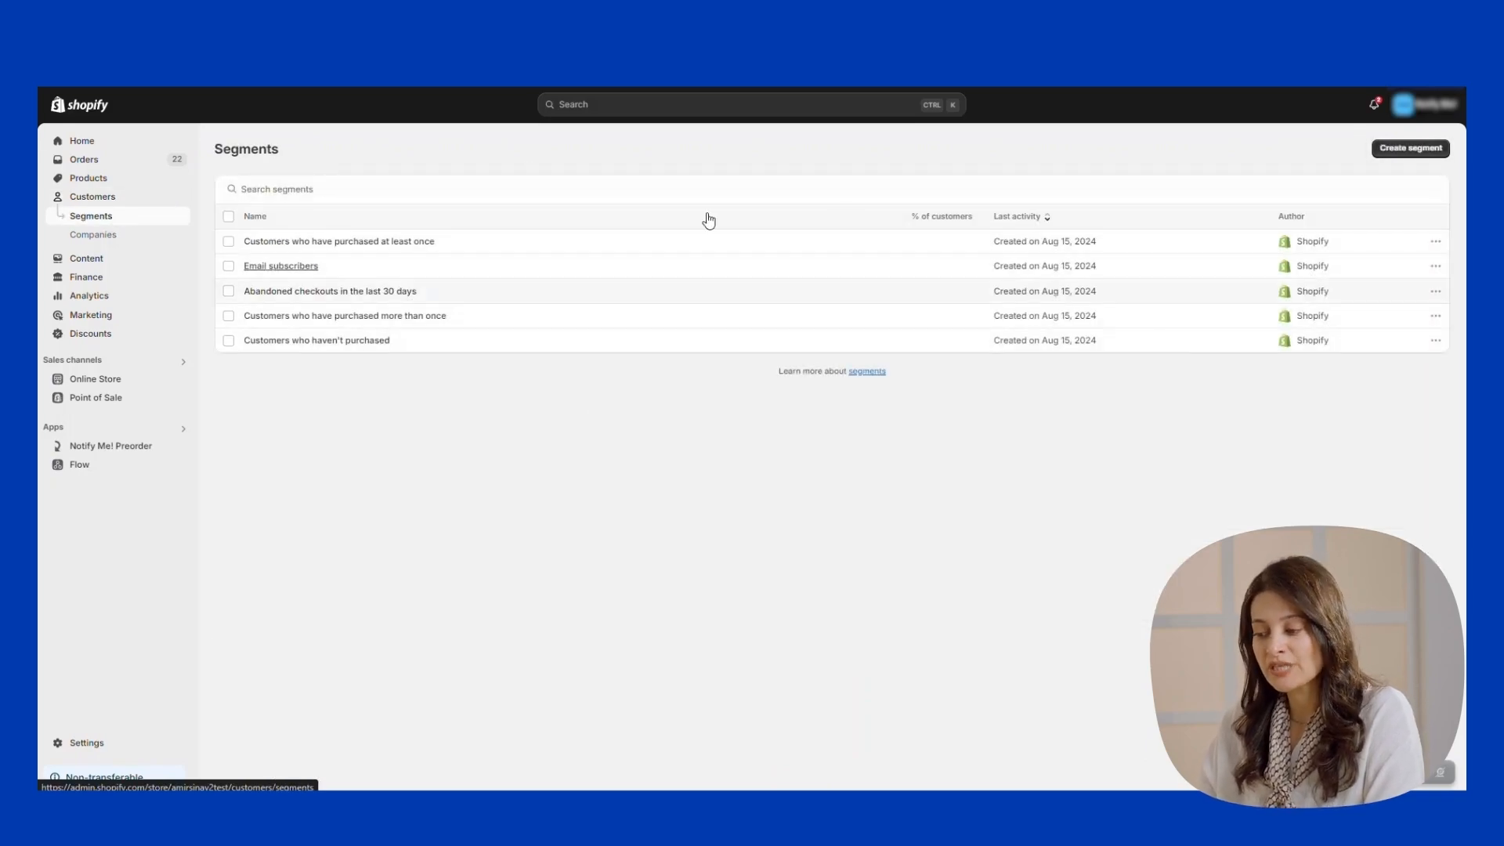
{"action": "left_click", "coordinate": [115, 205]}
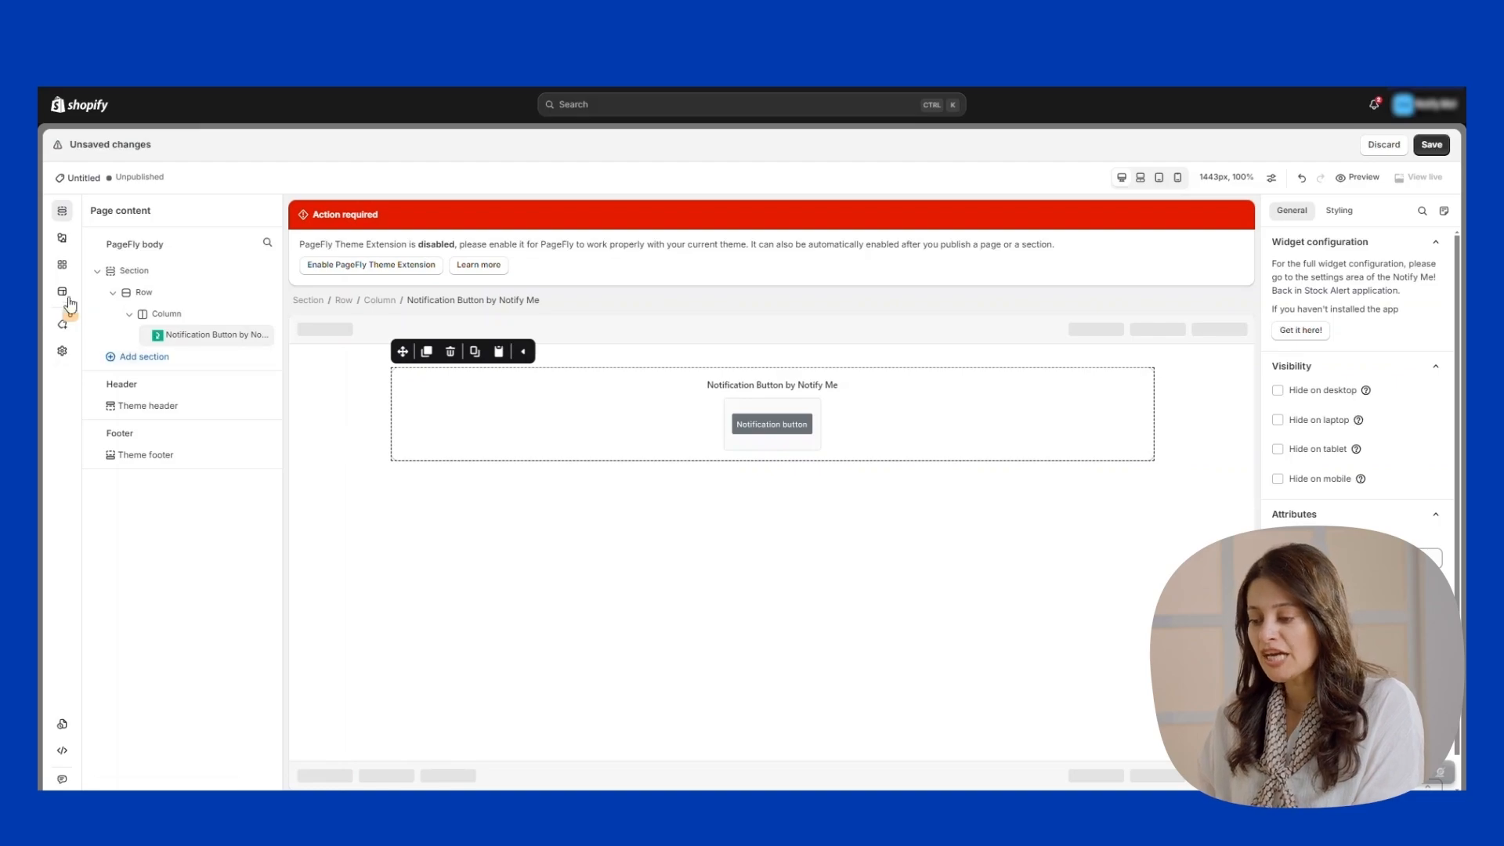
{"action": "left_click", "coordinate": [62, 264]}
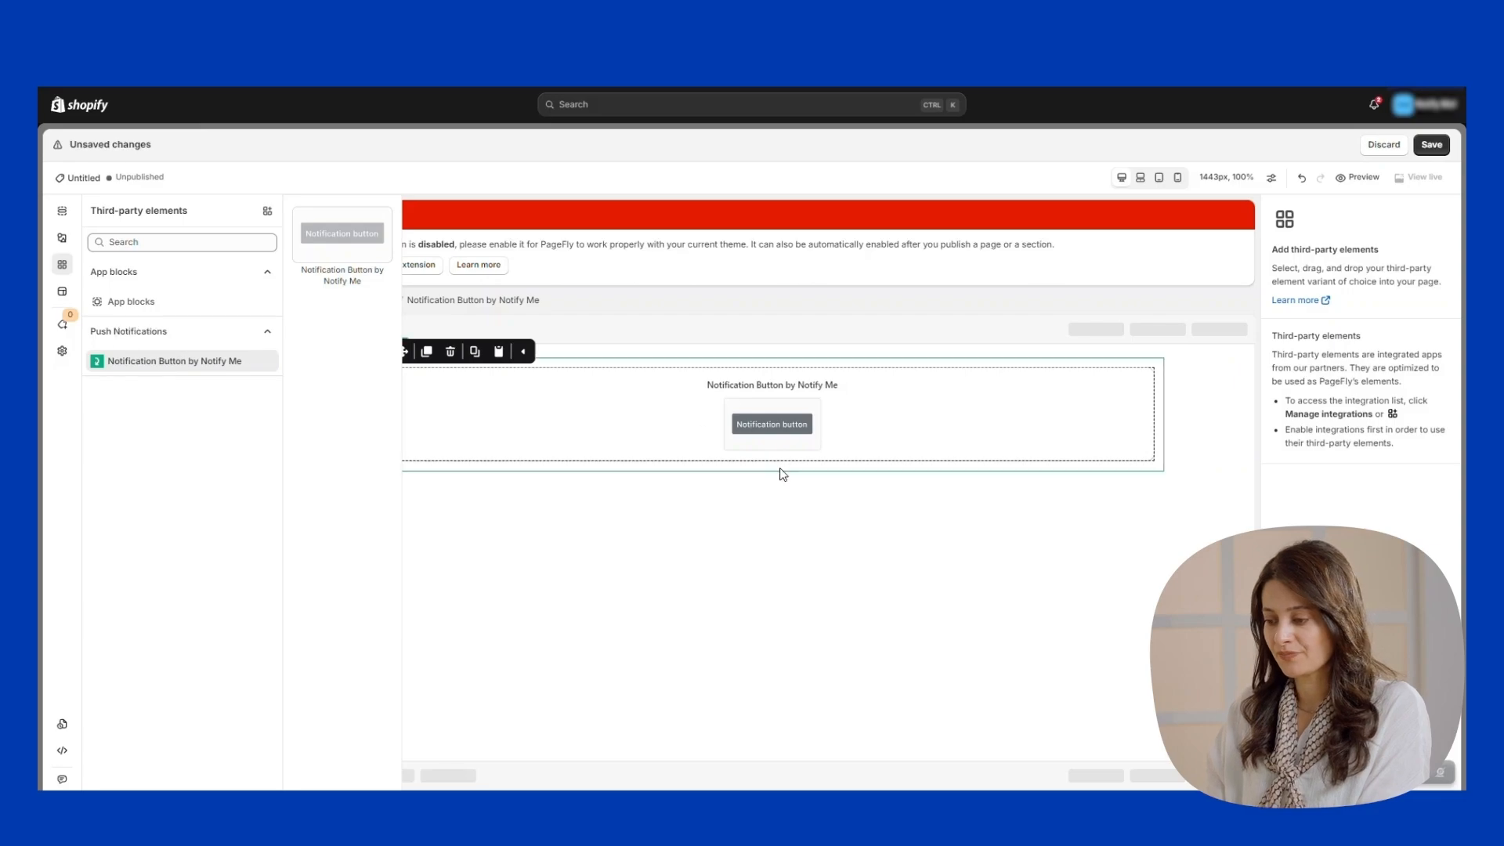
{"action": "left_click", "coordinate": [622, 500]}
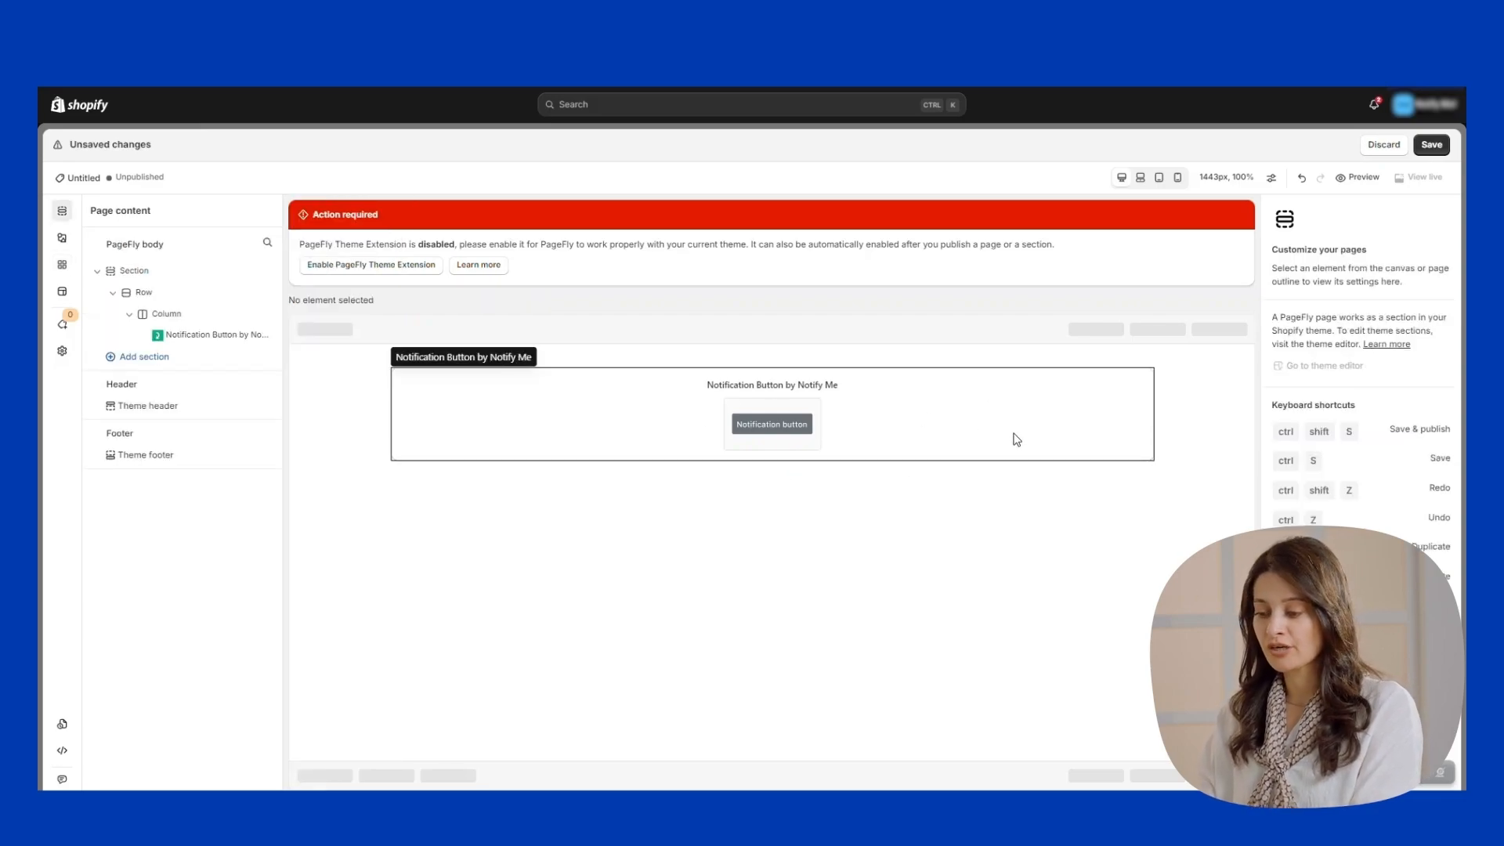
{"action": "left_click", "coordinate": [1042, 426]}
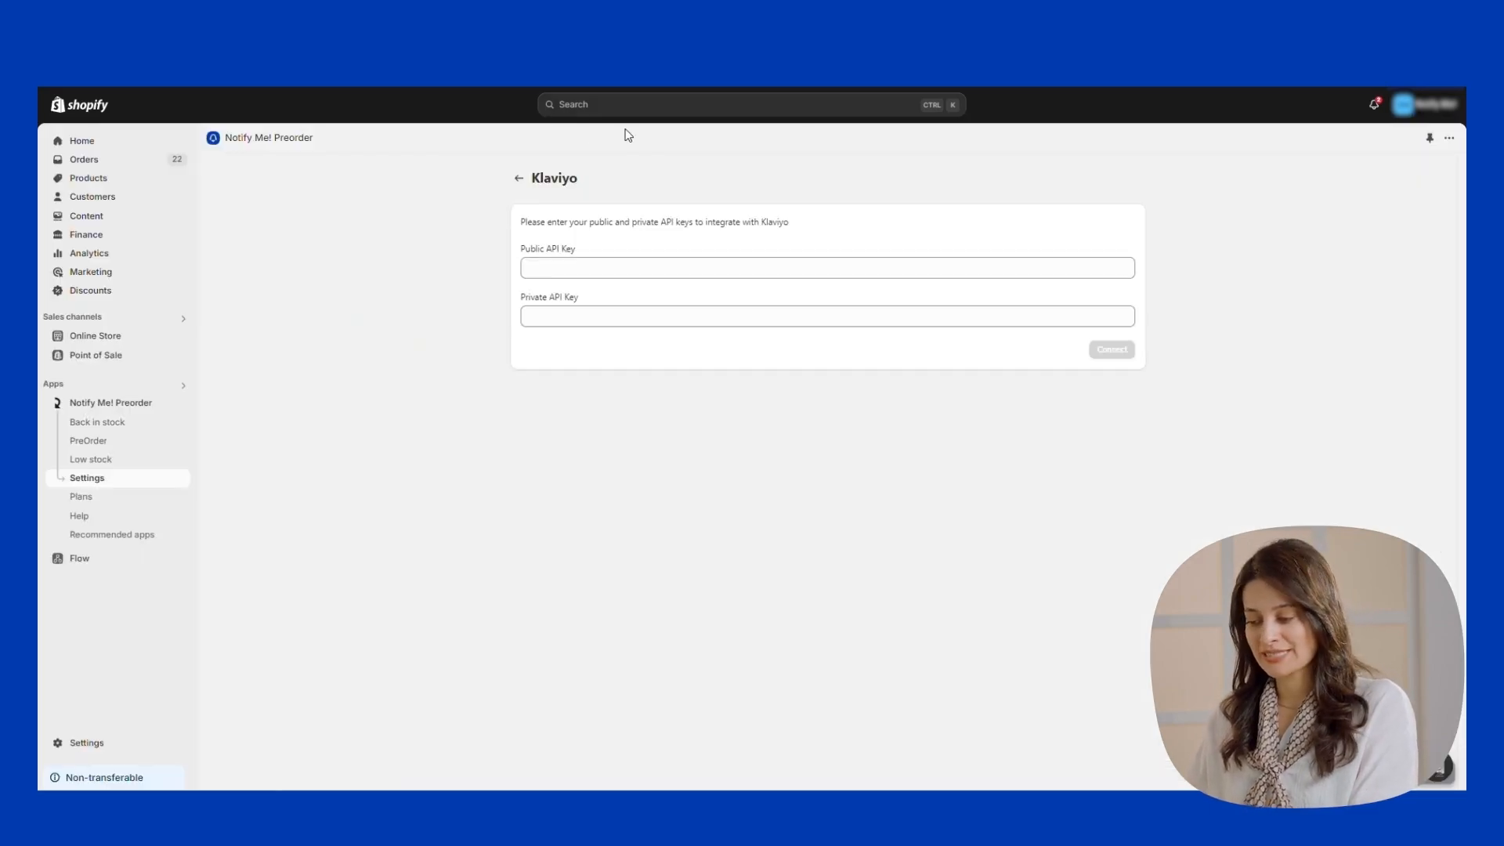
Open Klaviyo's connection form in Integrations, then switch to the Klaviyo tab for API keys.
{"action": "left_click", "coordinate": [104, 478]}
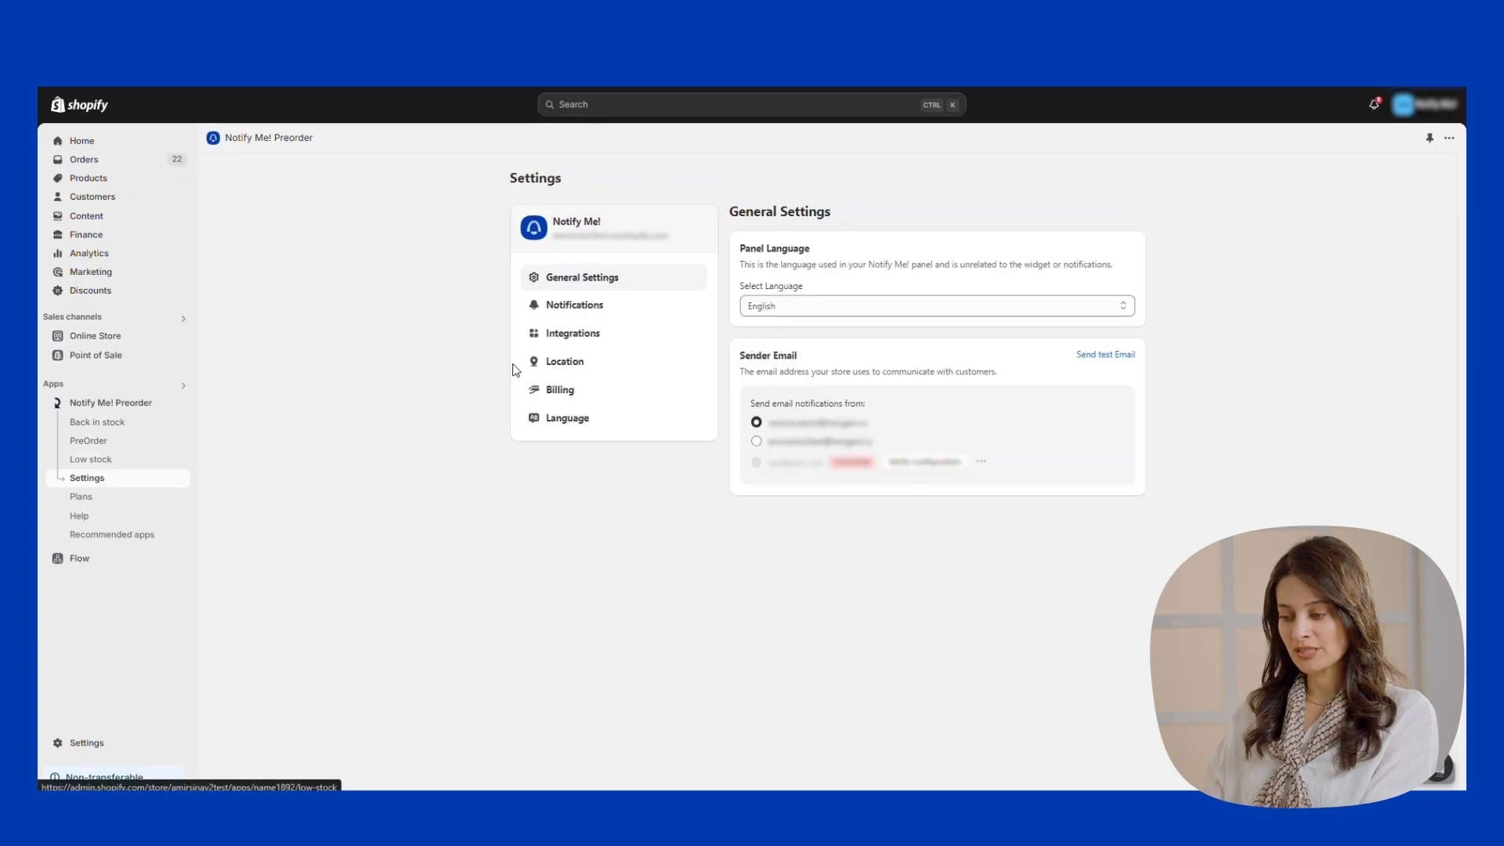
{"action": "left_click", "coordinate": [574, 346]}
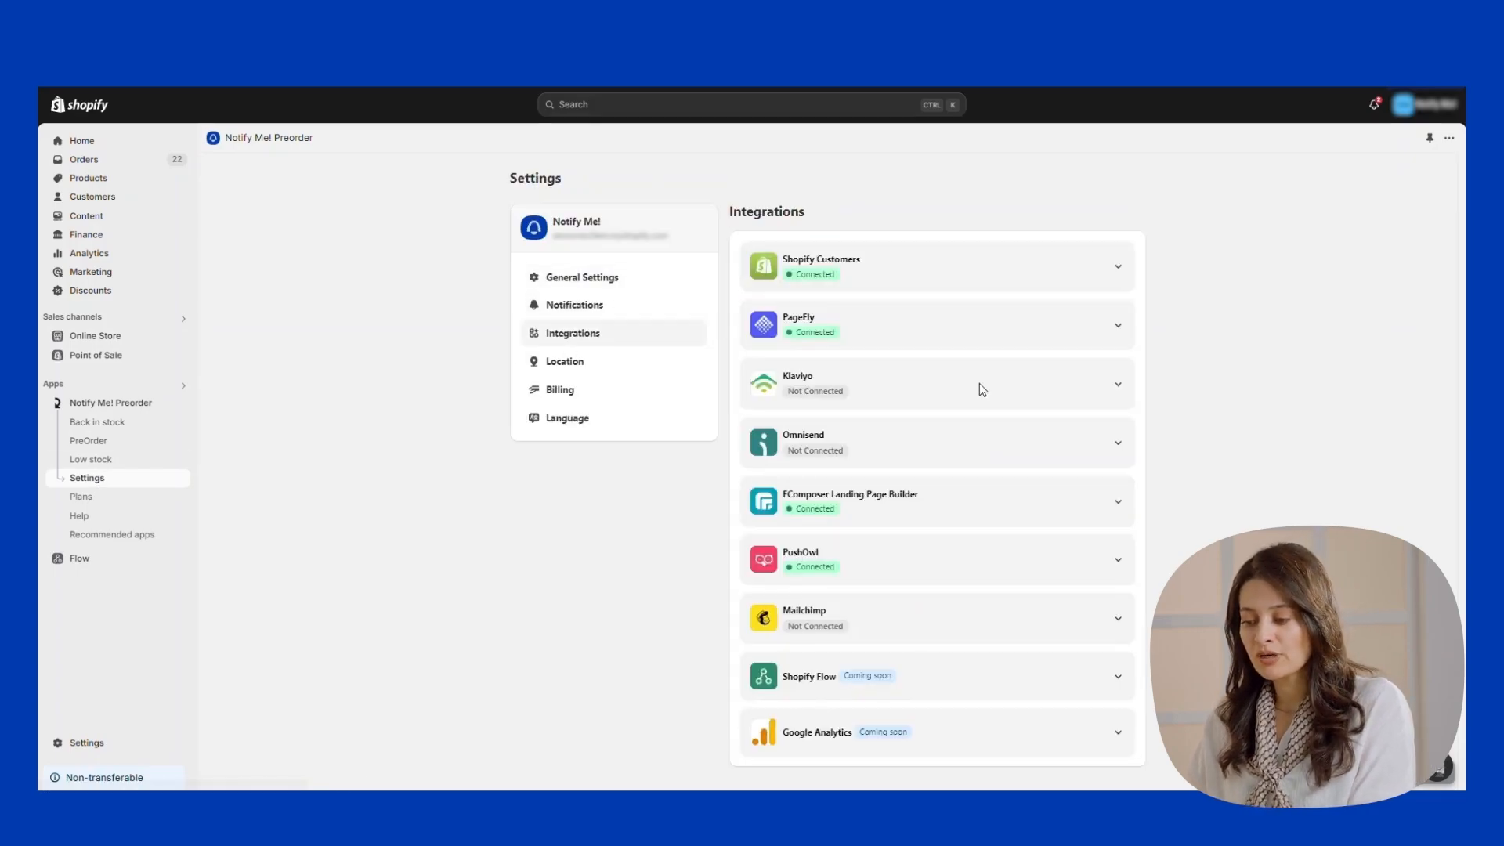
{"action": "left_click", "coordinate": [1121, 386]}
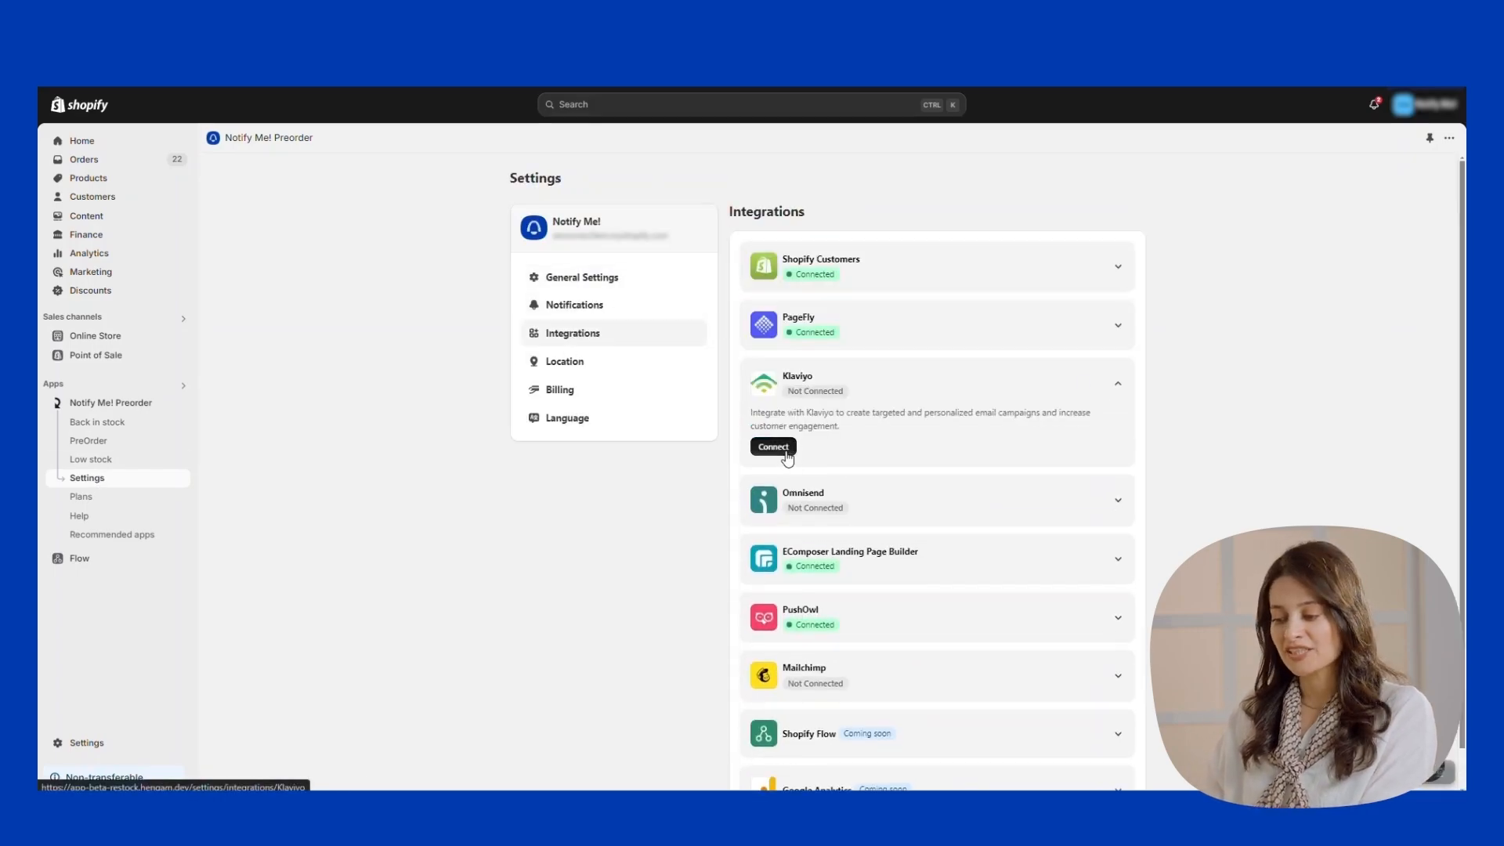
{"action": "left_click", "coordinate": [773, 444]}
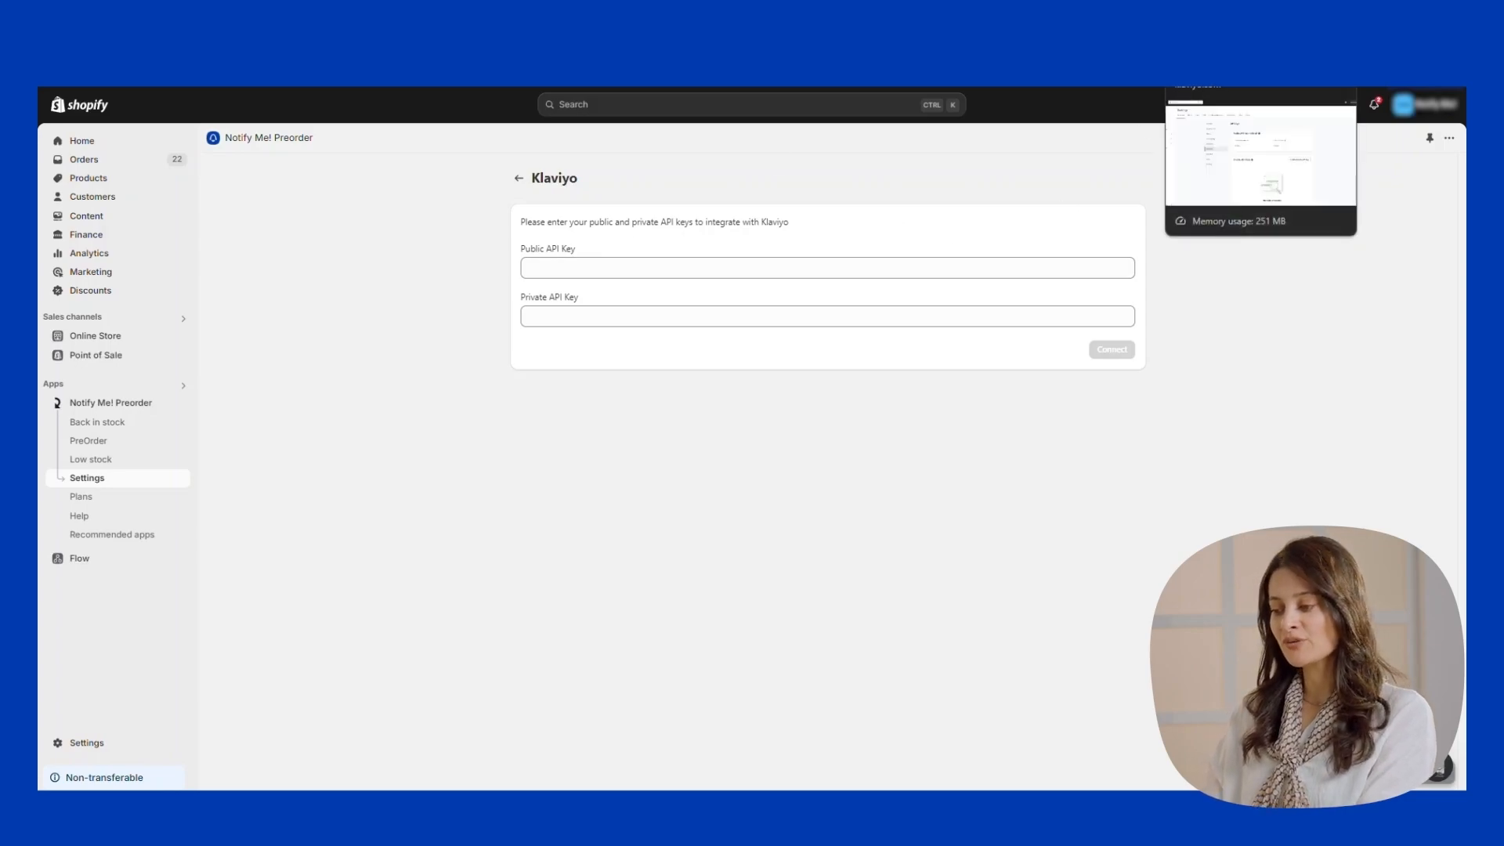
{"action": "left_click", "coordinate": [1222, 82]}
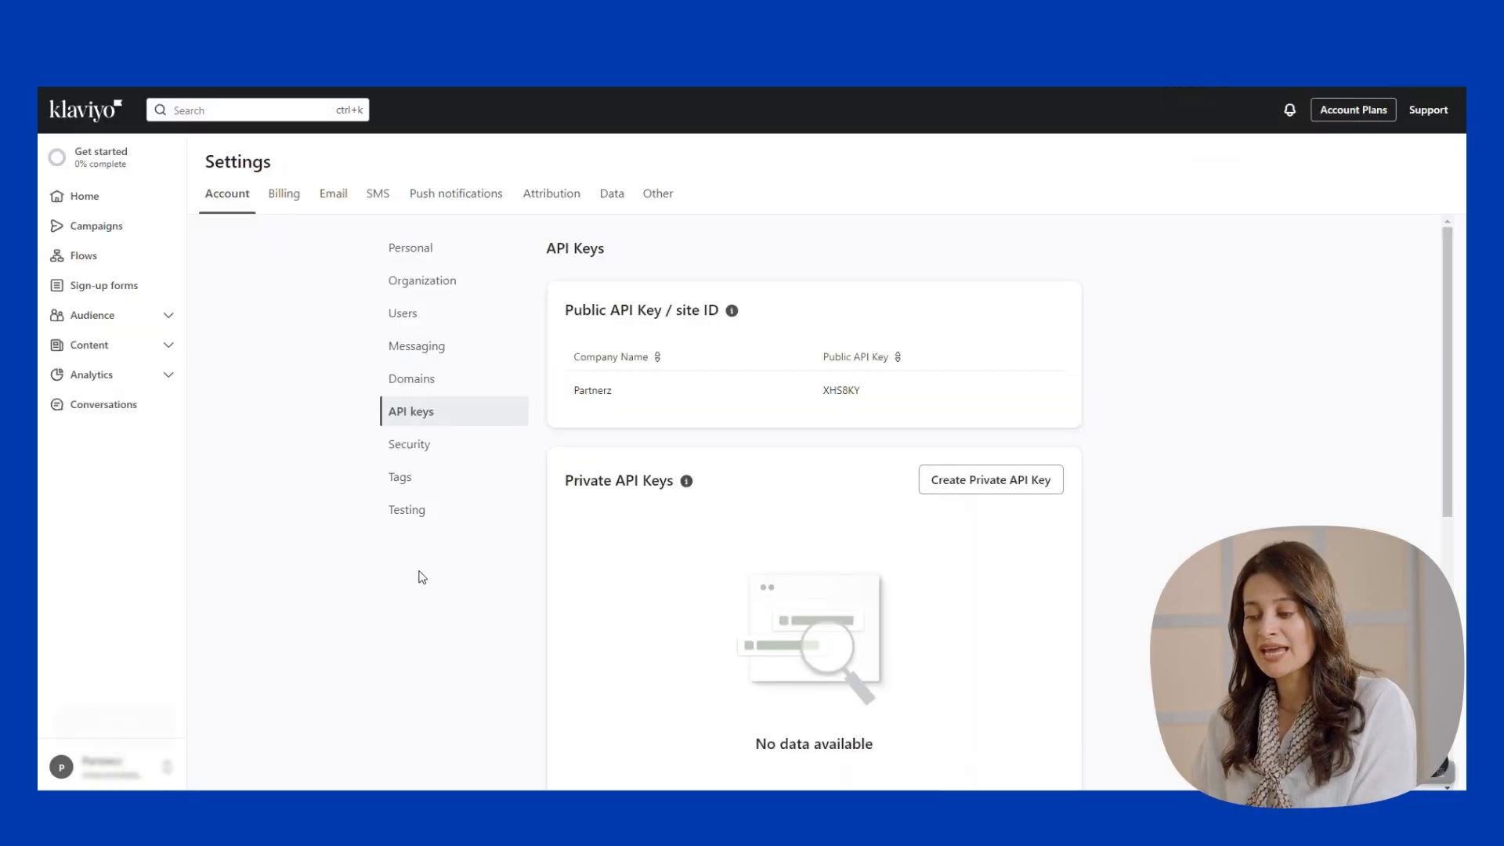
Create a Read-Only private API key named 'notify me' in Klaviyo's API keys settings.
{"action": "left_click", "coordinate": [110, 769]}
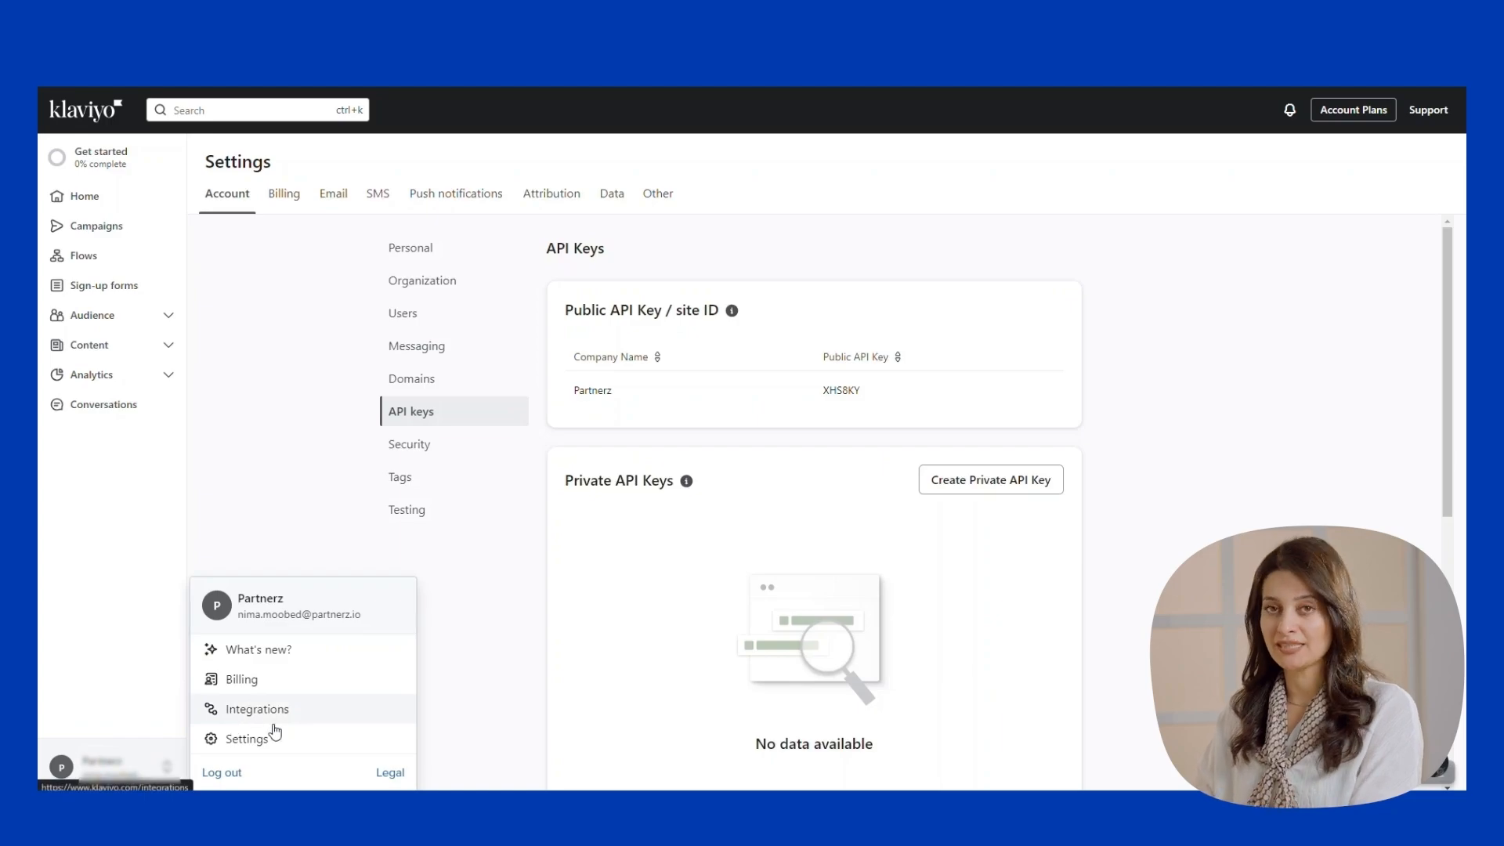
{"action": "left_click", "coordinate": [235, 736]}
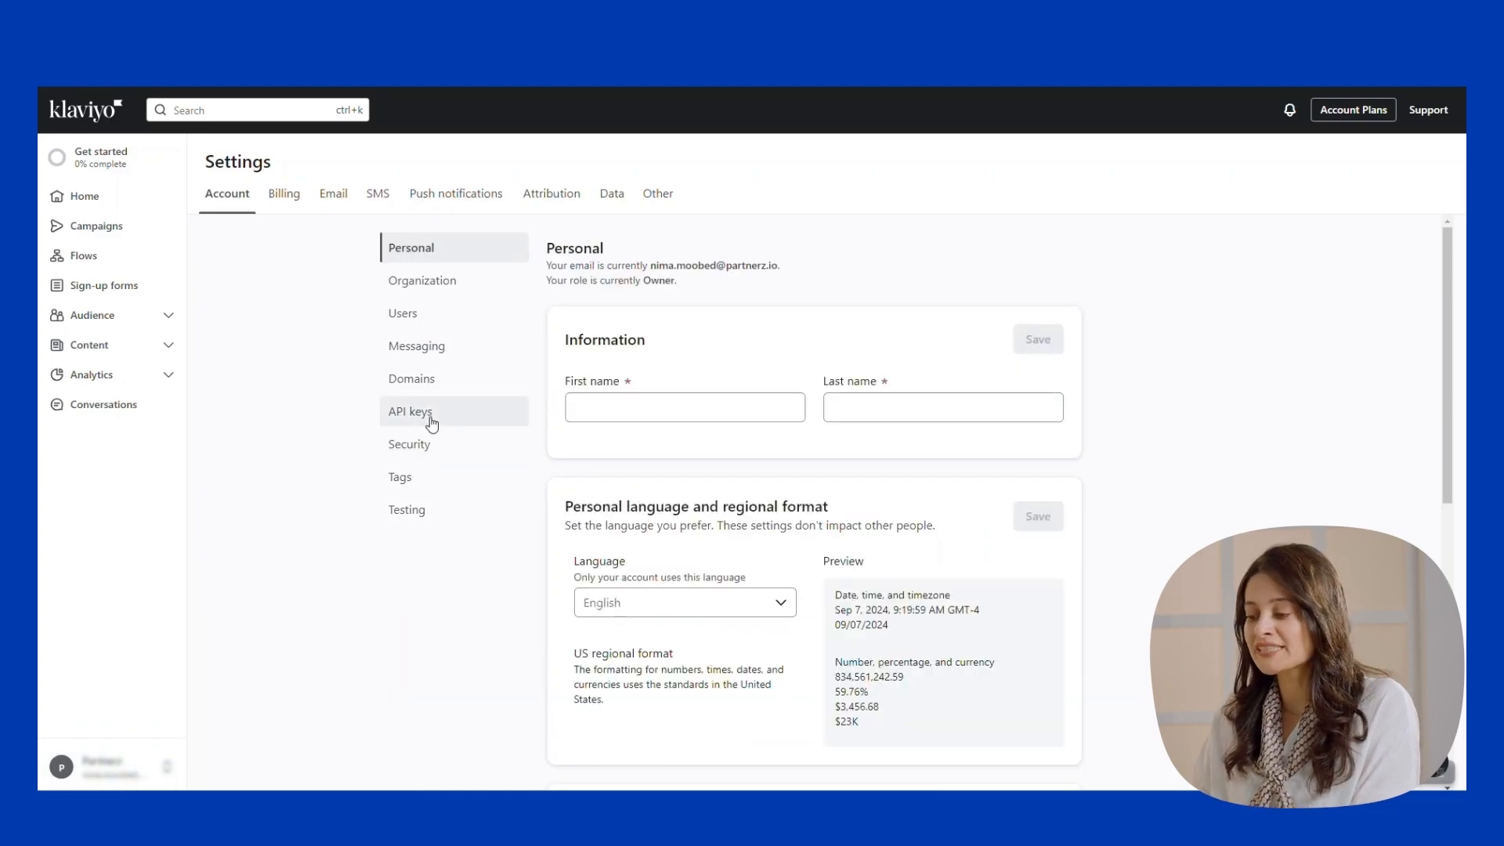
{"action": "left_click", "coordinate": [407, 411]}
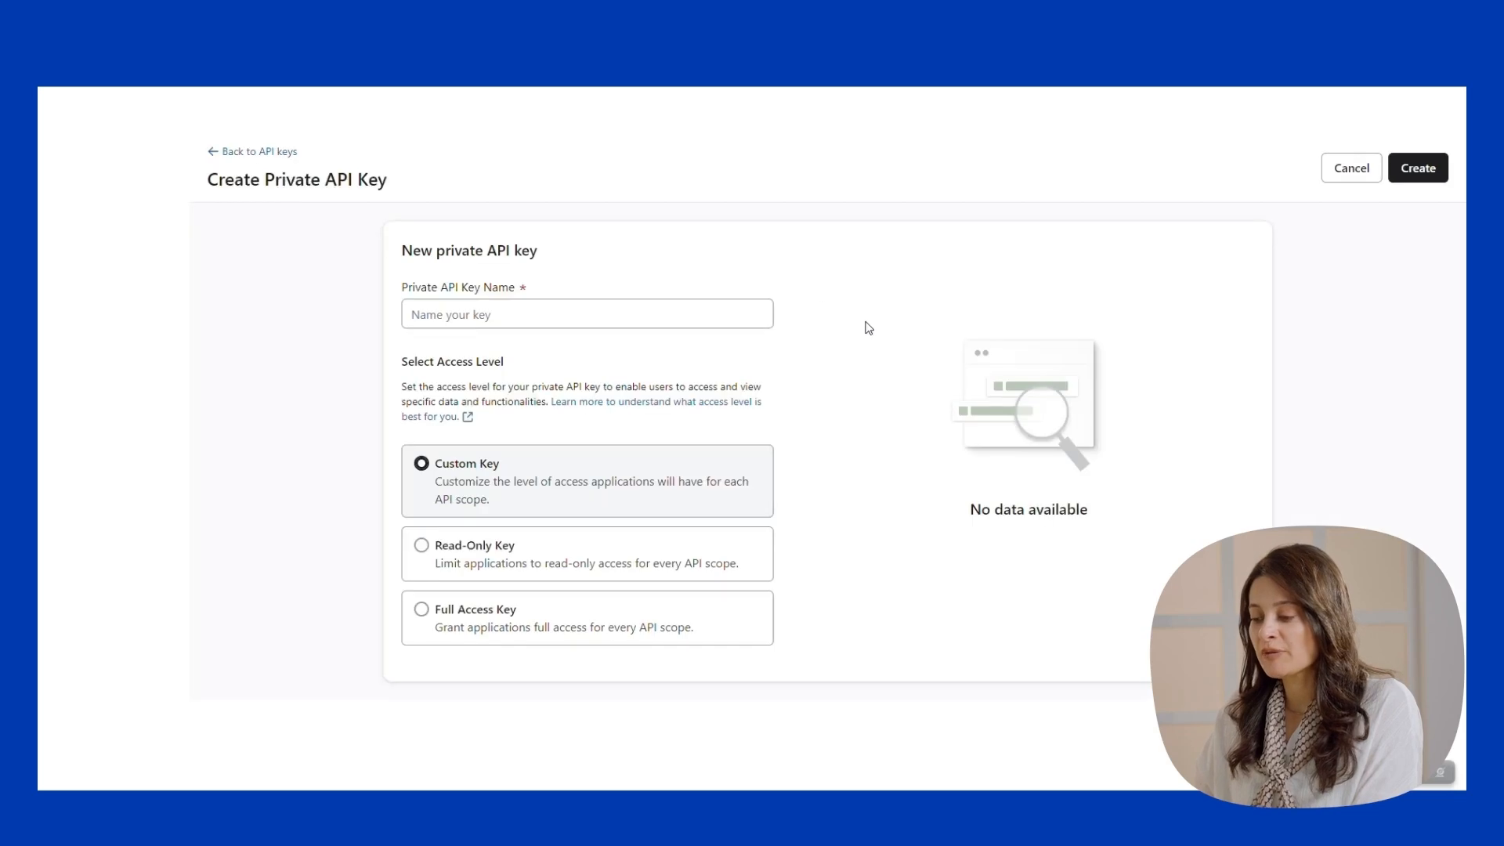
{"action": "left_click", "coordinate": [566, 313]}
{"action": "type", "text": "n"}
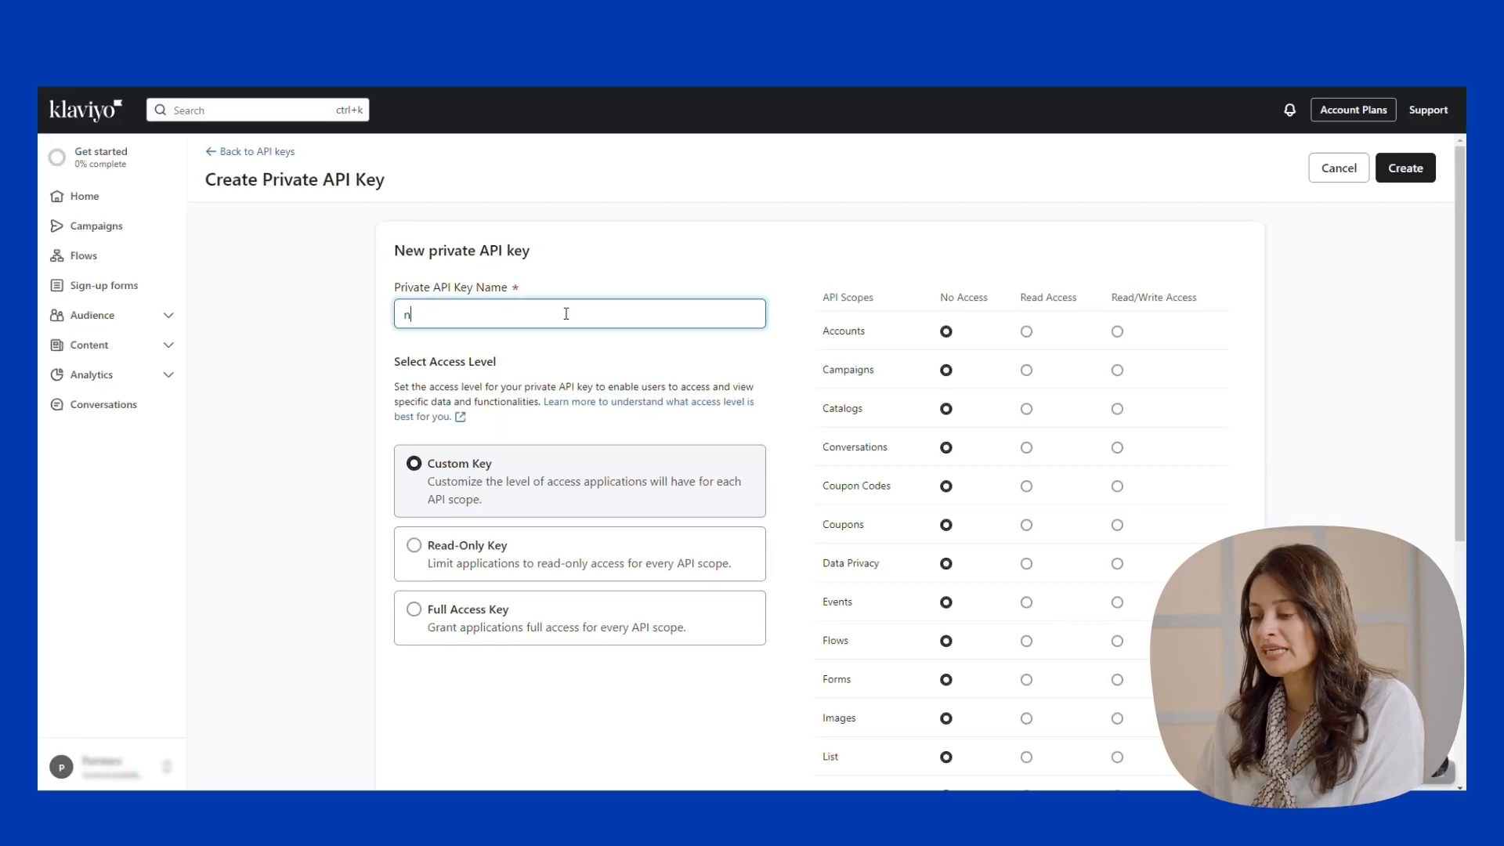
{"action": "left_click", "coordinate": [1404, 168]}
{"action": "scroll", "coordinate": [957, 379], "scroll_direction": "down", "scroll_amount": 5}
{"action": "scroll", "coordinate": [958, 387], "scroll_direction": "up", "scroll_amount": 5}
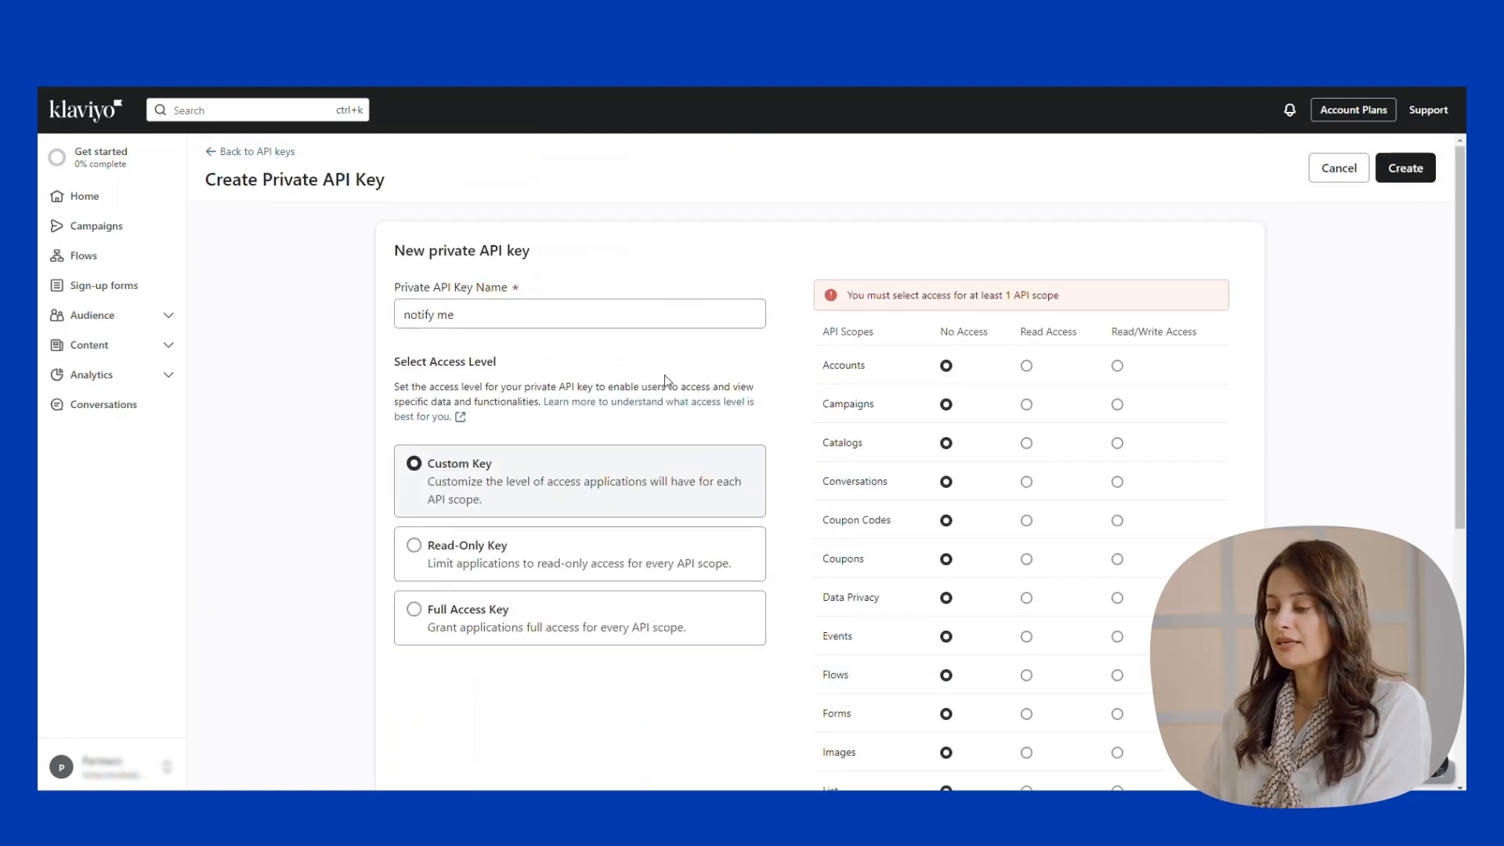
{"action": "left_click", "coordinate": [580, 553]}
{"action": "left_click", "coordinate": [1402, 183]}
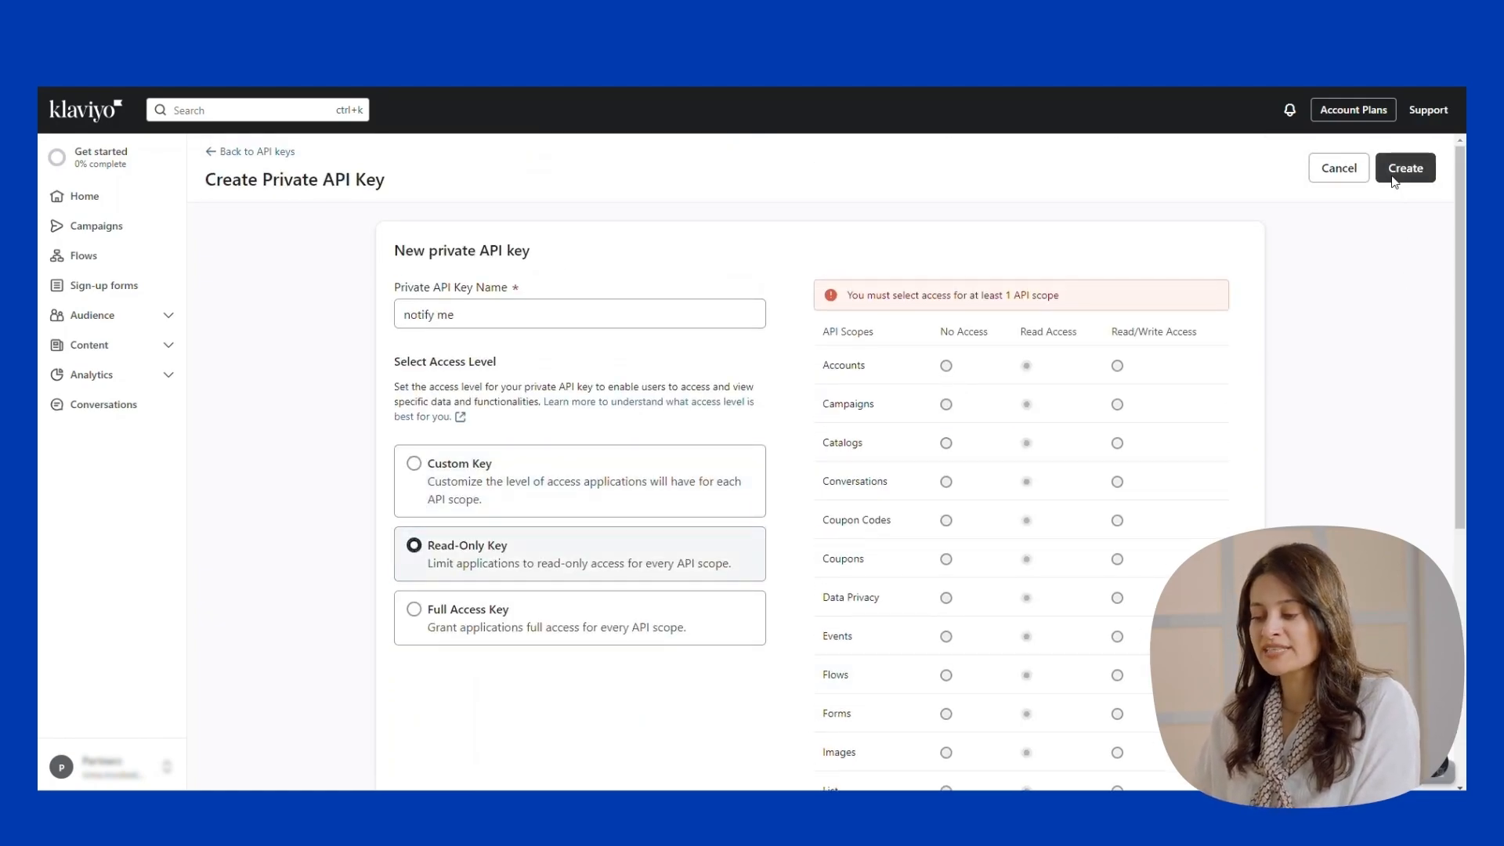
Copy the new private key, paste it into the private key field, and select the public API key.
{"action": "left_click", "coordinate": [1035, 485]}
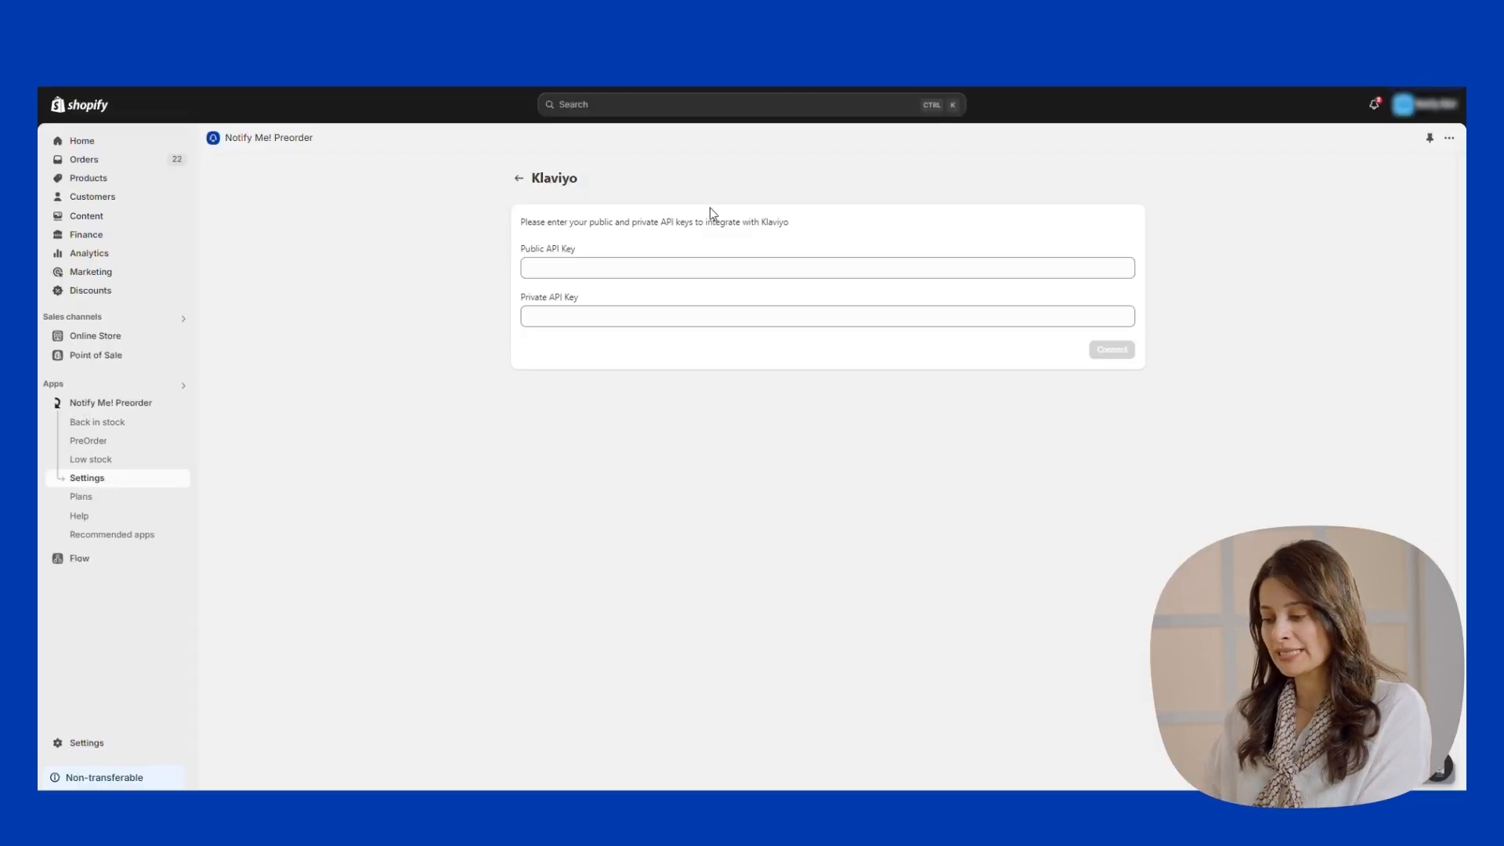
{"action": "left_click", "coordinate": [654, 270]}
{"action": "left_click", "coordinate": [753, 327]}
{"action": "key", "text": "ctrl+v"}
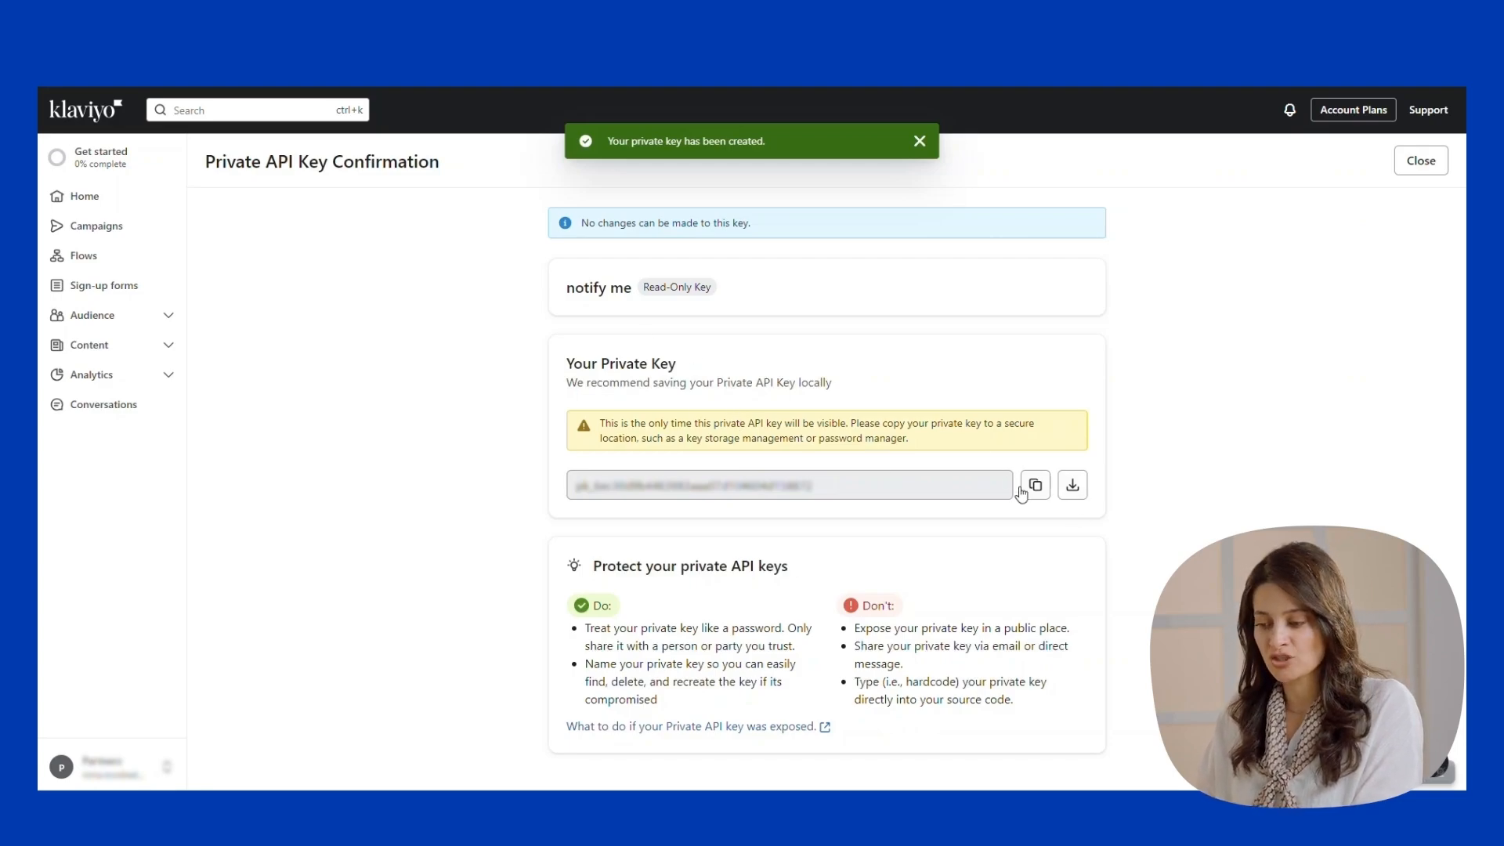
{"action": "left_click", "coordinate": [641, 485]}
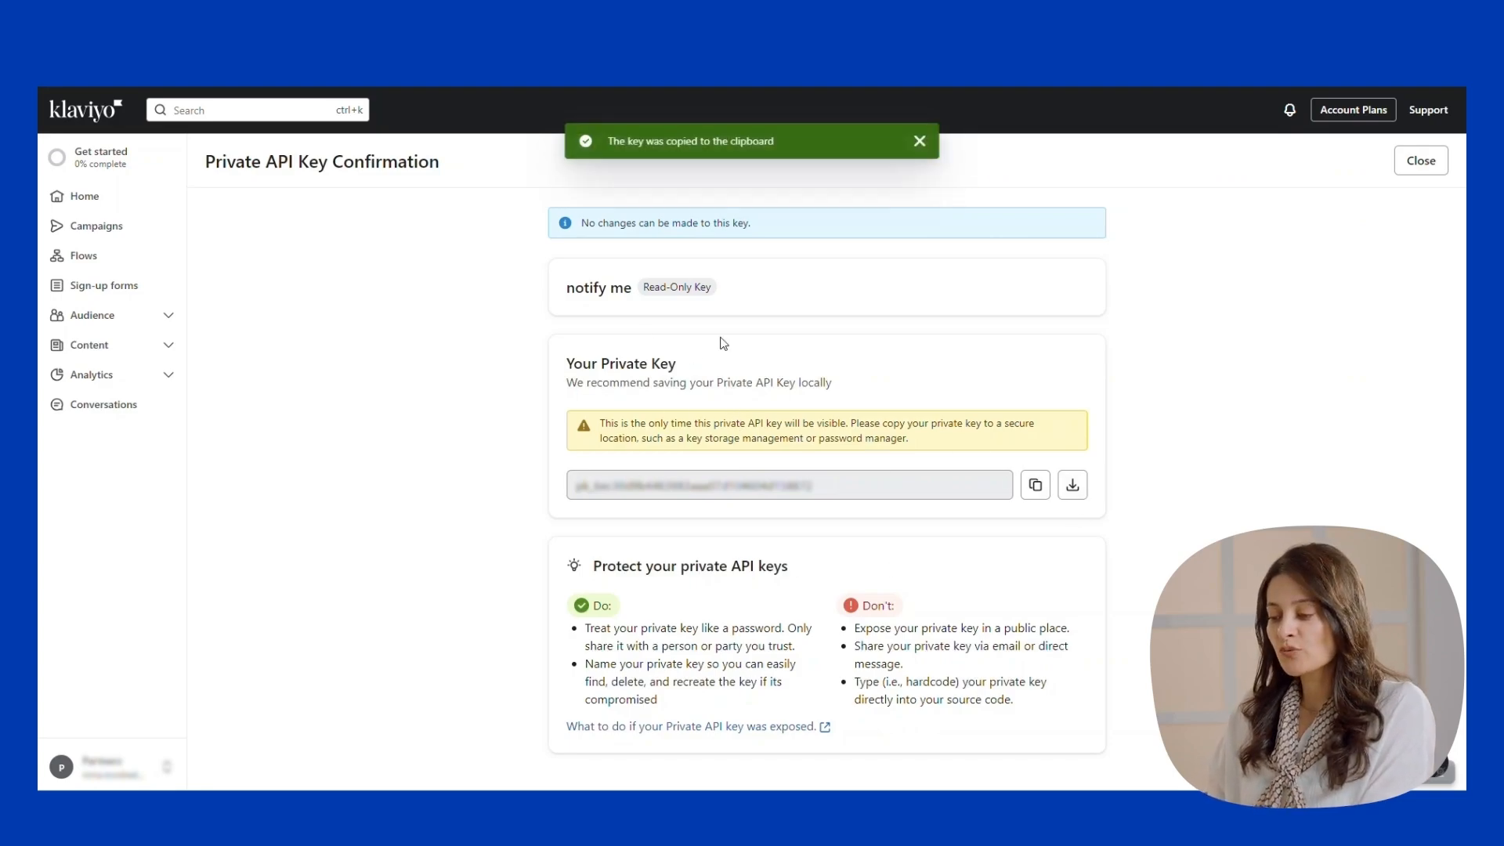
{"action": "left_click", "coordinate": [1423, 161]}
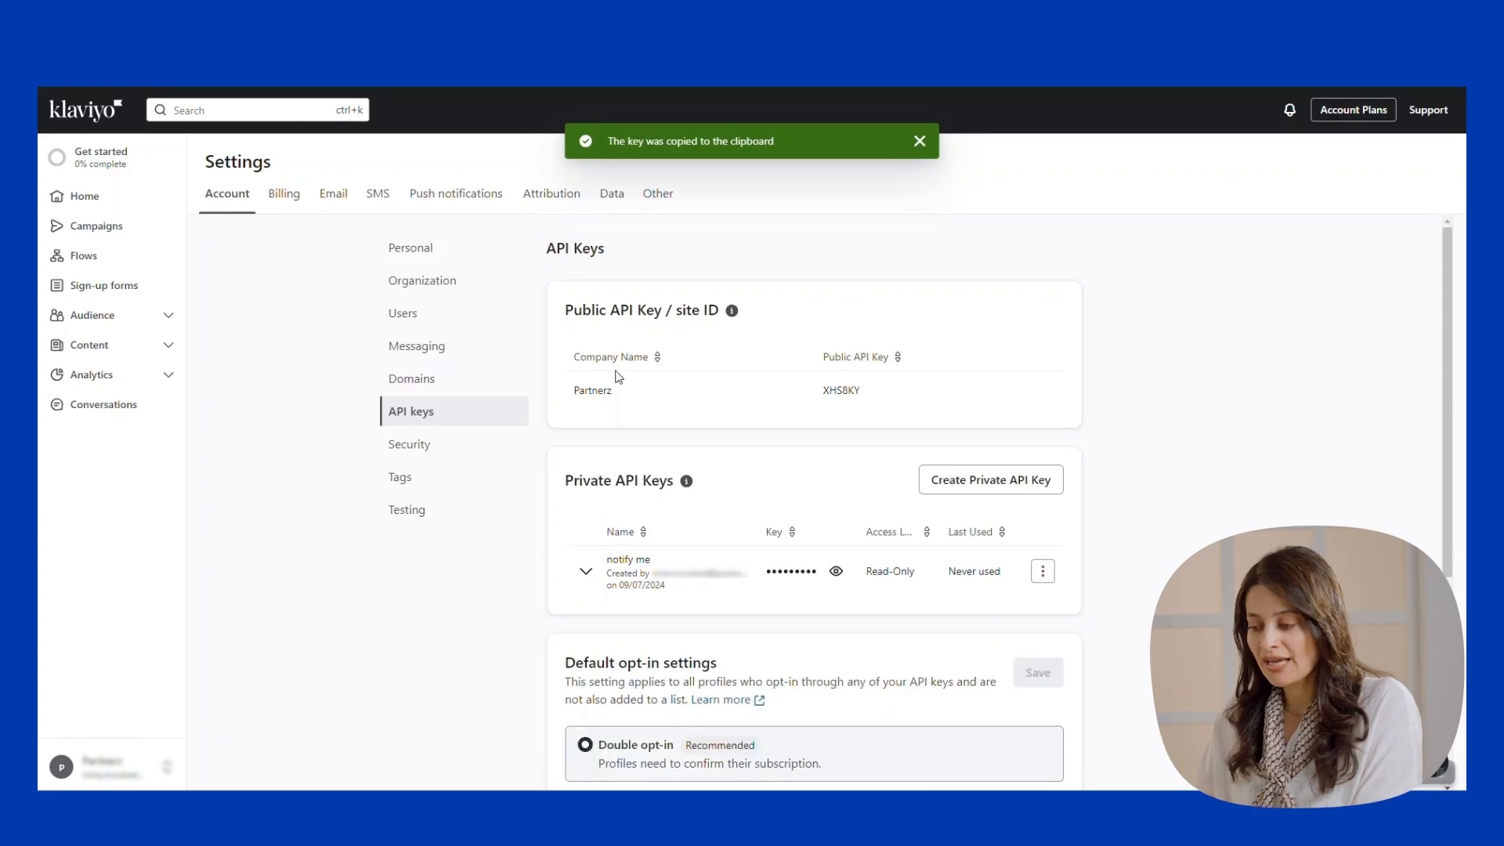
{"action": "left_click_drag", "start_coordinate": [820, 392], "coordinate": [860, 392]}
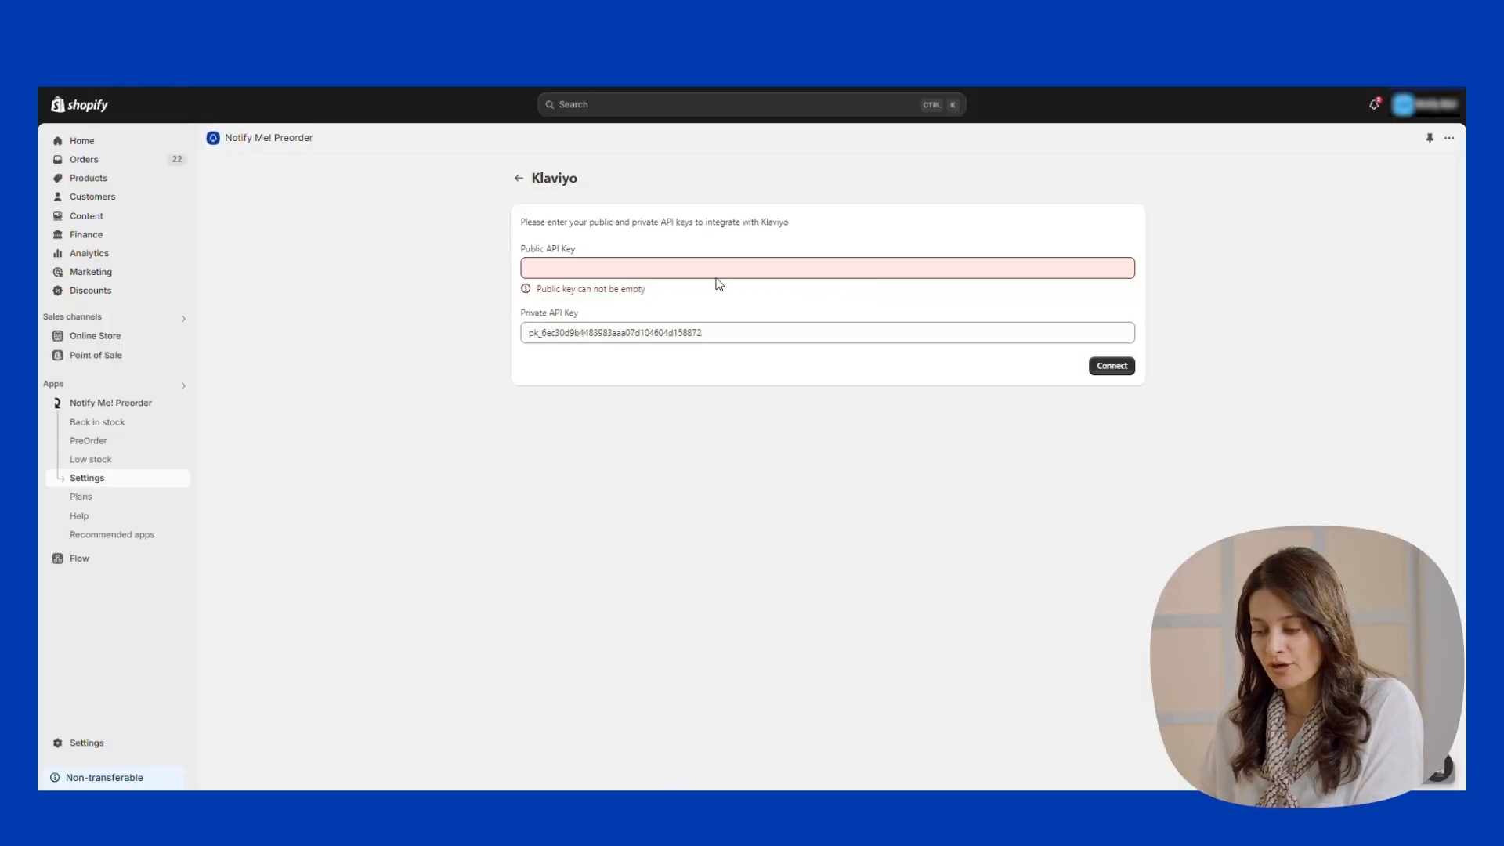
Paste the public API key and connect Klaviyo with both keys.
{"action": "left_click", "coordinate": [722, 267]}
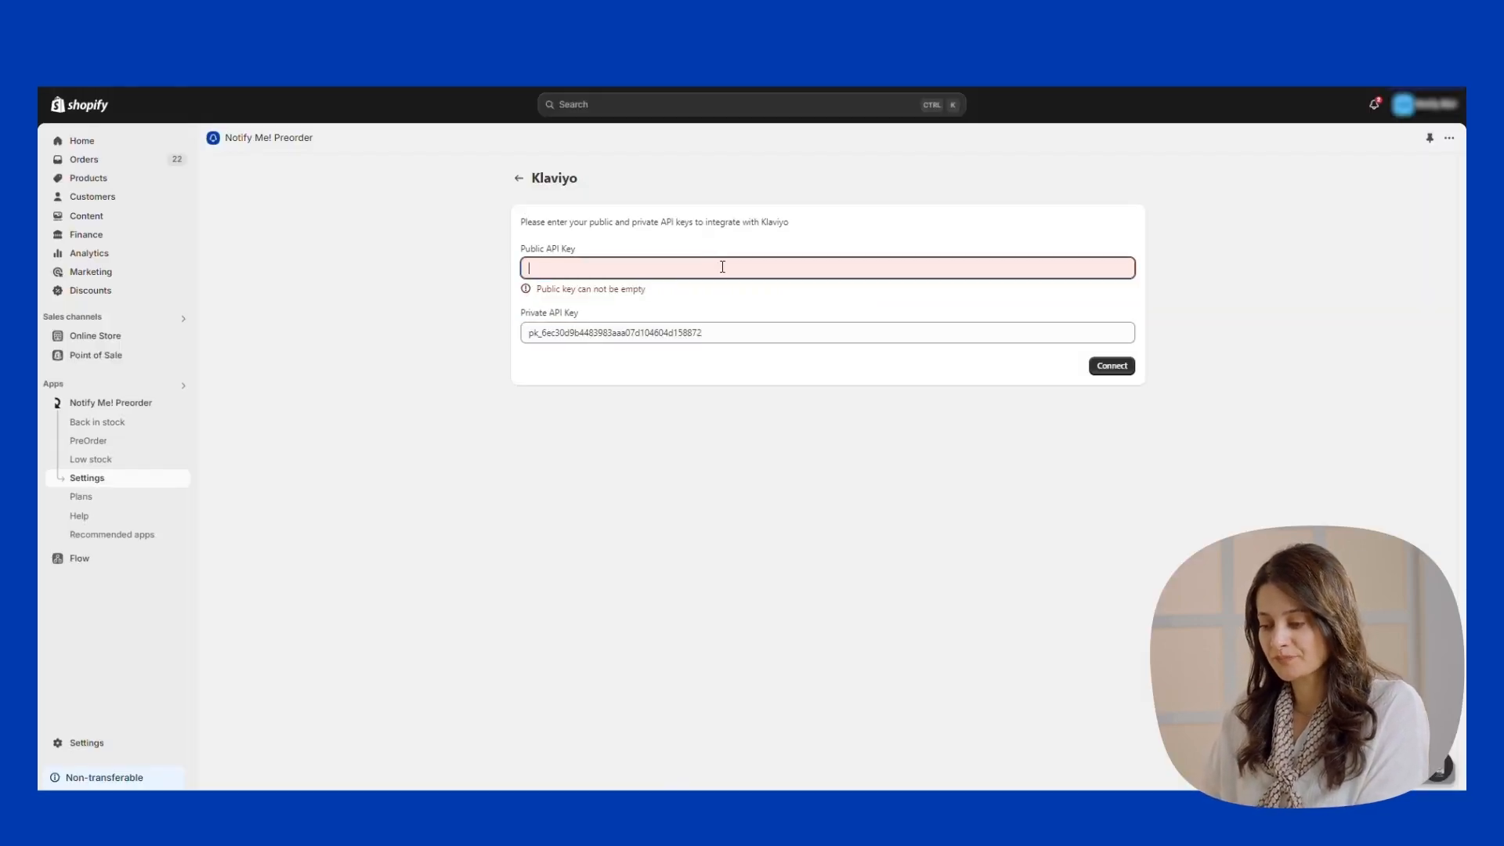
{"action": "key", "text": "ctrl+v"}
{"action": "left_click", "coordinate": [1104, 358]}
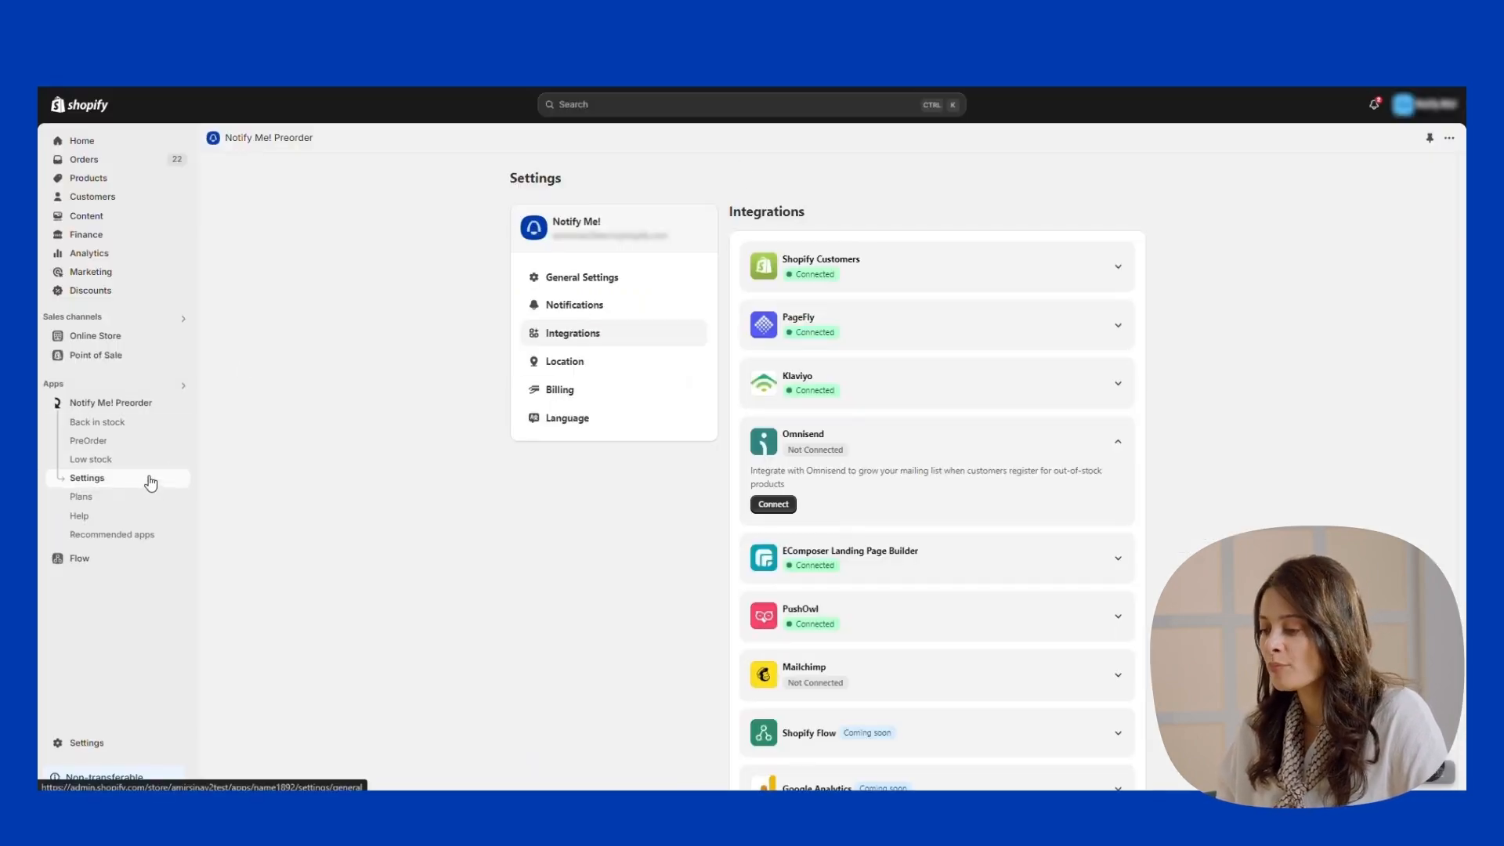
Open the Omnisend connection form in Integrations and focus its API key field.
{"action": "left_click", "coordinate": [151, 476]}
{"action": "left_click", "coordinate": [594, 337]}
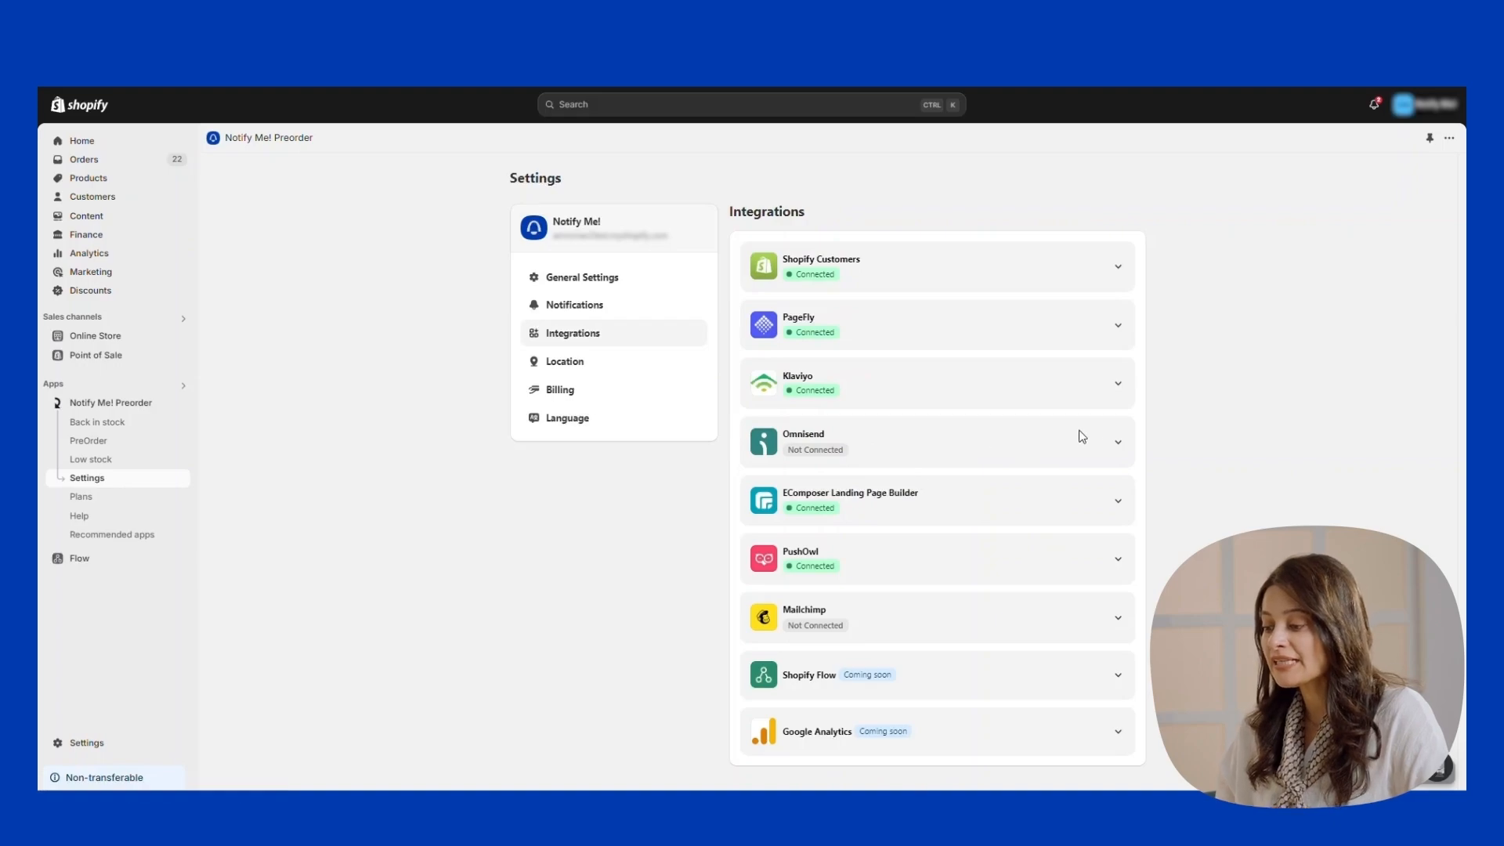
{"action": "left_click", "coordinate": [1116, 447]}
{"action": "left_click", "coordinate": [788, 495]}
{"action": "left_click", "coordinate": [624, 262]}
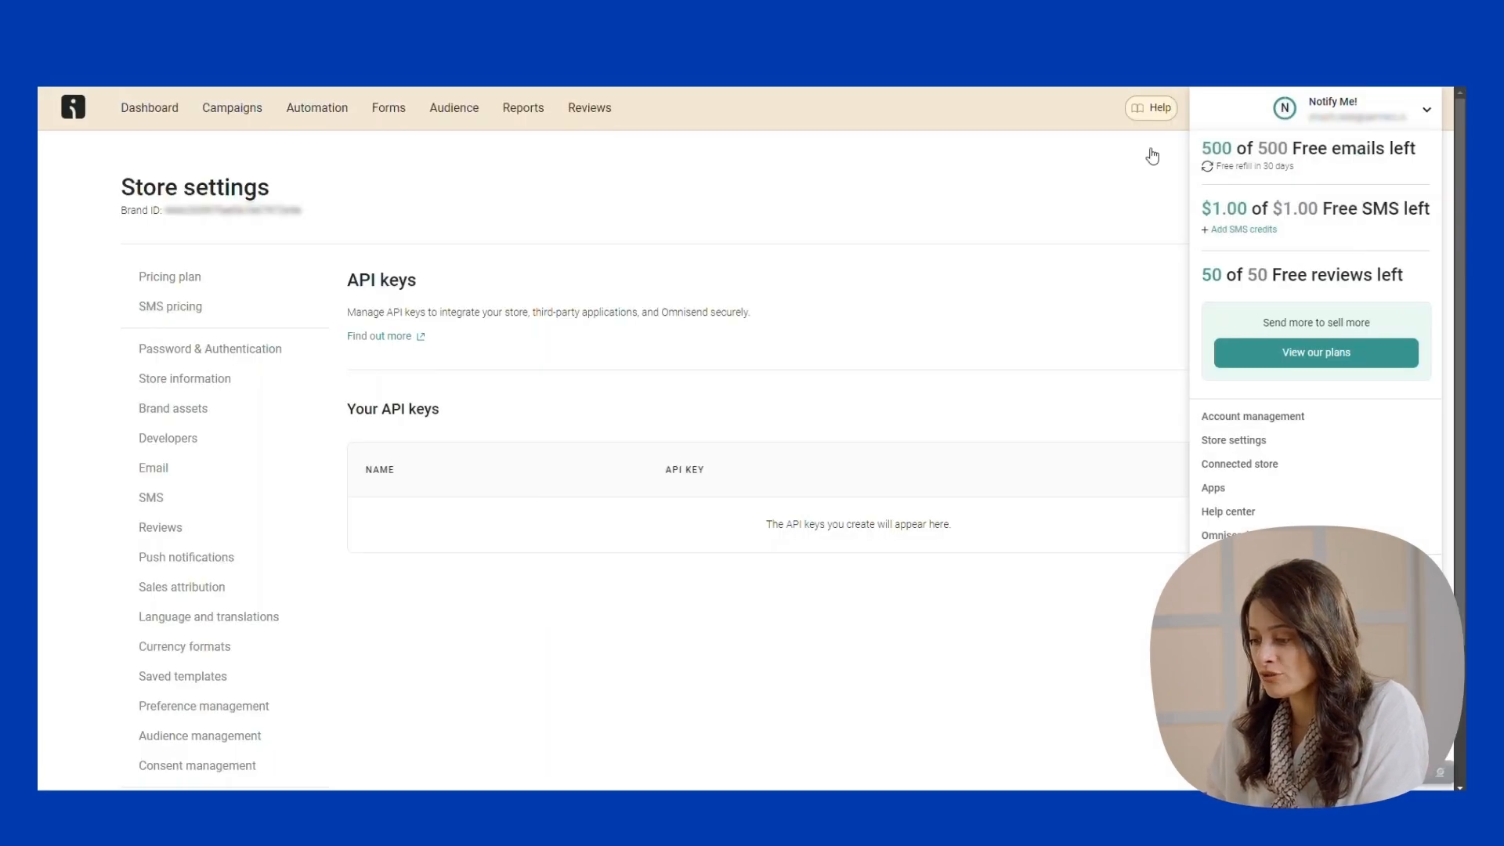
Go to the API keys section of Omnisend's store settings.
{"action": "left_click", "coordinate": [1244, 444]}
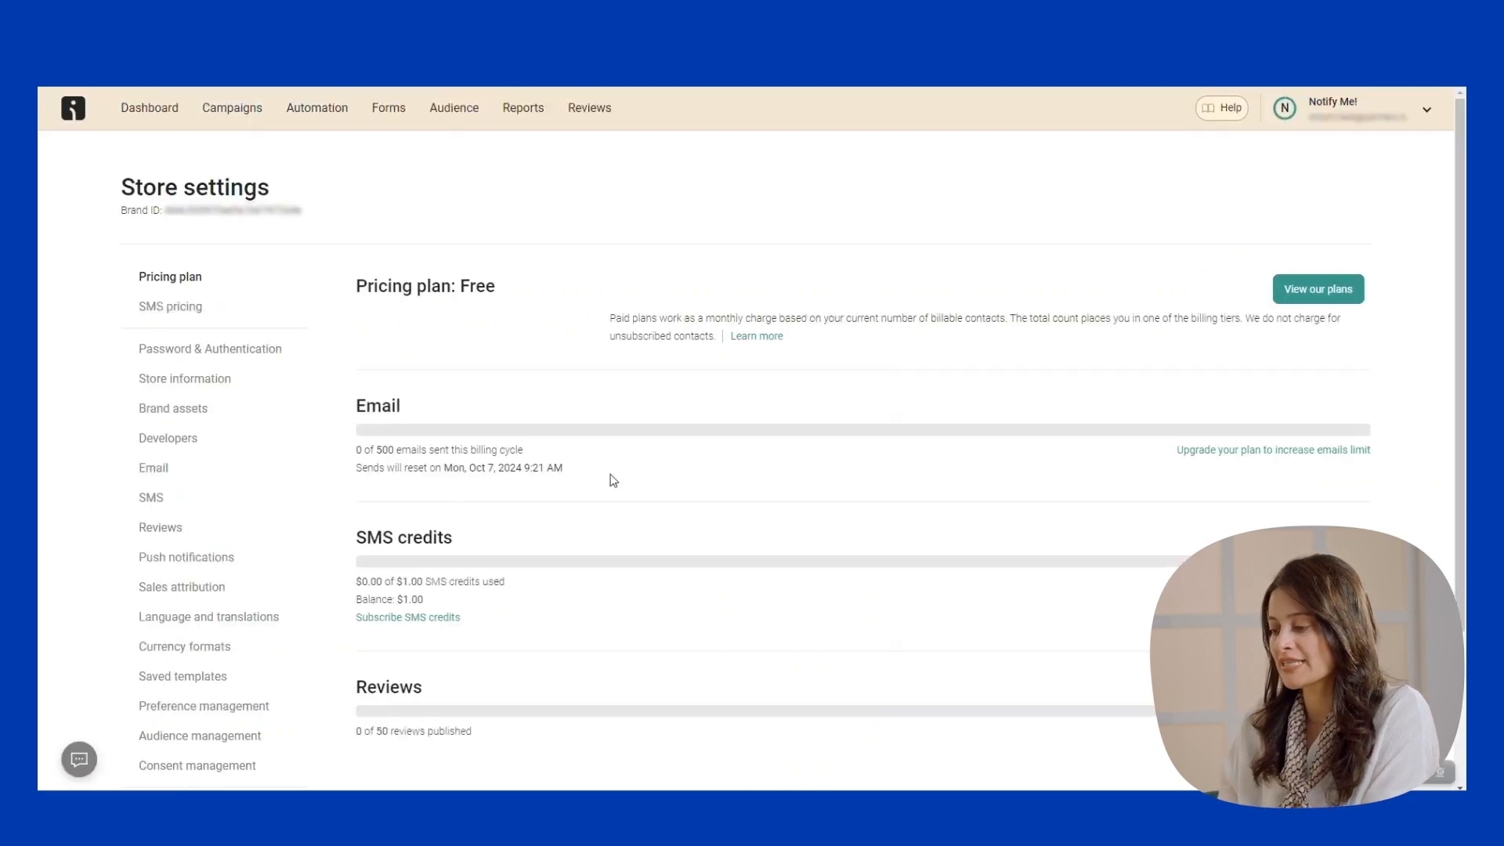
{"action": "scroll", "coordinate": [225, 544], "scroll_direction": "down", "scroll_amount": 3}
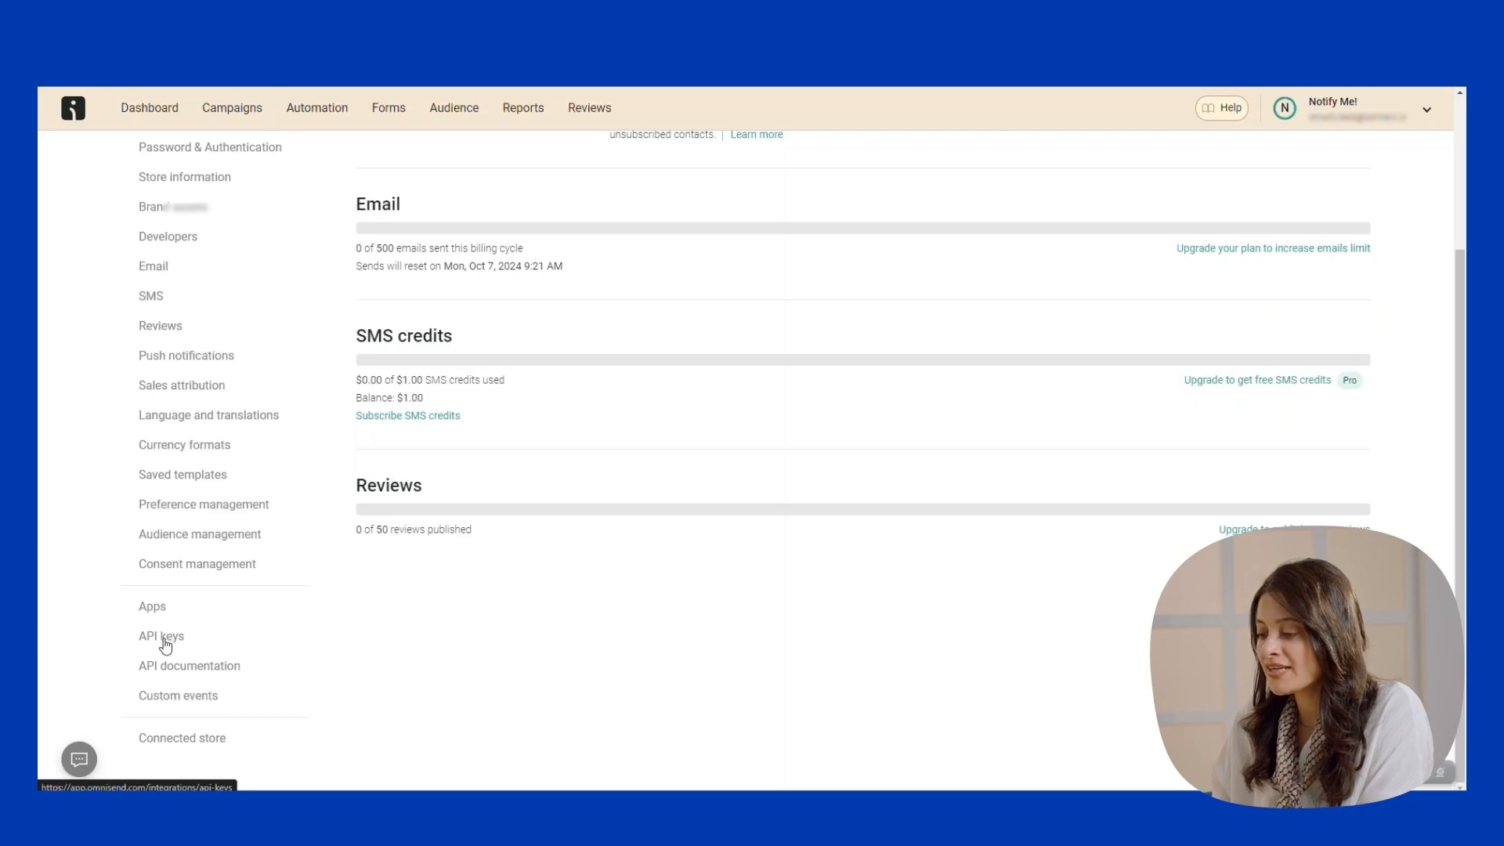
{"action": "left_click", "coordinate": [164, 640]}
Create an API key named 'Notify Me' with all permissions checked and copy it.
{"action": "left_click", "coordinate": [1302, 415]}
{"action": "left_click", "coordinate": [281, 258]}
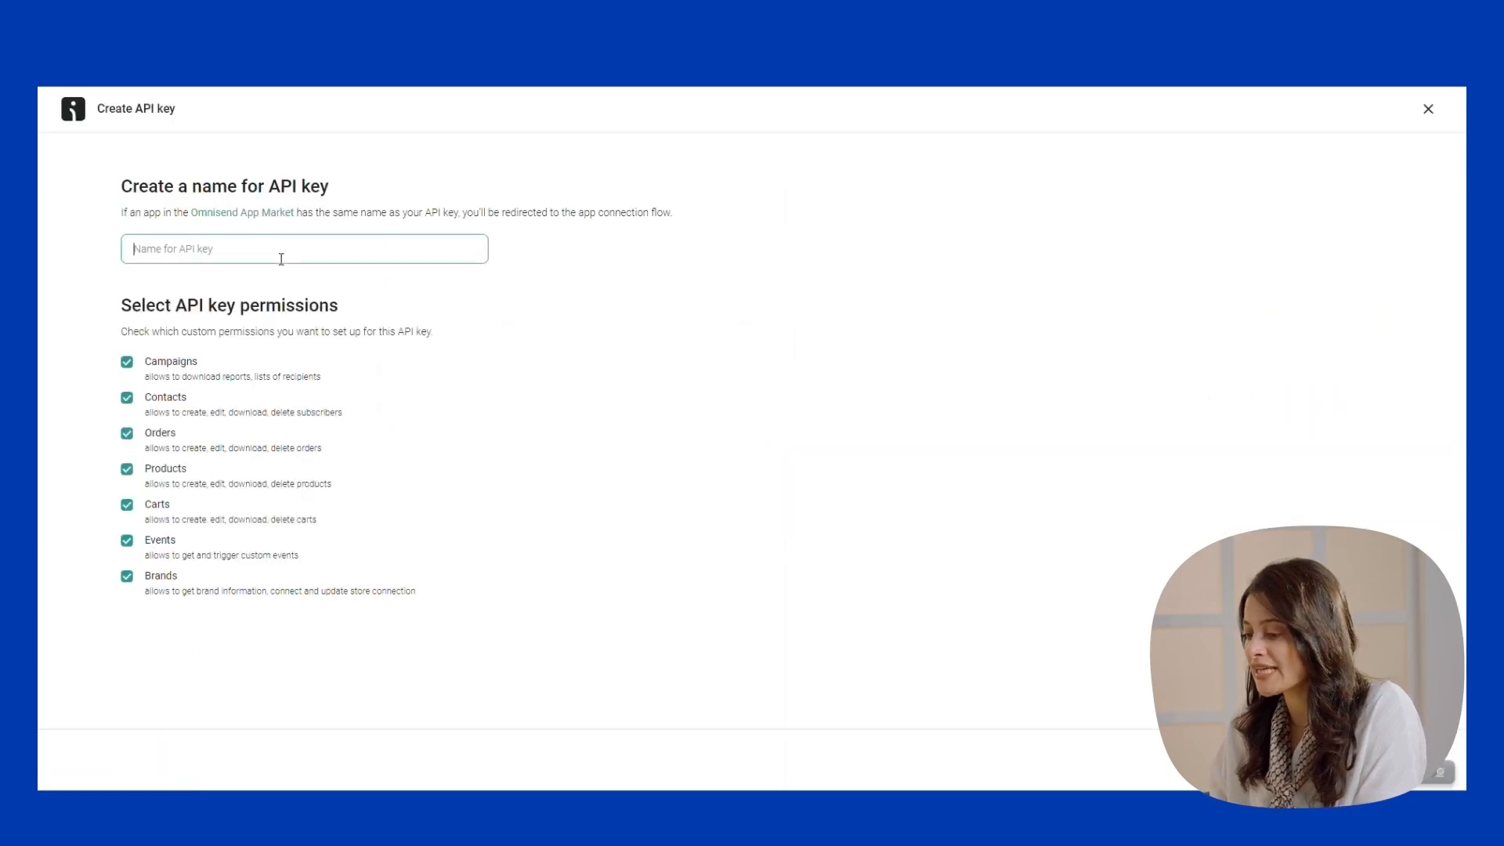
{"action": "type", "text": "notify me"}
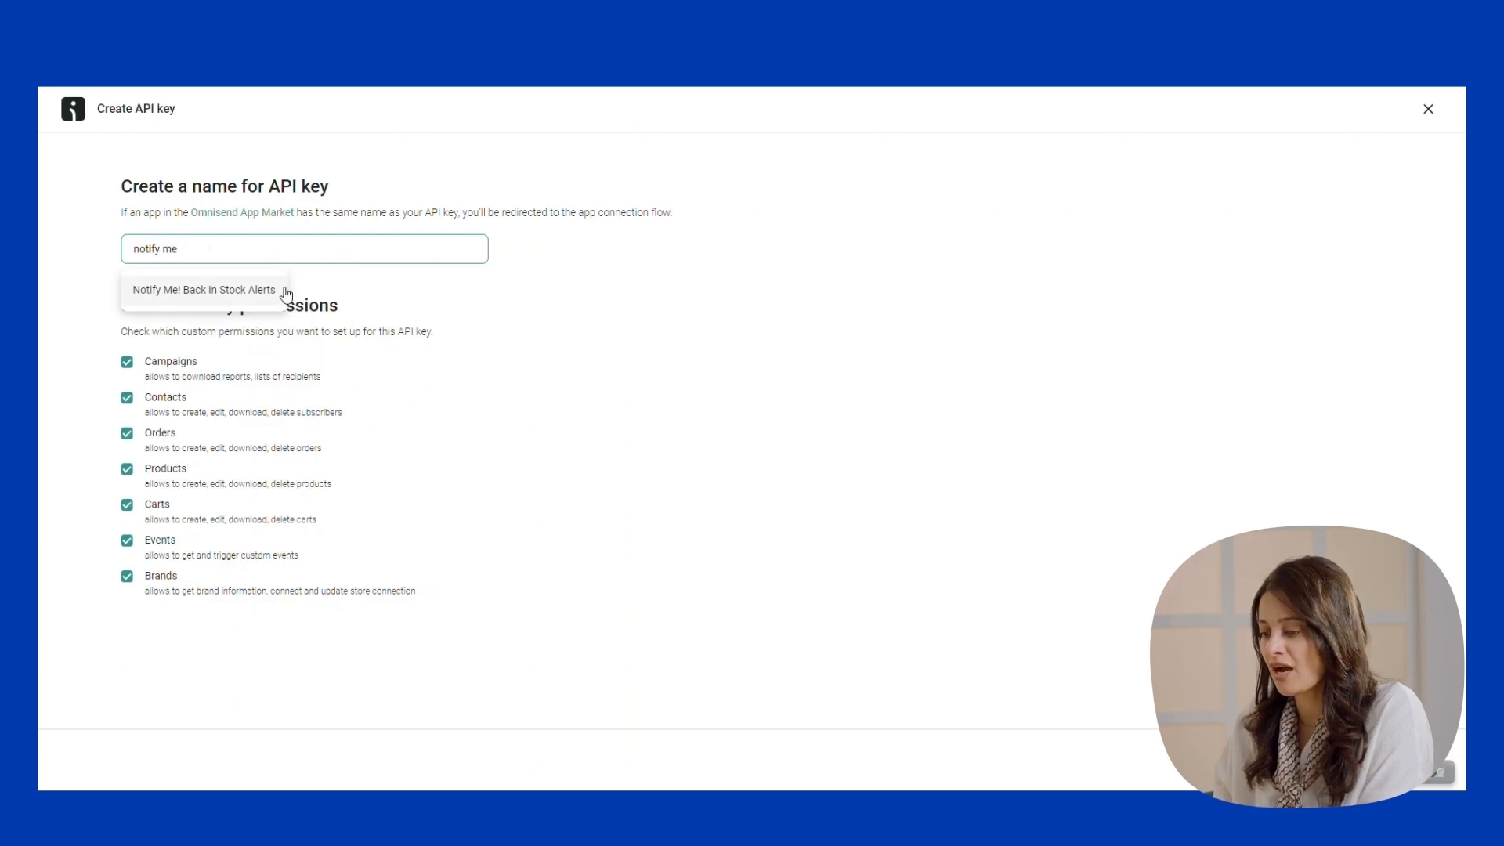
{"action": "left_click", "coordinate": [978, 321]}
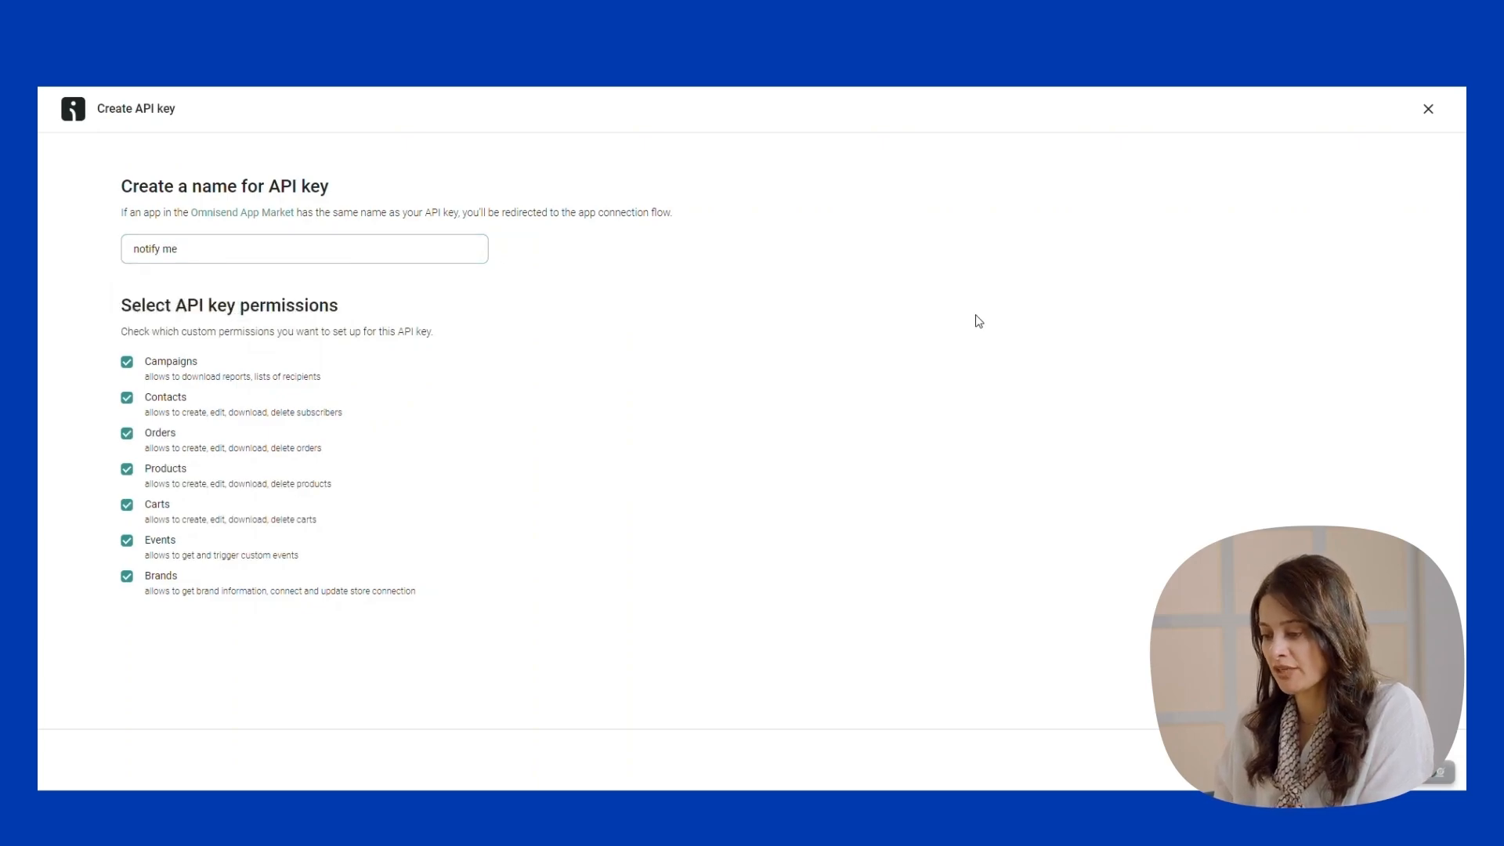
{"action": "left_click", "coordinate": [306, 254]}
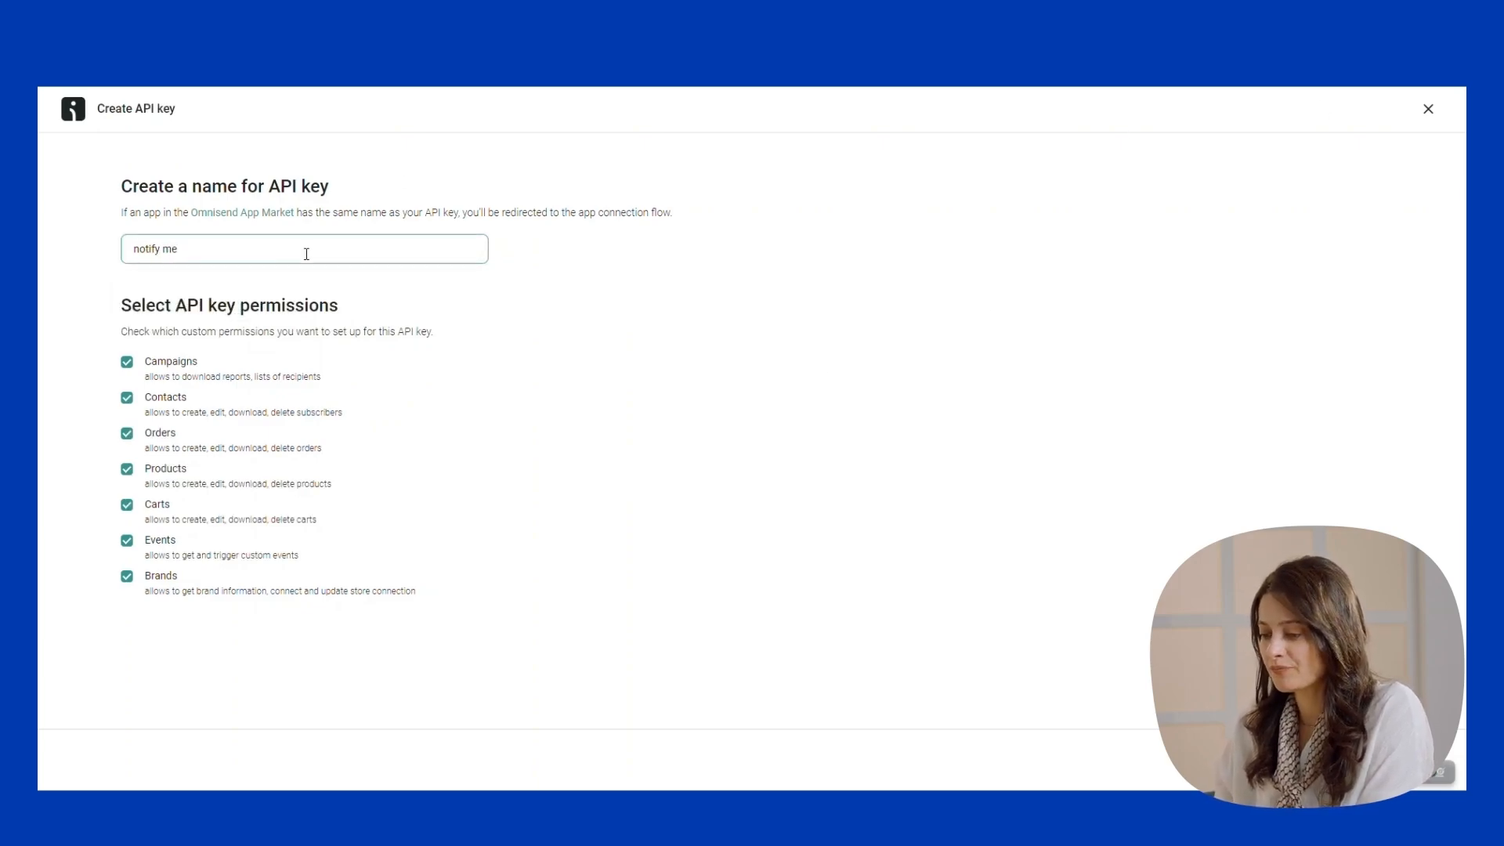
{"action": "key", "text": "BackSpace"}
{"action": "key", "text": "BackSpace"}
{"action": "key", "text": "BackSpace"}
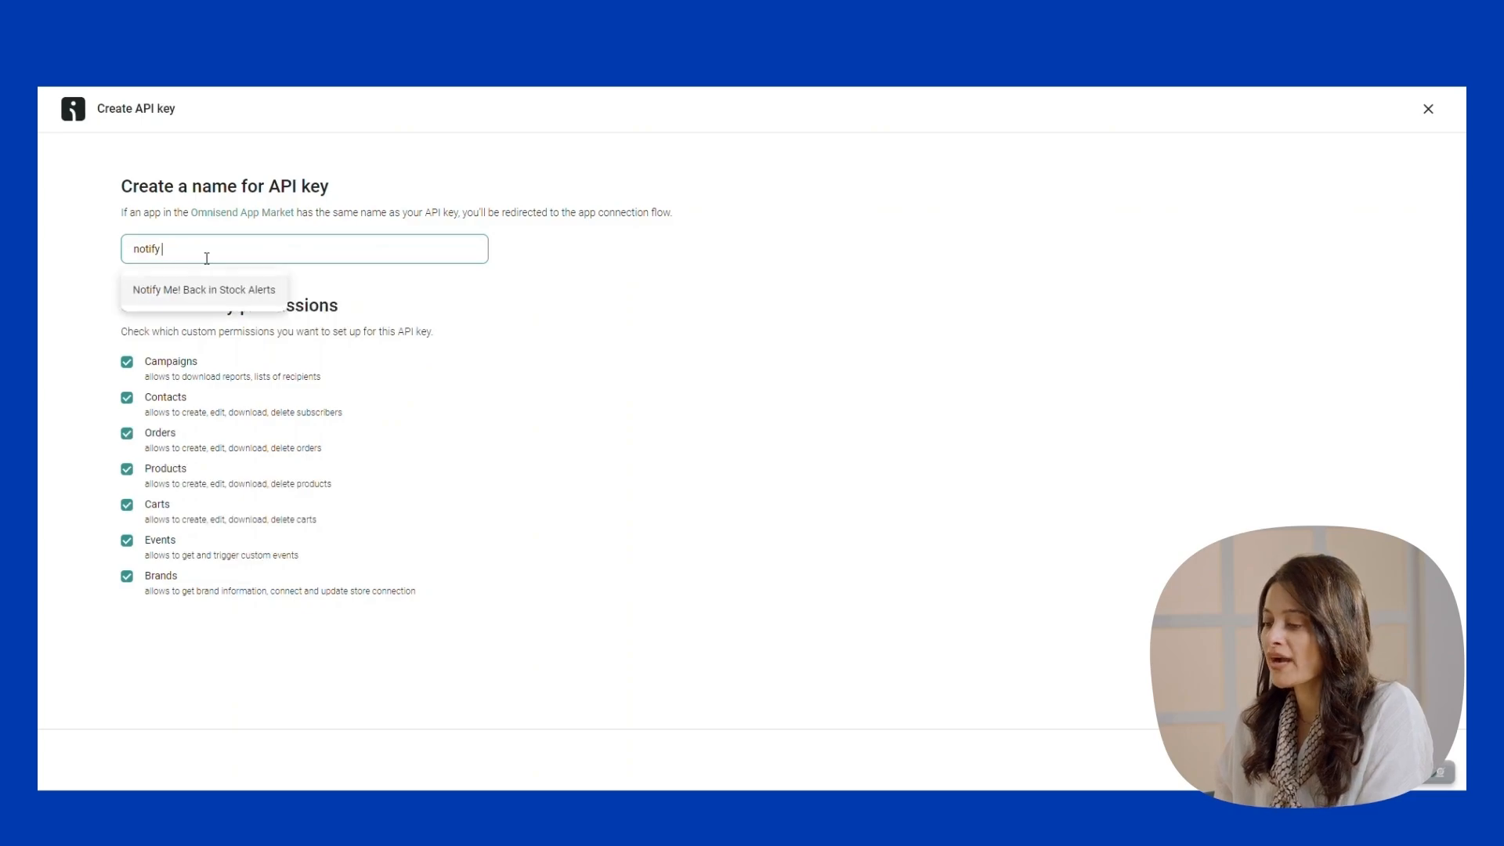
{"action": "left_click", "coordinate": [202, 291]}
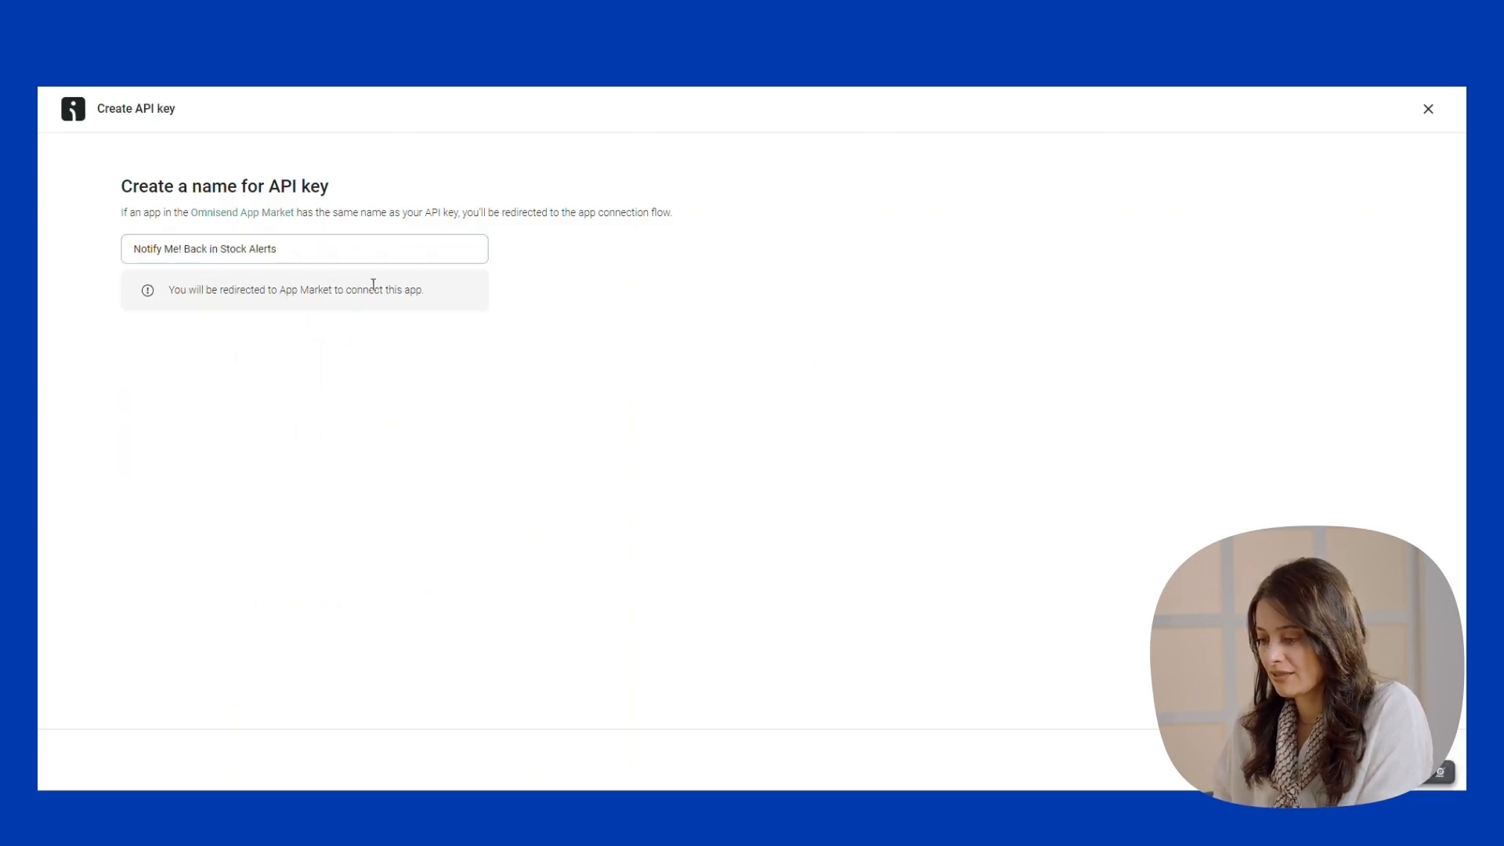
{"action": "left_click_drag", "start_coordinate": [183, 250], "coordinate": [423, 249]}
{"action": "key", "text": "BackSpace"}
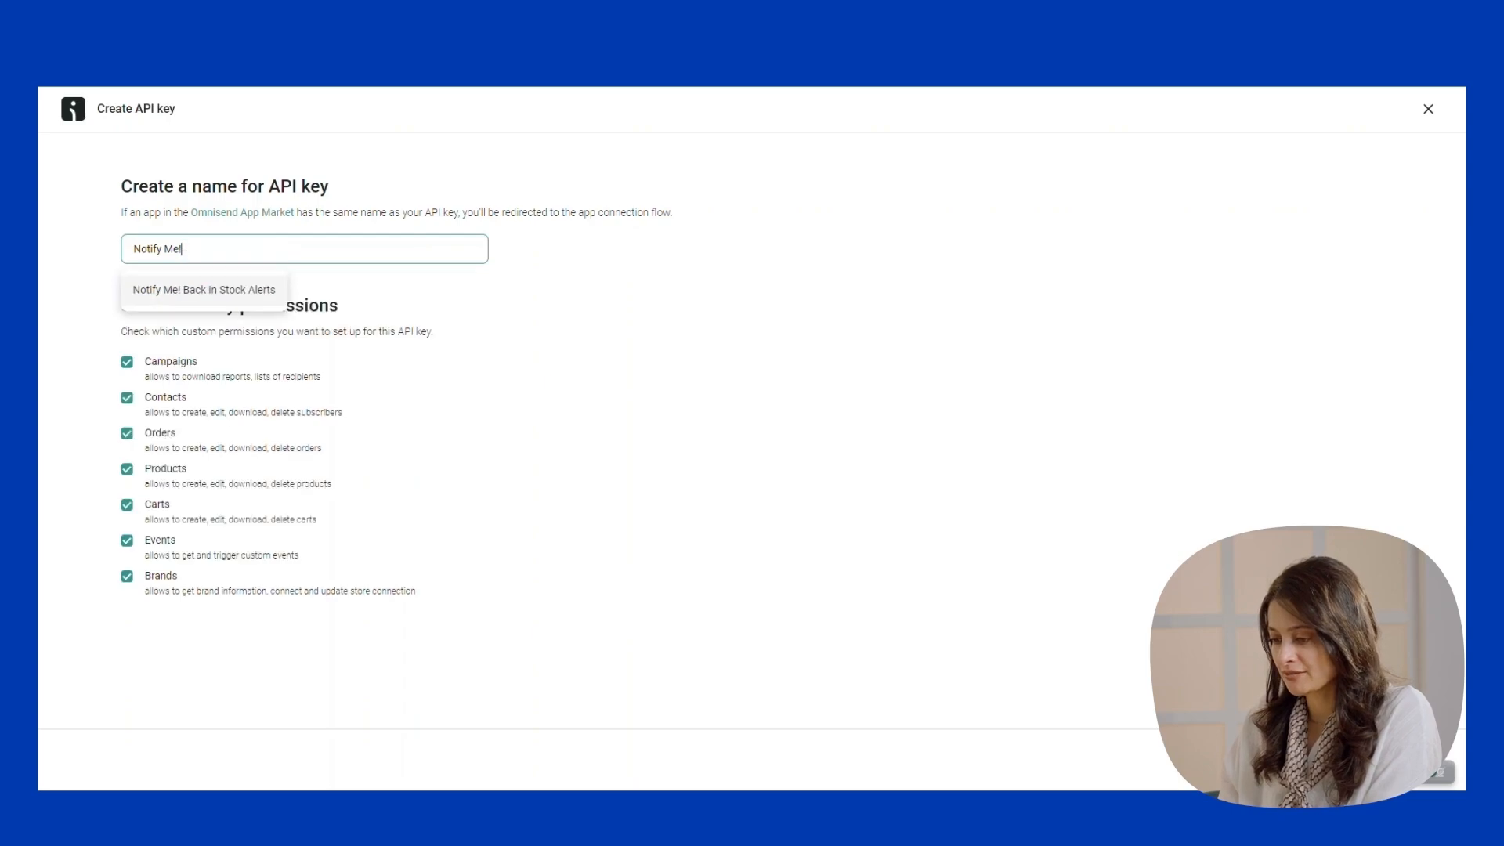
{"action": "left_click", "coordinate": [1393, 760]}
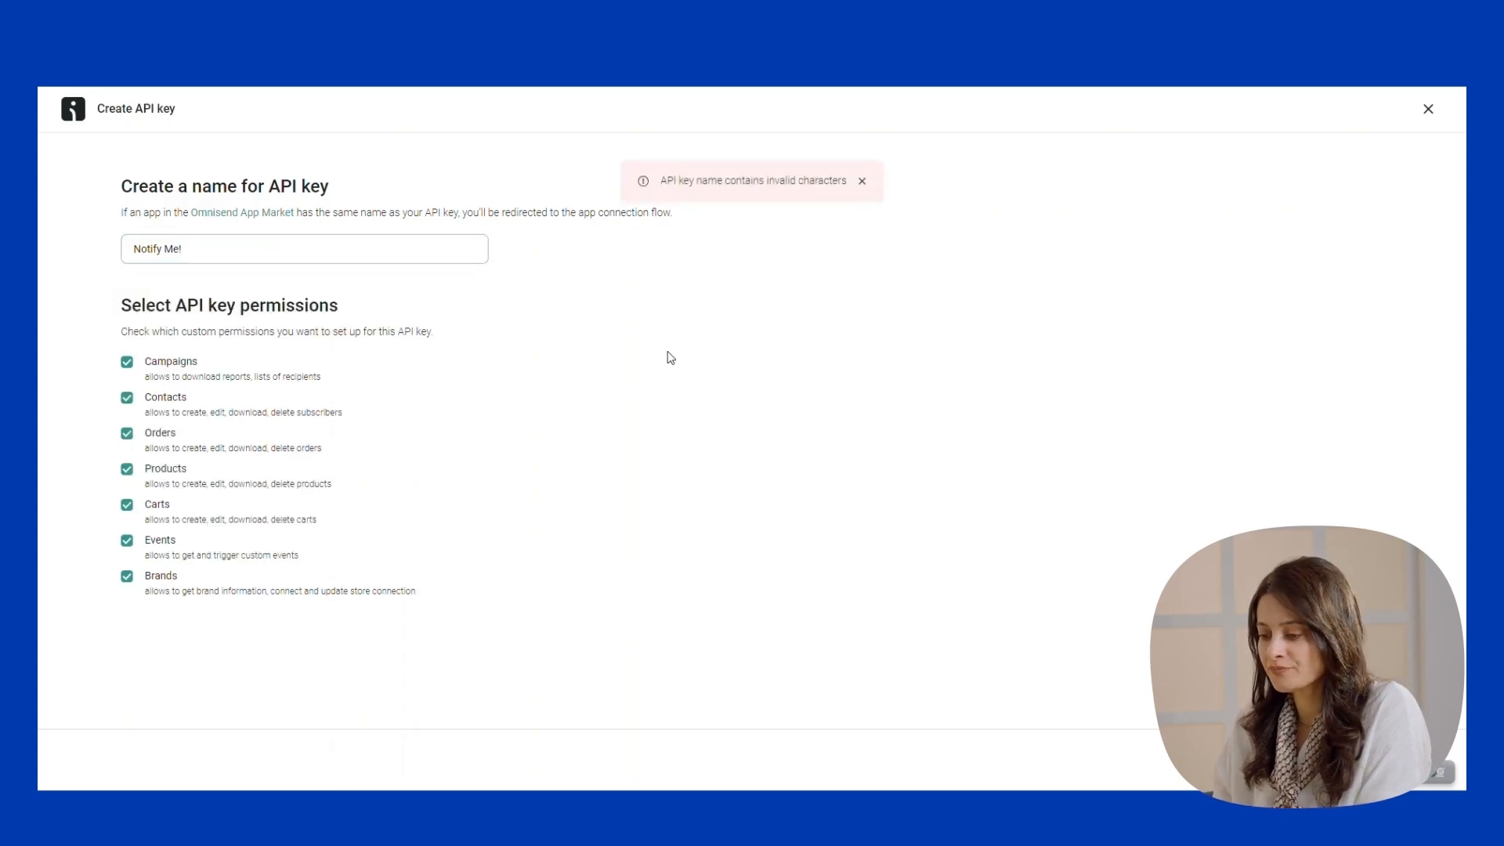
{"action": "key", "text": "BackSpace"}
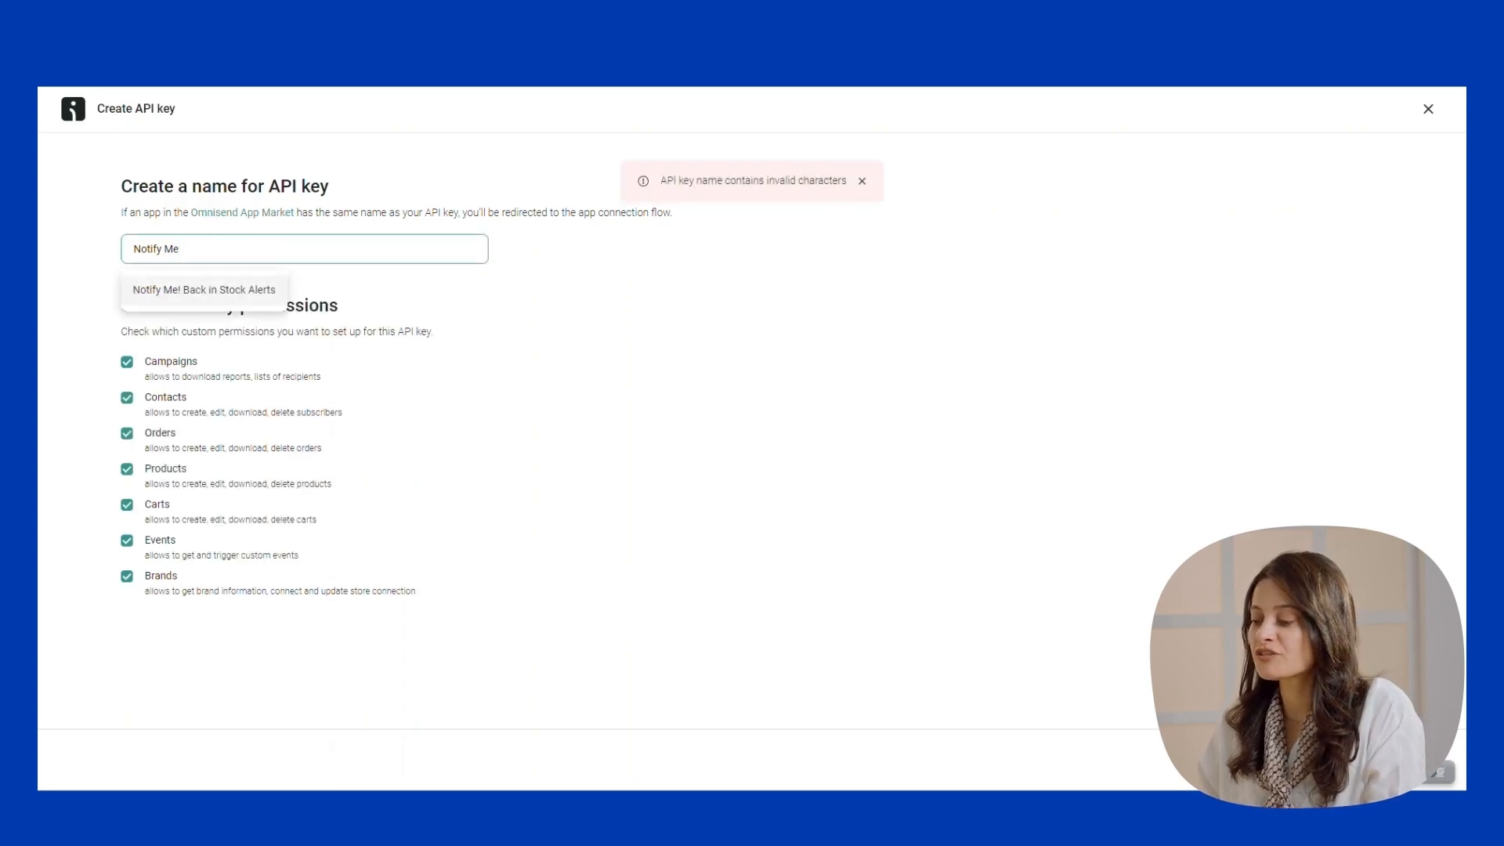
{"action": "left_click", "coordinate": [1393, 760]}
{"action": "left_click", "coordinate": [514, 274]}
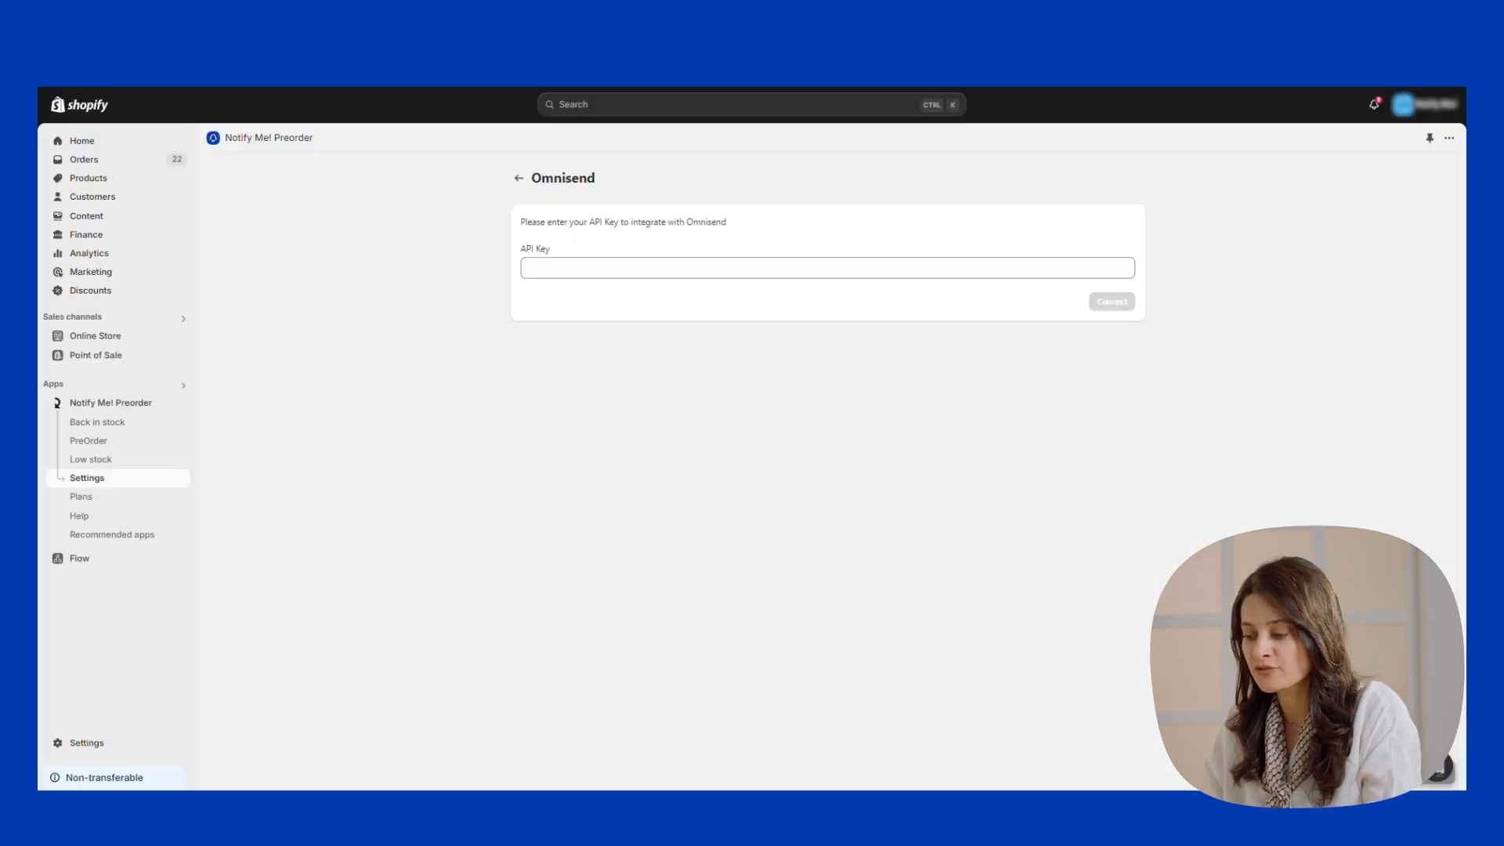
Paste the copied Omnisend API key into Notify Me!'s Omnisend connection and connect.
{"action": "left_click", "coordinate": [736, 260]}
{"action": "key", "text": "ctrl+v"}
{"action": "left_click", "coordinate": [1109, 303]}
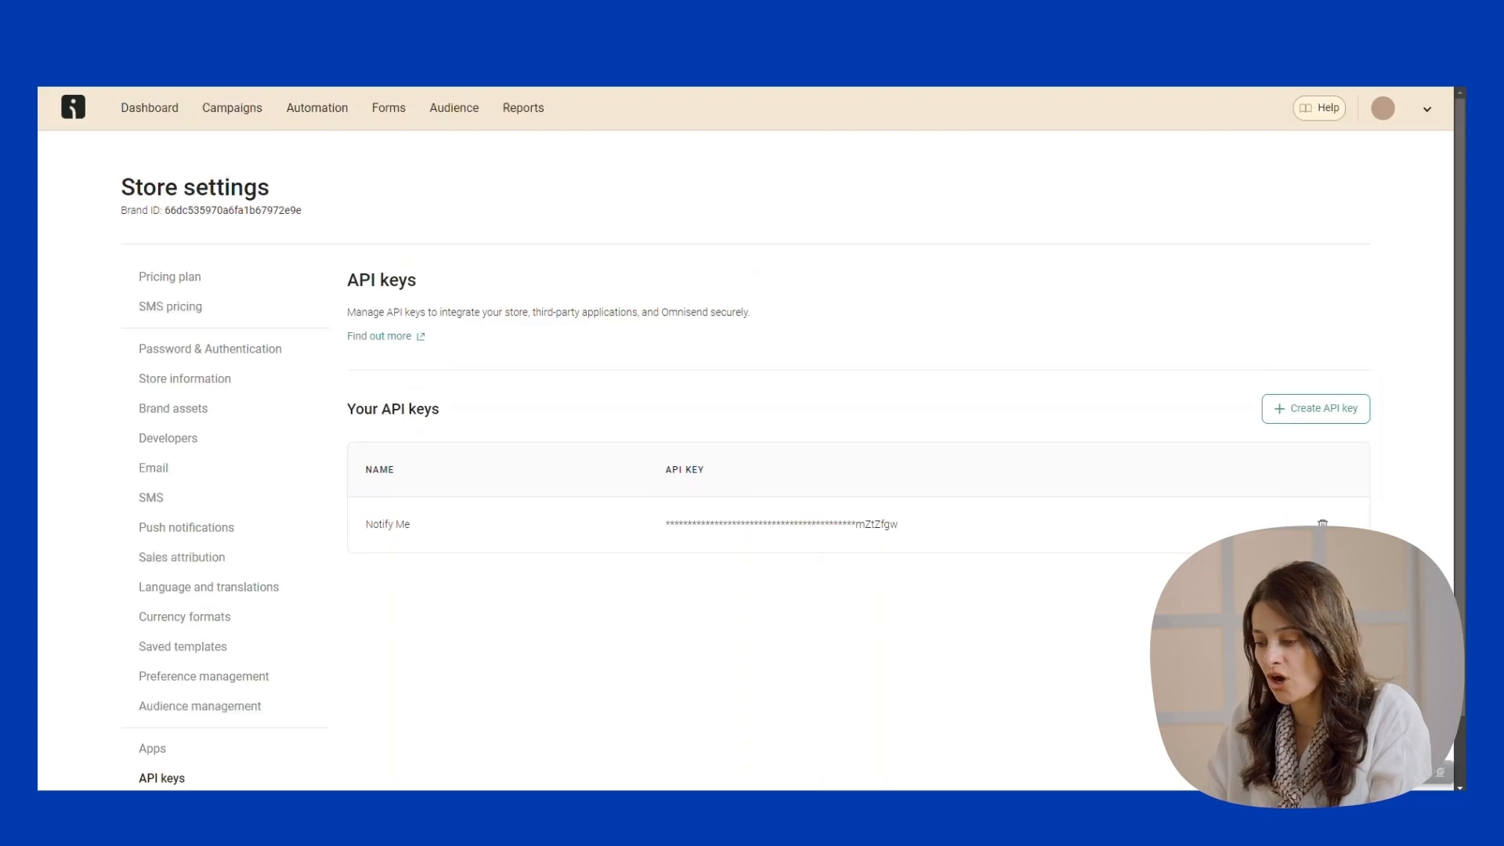
Switch to Omnisend's Audience contact list.
{"action": "left_click", "coordinate": [439, 113]}
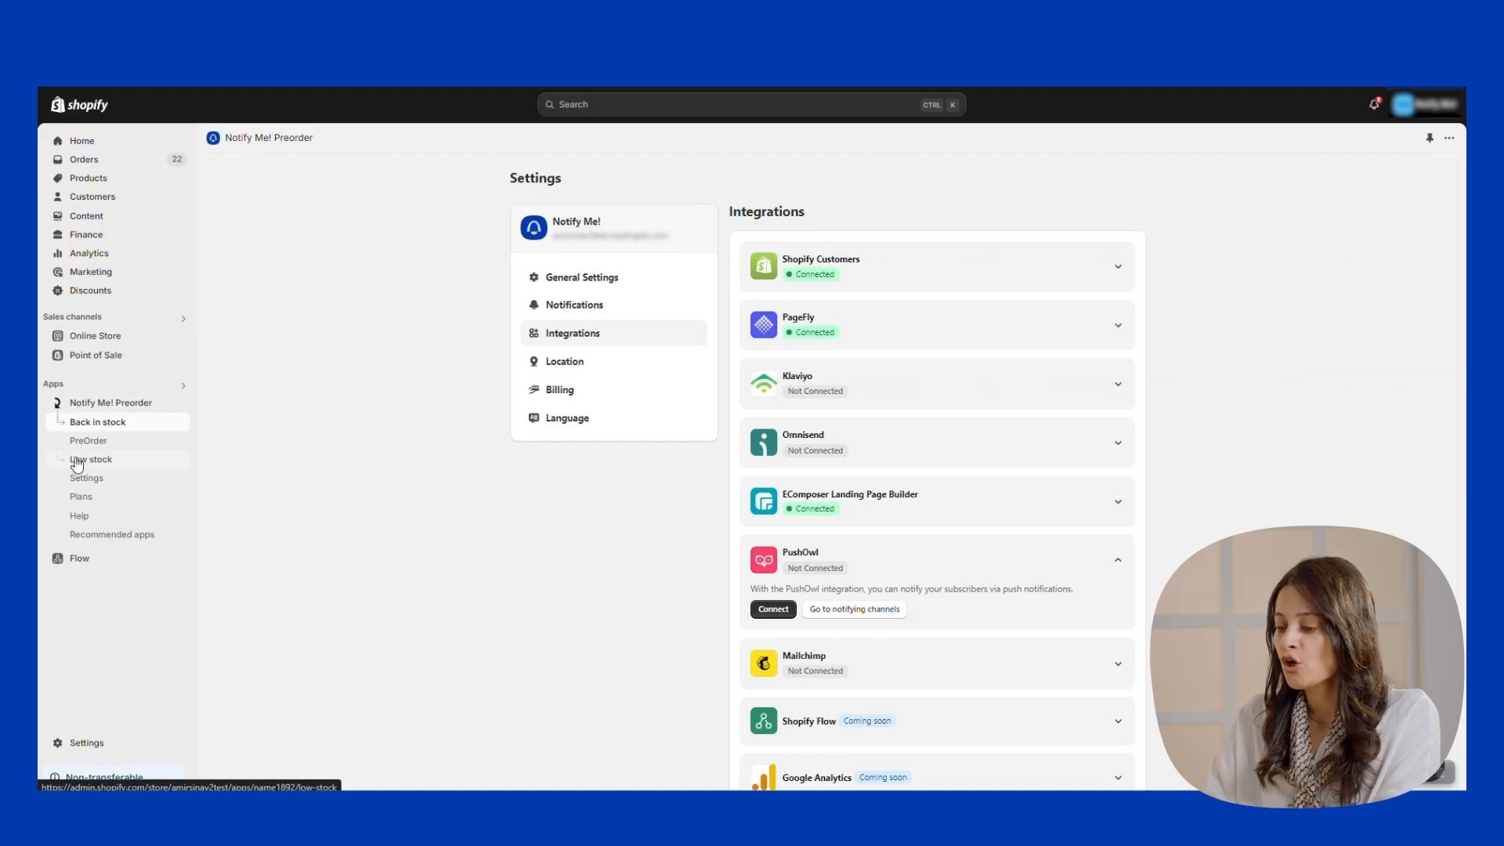
{"action": "left_click", "coordinate": [114, 427]}
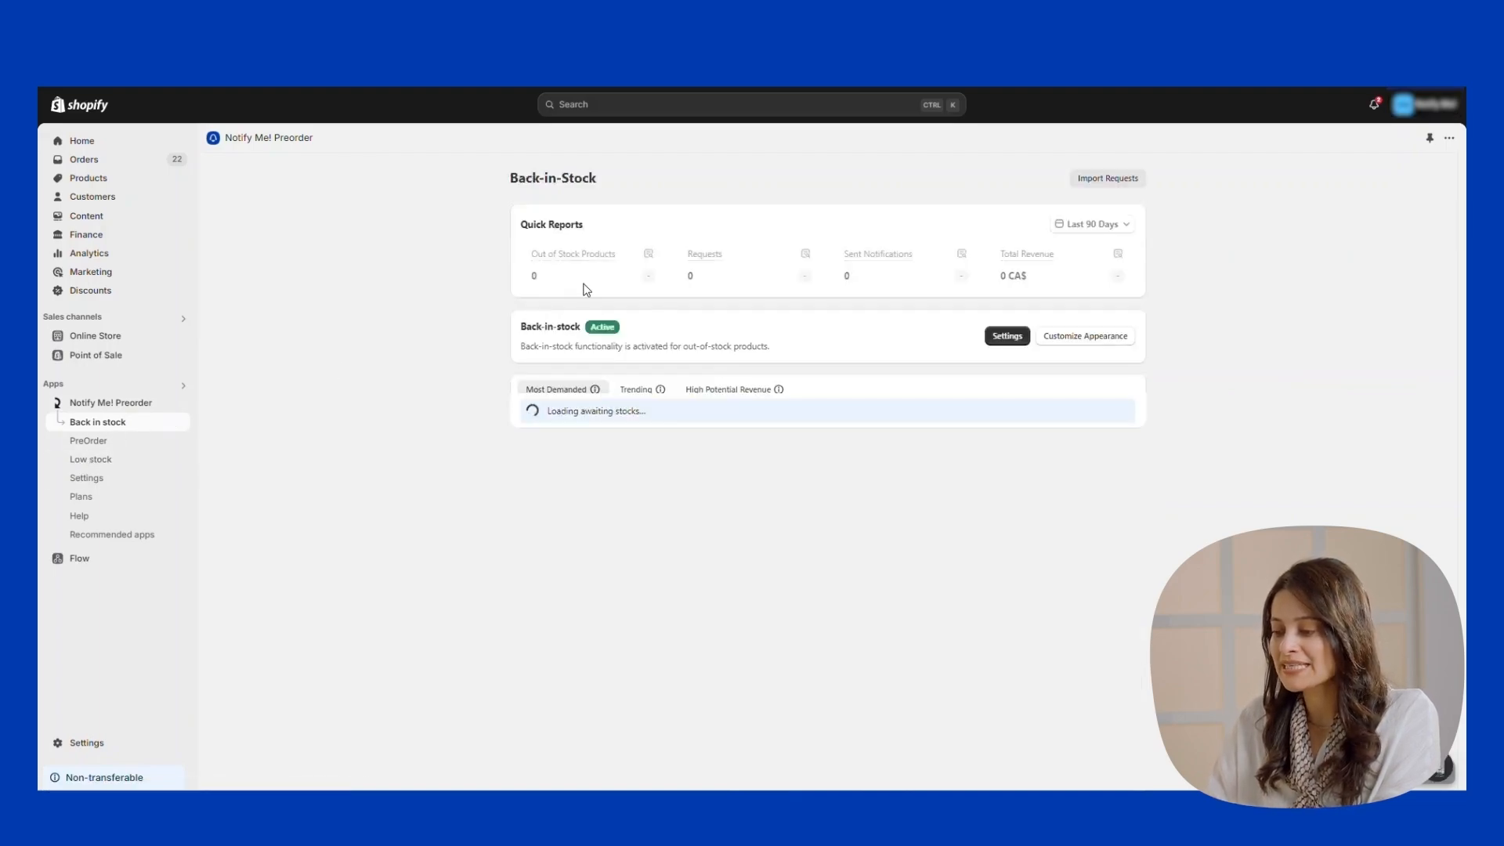
{"action": "left_click", "coordinate": [1004, 335]}
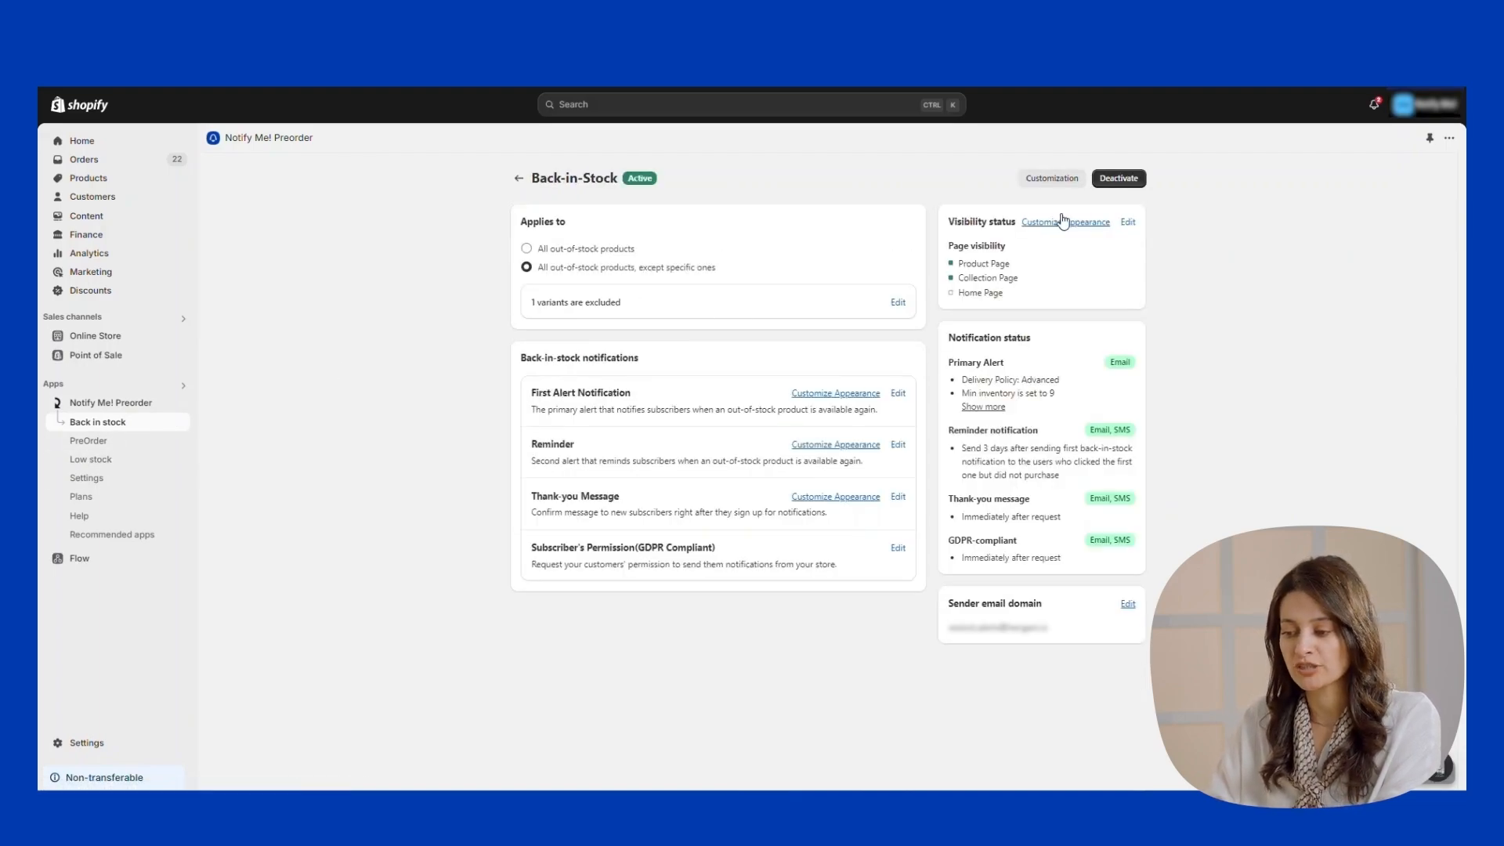
{"action": "left_click", "coordinate": [1050, 182]}
{"action": "left_click", "coordinate": [271, 409]}
{"action": "left_click", "coordinate": [239, 476]}
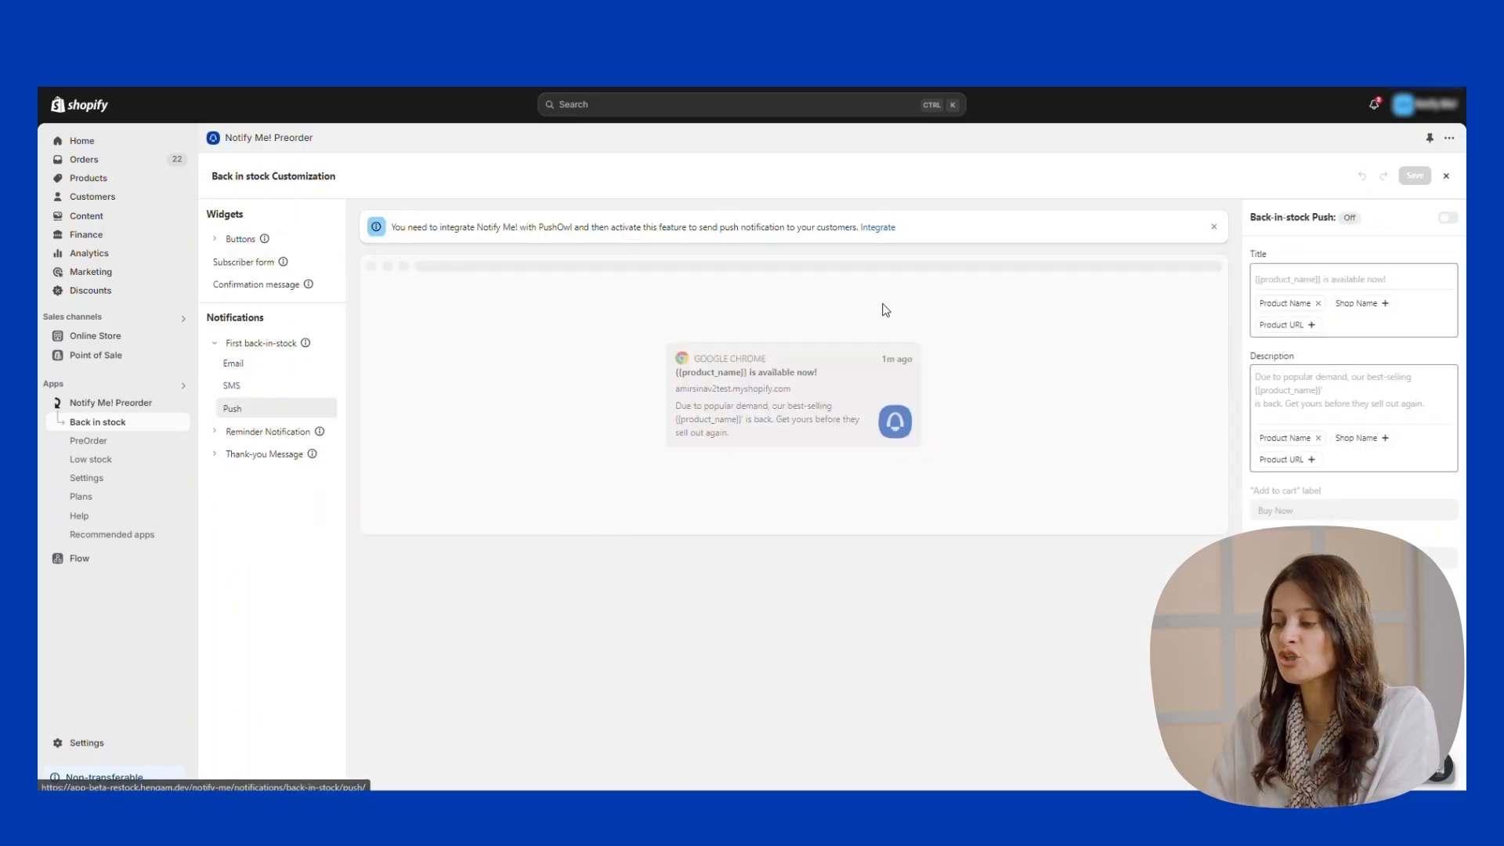
{"action": "left_click", "coordinate": [875, 230]}
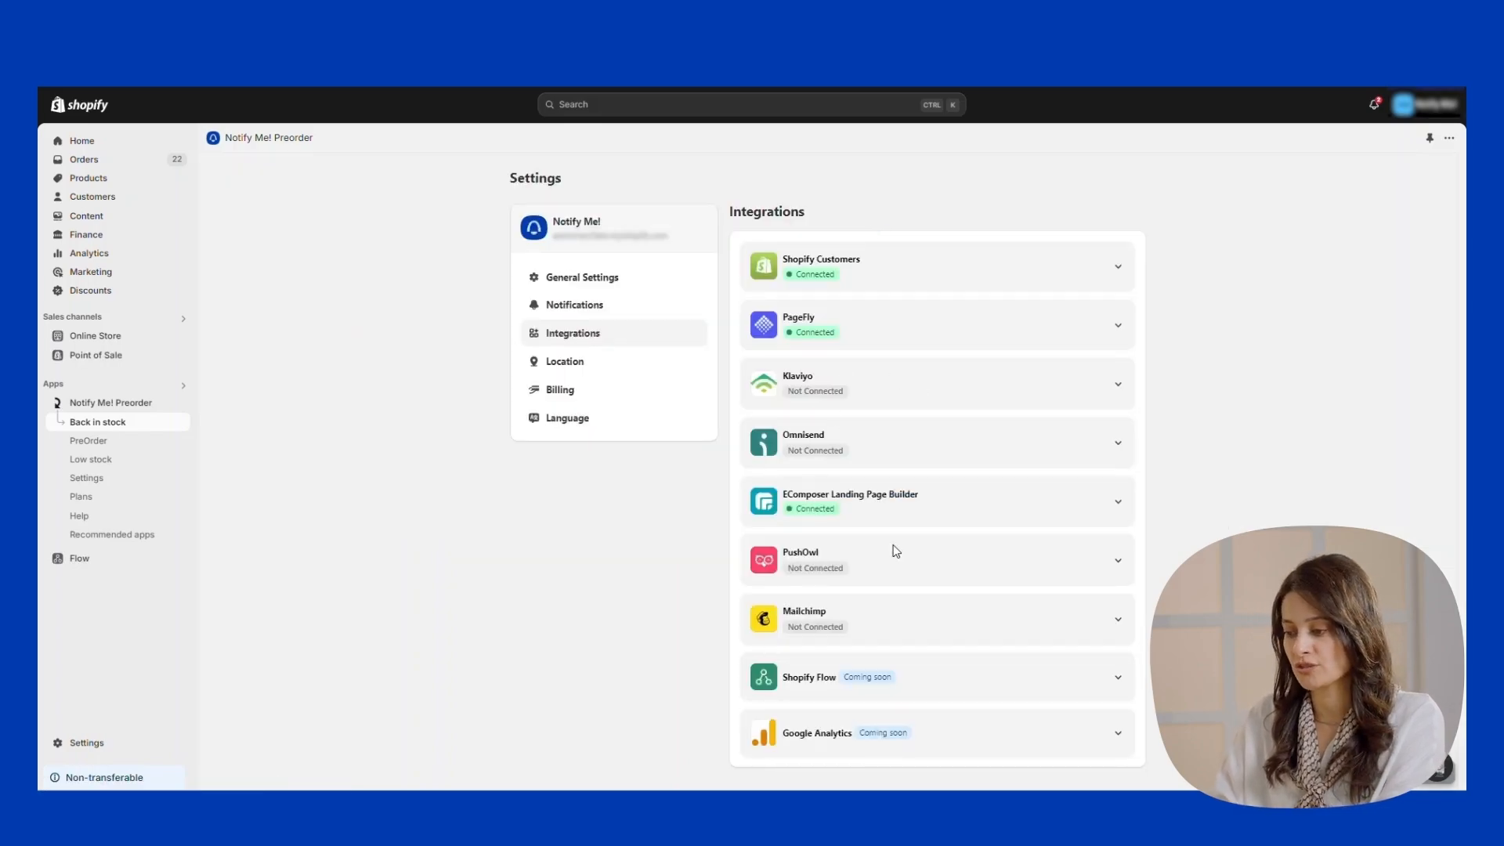
Connect PushOwl in the integrations list and check that it reads Connected.
{"action": "left_click", "coordinate": [1120, 564]}
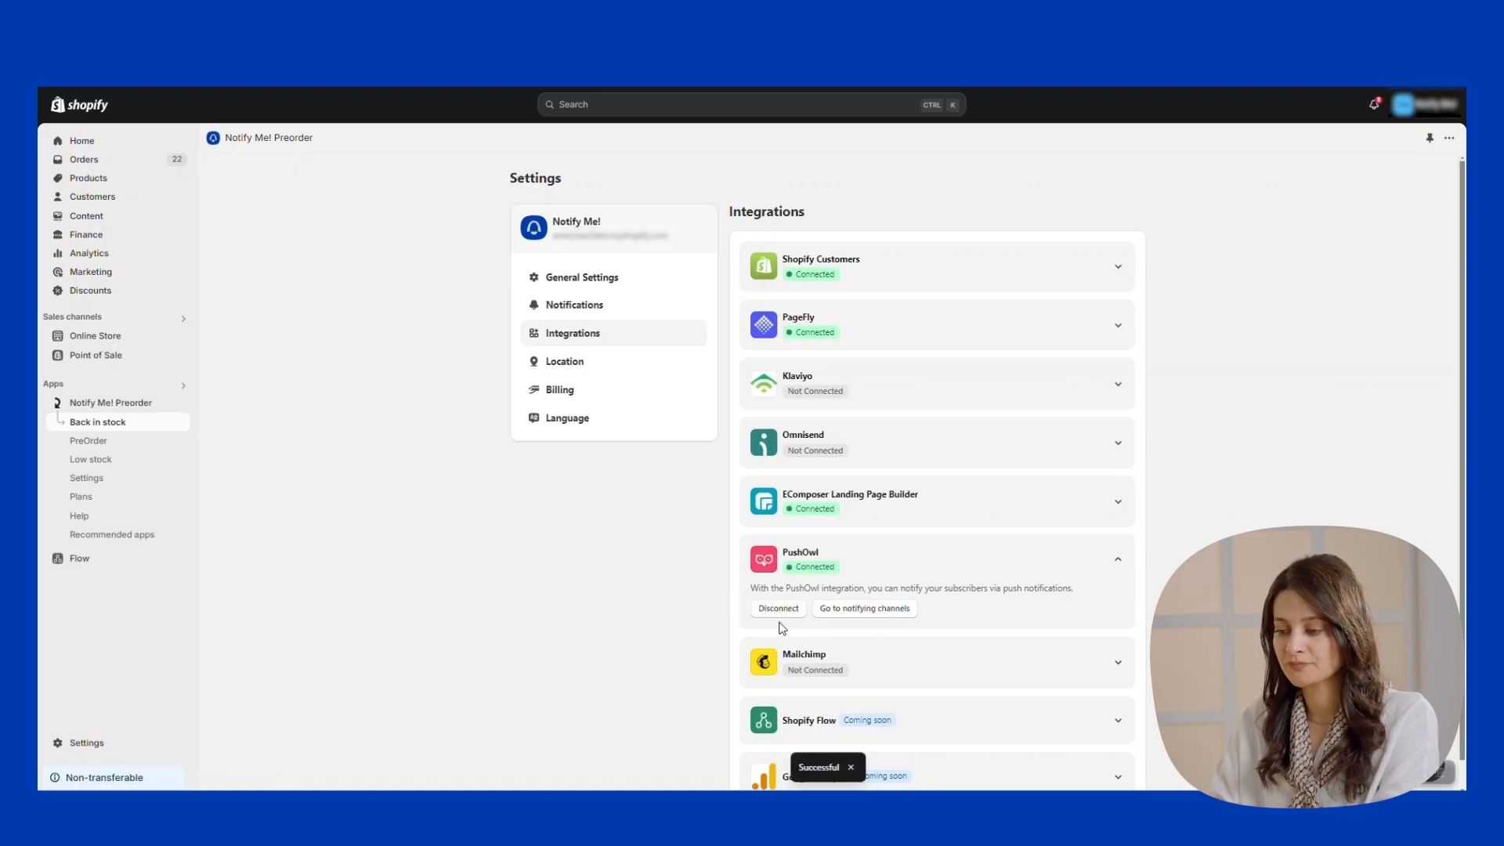
{"action": "double_click", "coordinate": [809, 567]}
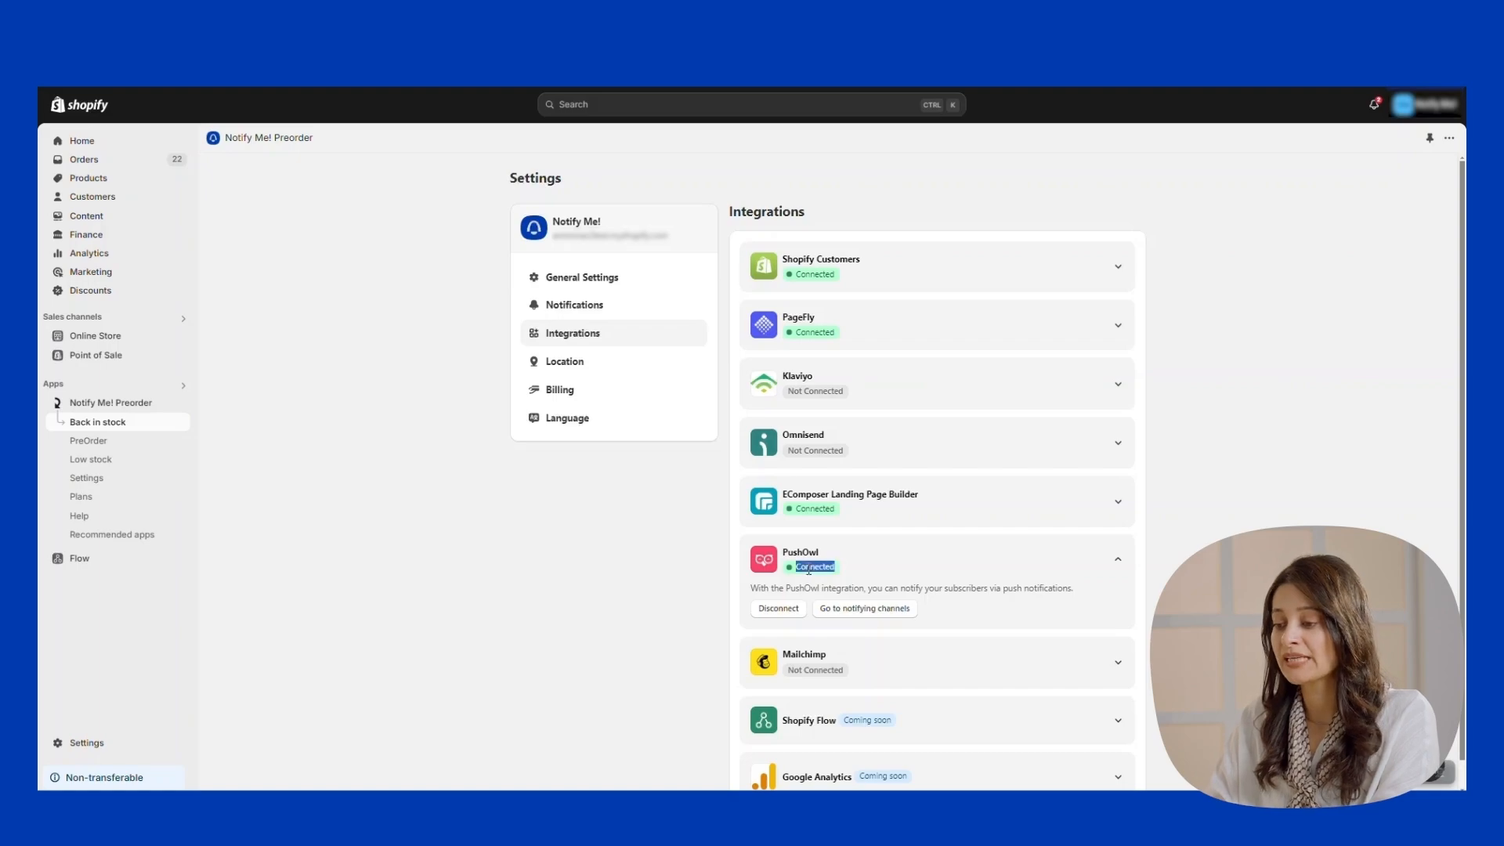
{"action": "left_click", "coordinate": [813, 561]}
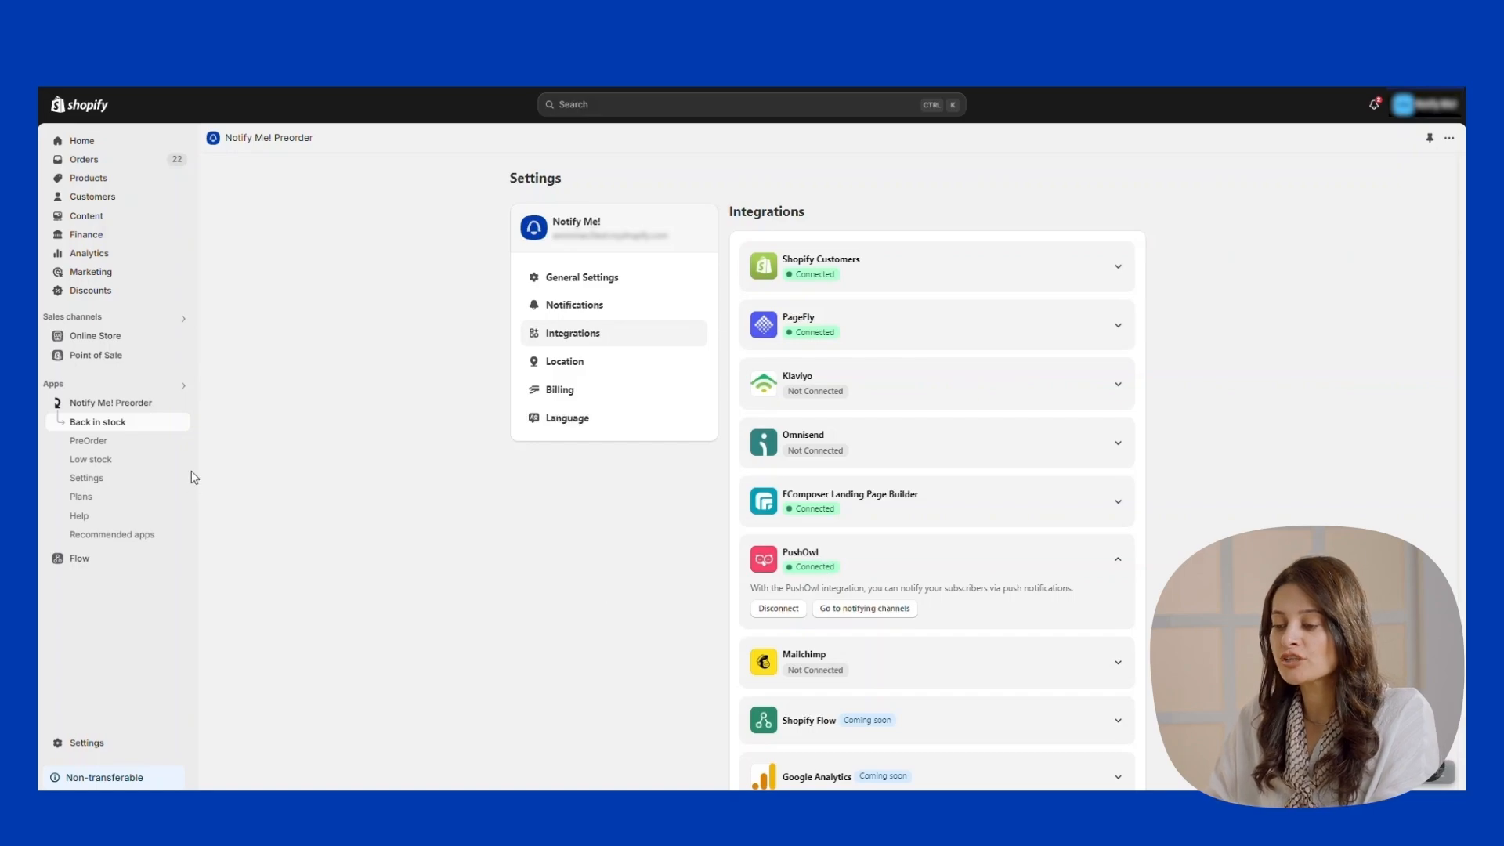
Change the first back-in-stock push alert's 'Add to cart' label to 'Buy Now!' and save.
{"action": "left_click", "coordinate": [130, 427]}
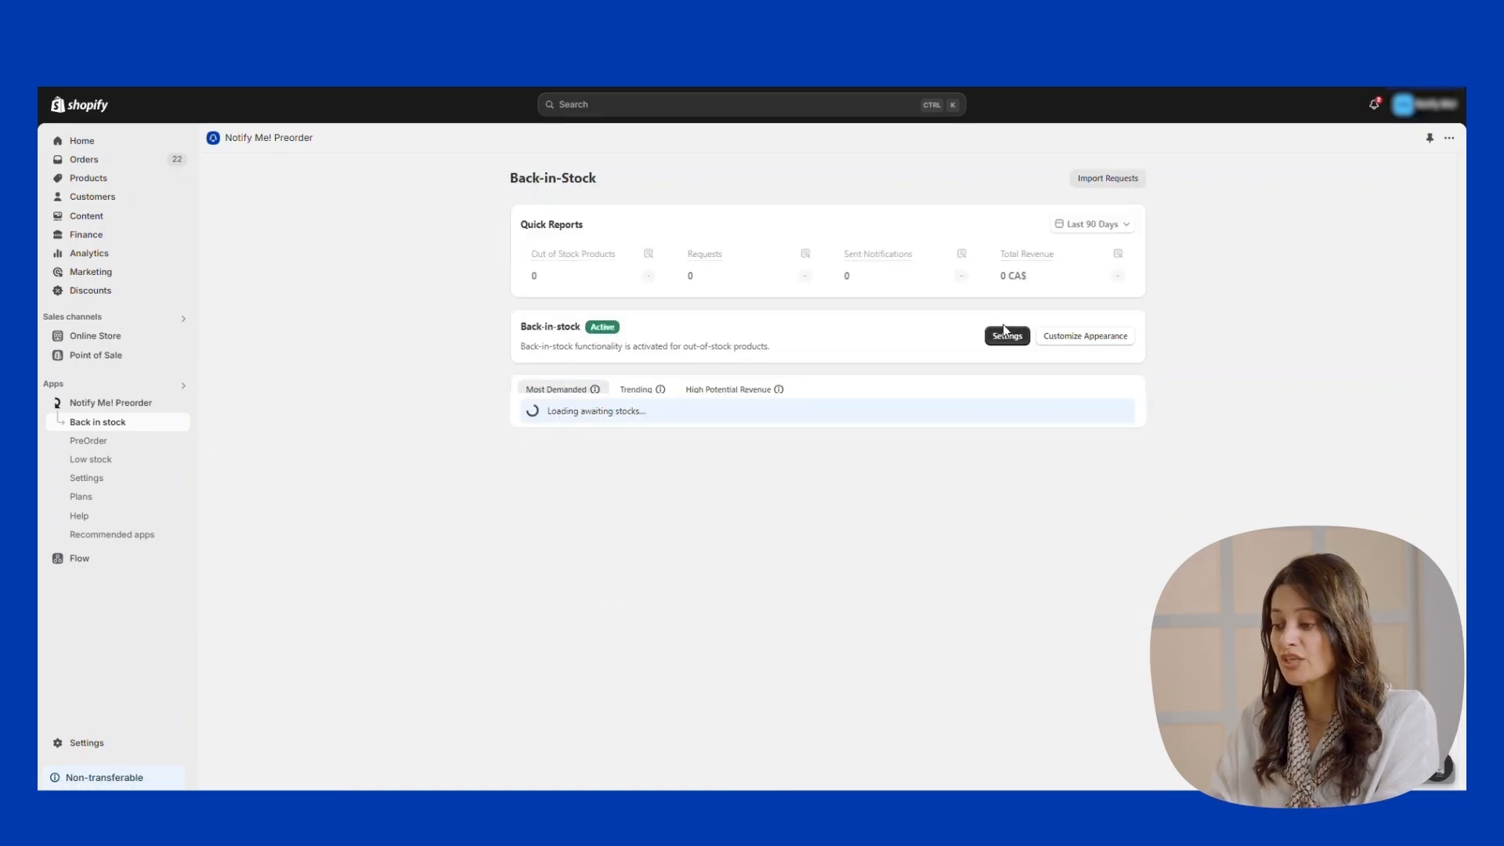
{"action": "left_click", "coordinate": [1005, 334]}
{"action": "left_click", "coordinate": [1062, 220]}
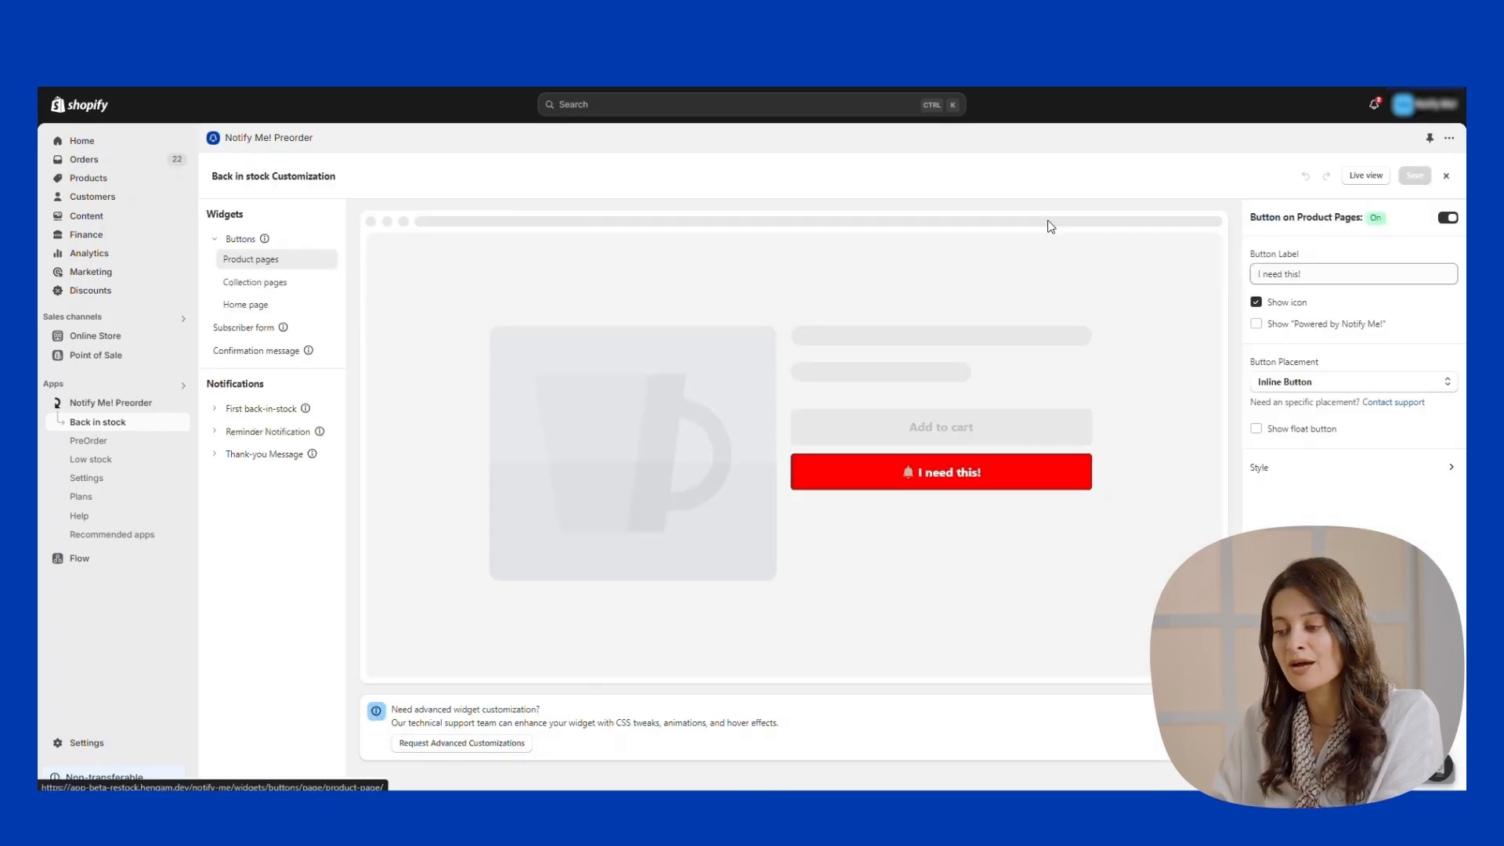
{"action": "left_click", "coordinate": [278, 412]}
{"action": "left_click", "coordinate": [249, 472]}
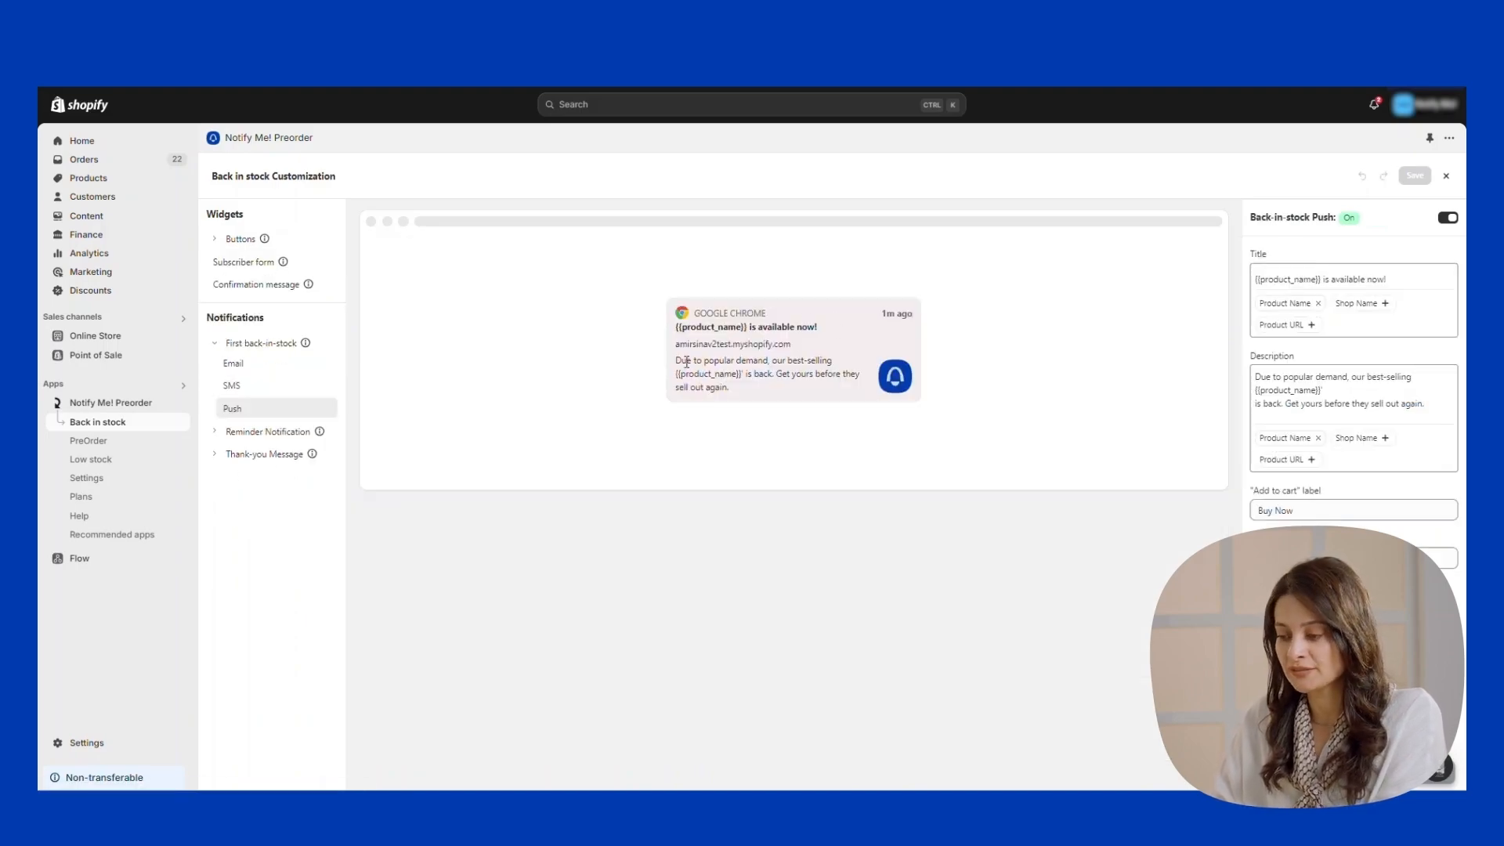
{"action": "left_click", "coordinate": [1377, 389]}
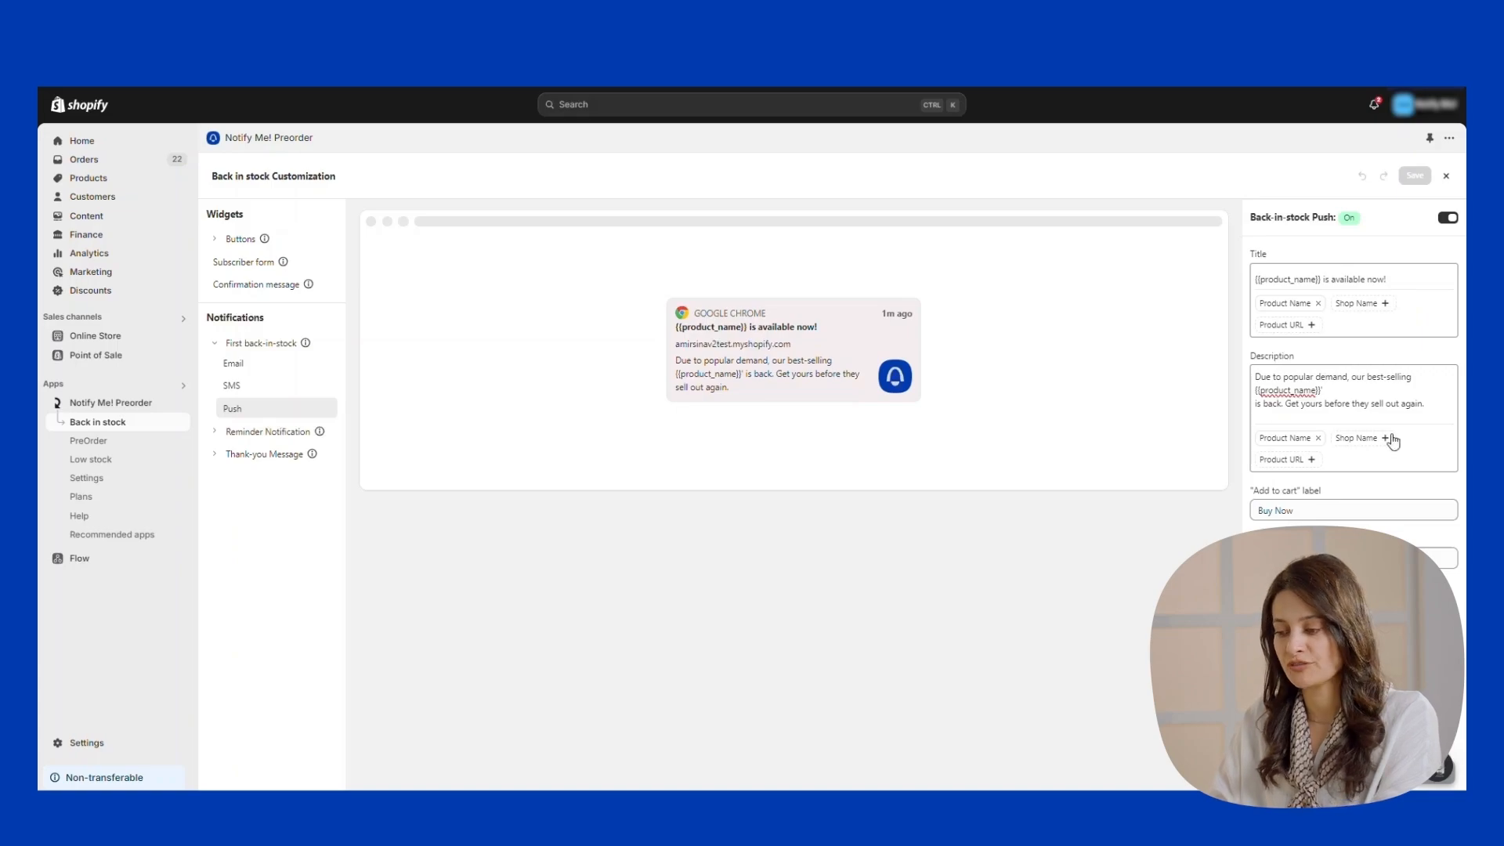
{"action": "left_click", "coordinate": [1314, 508]}
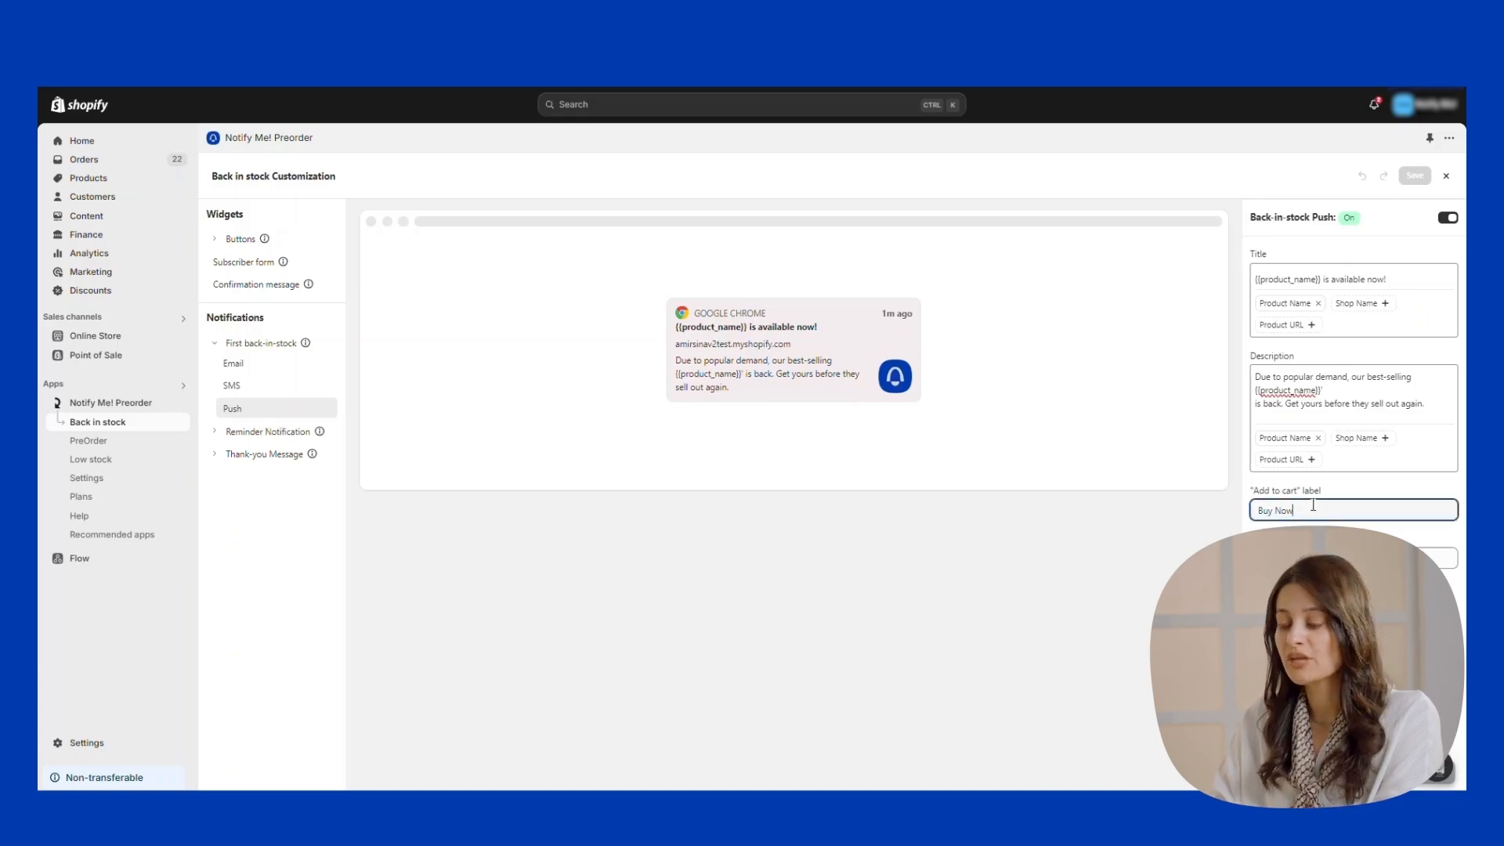
{"action": "type", "text": "!"}
{"action": "left_click", "coordinate": [1415, 176]}
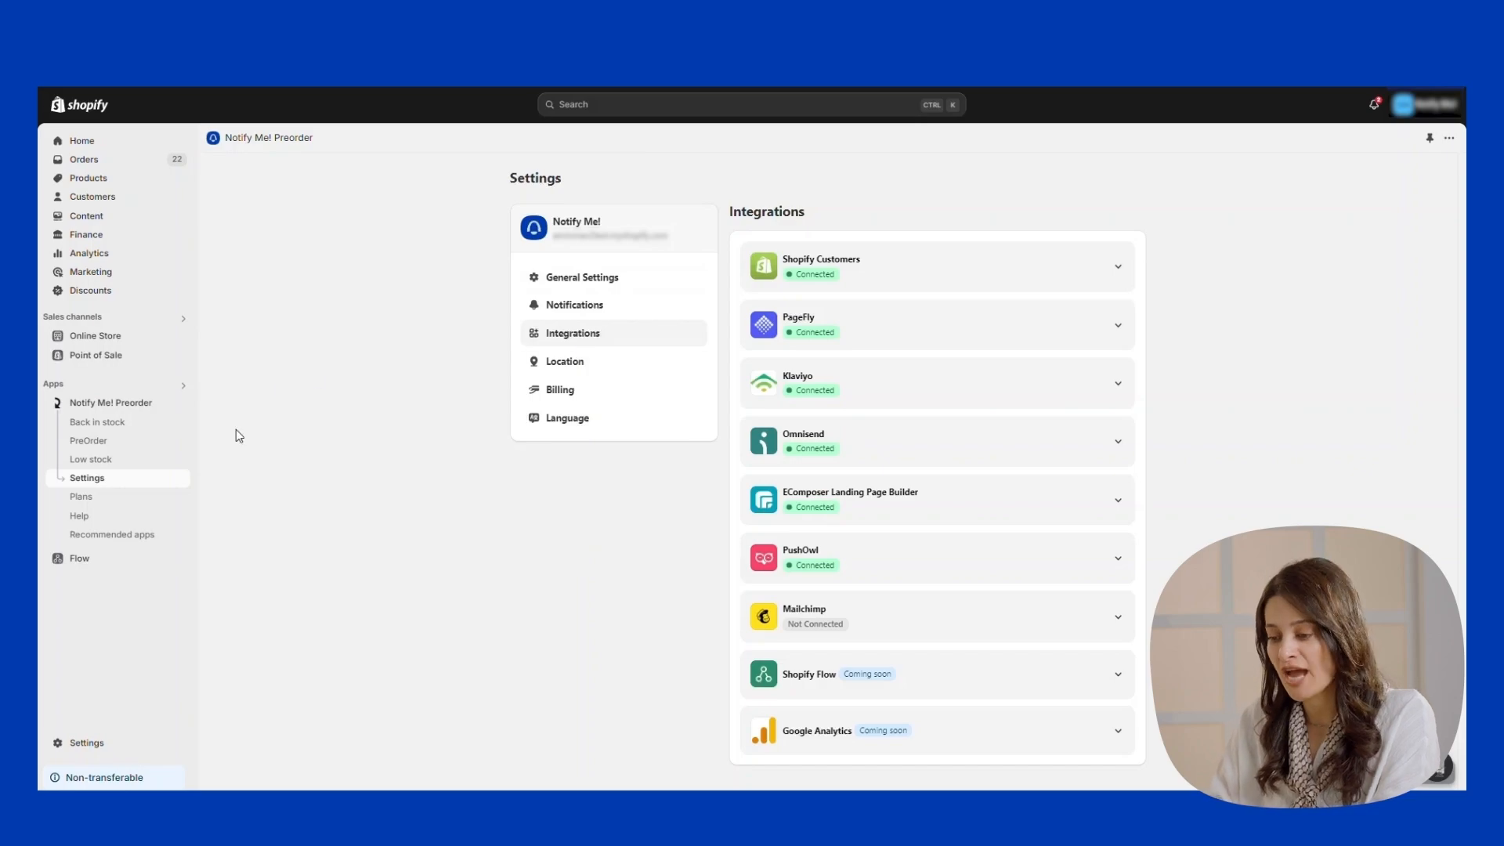
Expand Mailchimp under Settings > Integrations and start connecting it.
{"action": "left_click", "coordinate": [98, 486]}
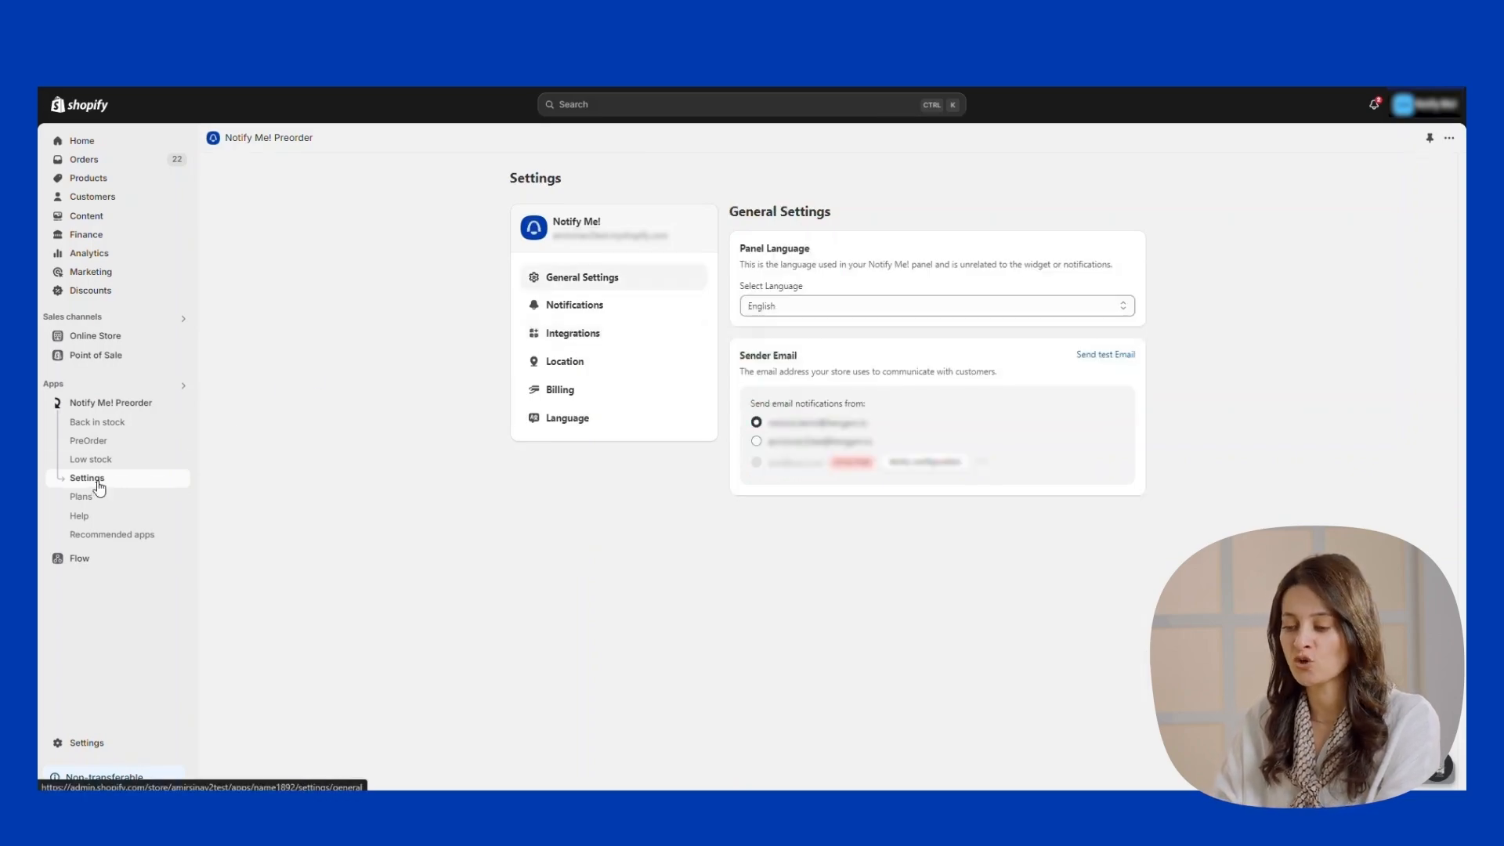
{"action": "left_click", "coordinate": [576, 335]}
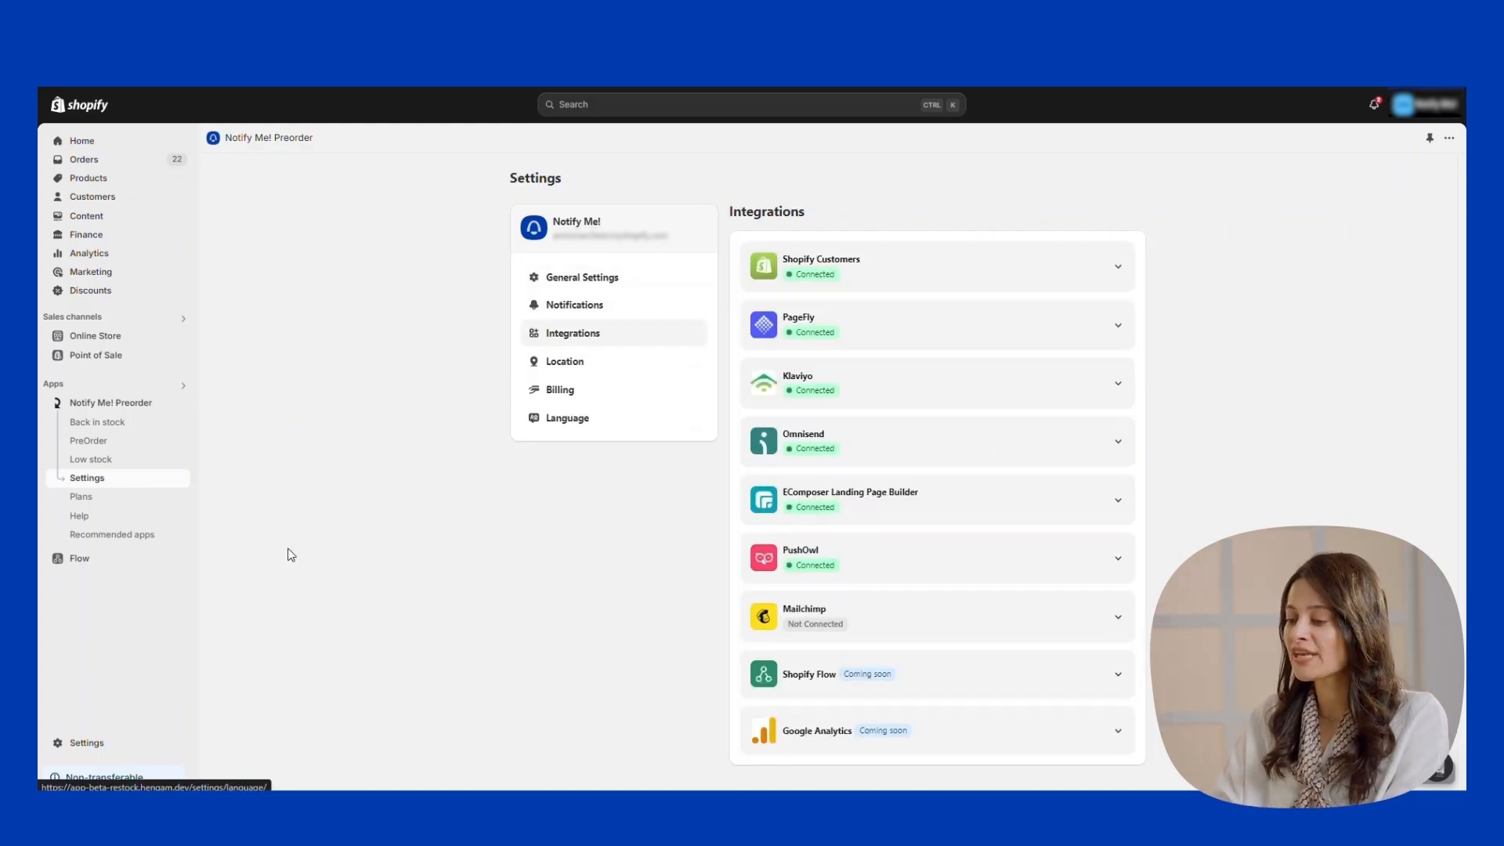
{"action": "left_click", "coordinate": [1120, 620]}
{"action": "scroll", "coordinate": [1081, 607], "scroll_direction": "down", "scroll_amount": 1}
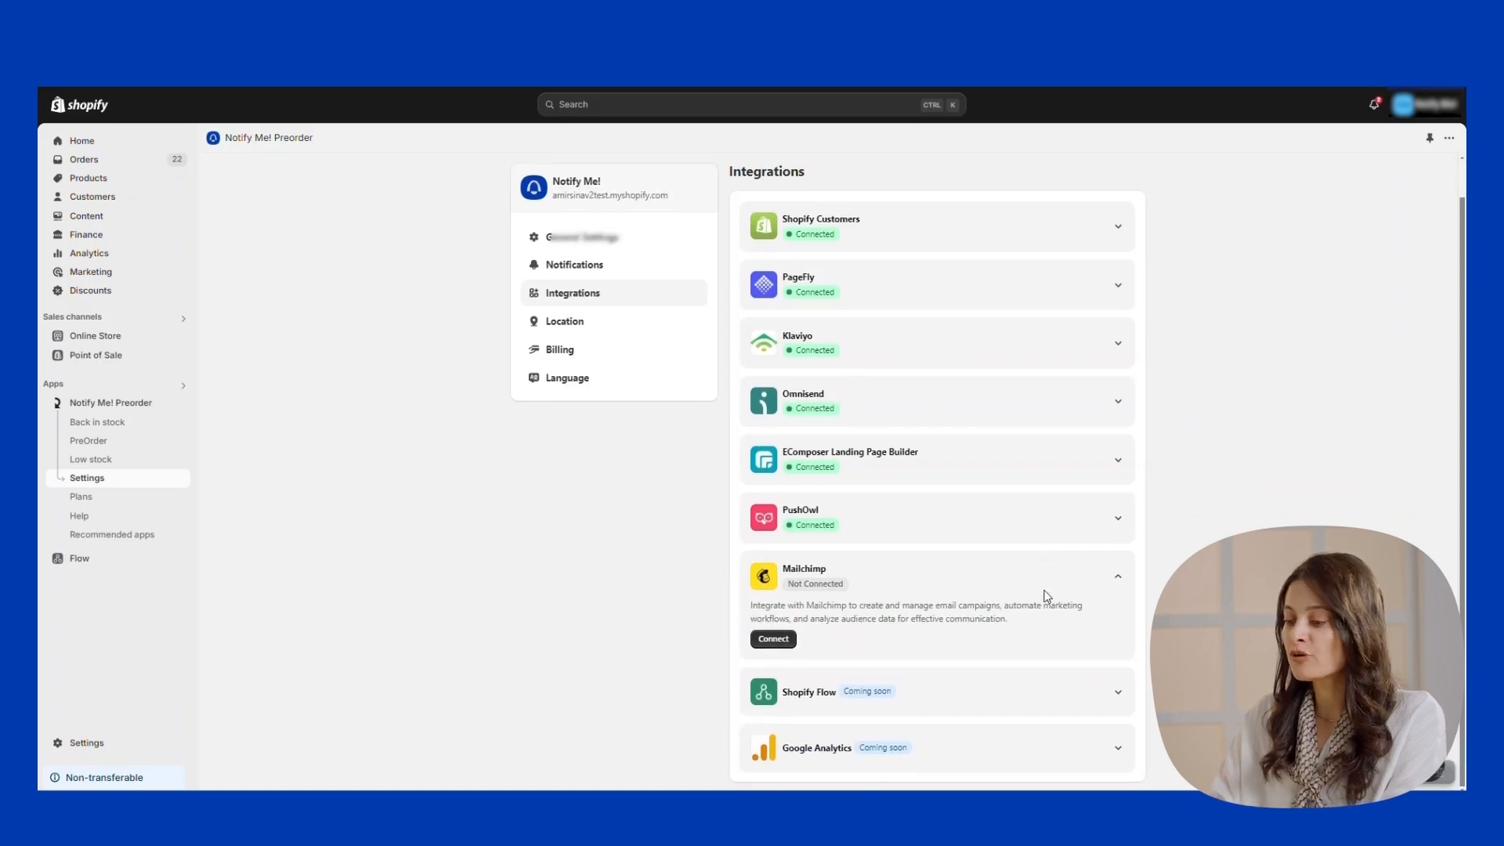
{"action": "left_click", "coordinate": [773, 639]}
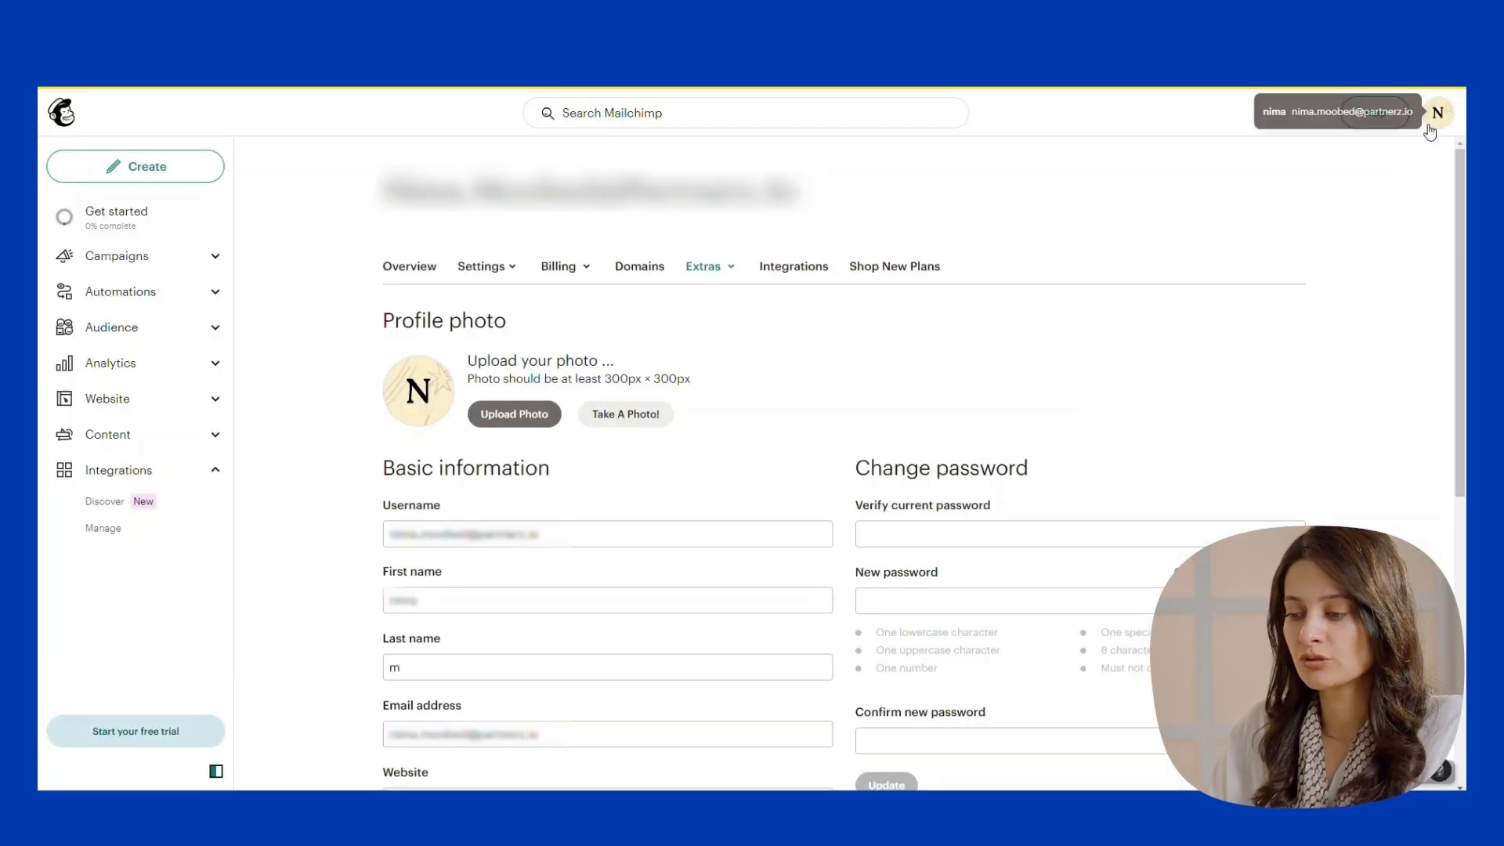
Generate a Mailchimp API key named 'notify me' under Extras > API keys and copy it.
{"action": "left_click", "coordinate": [1438, 112]}
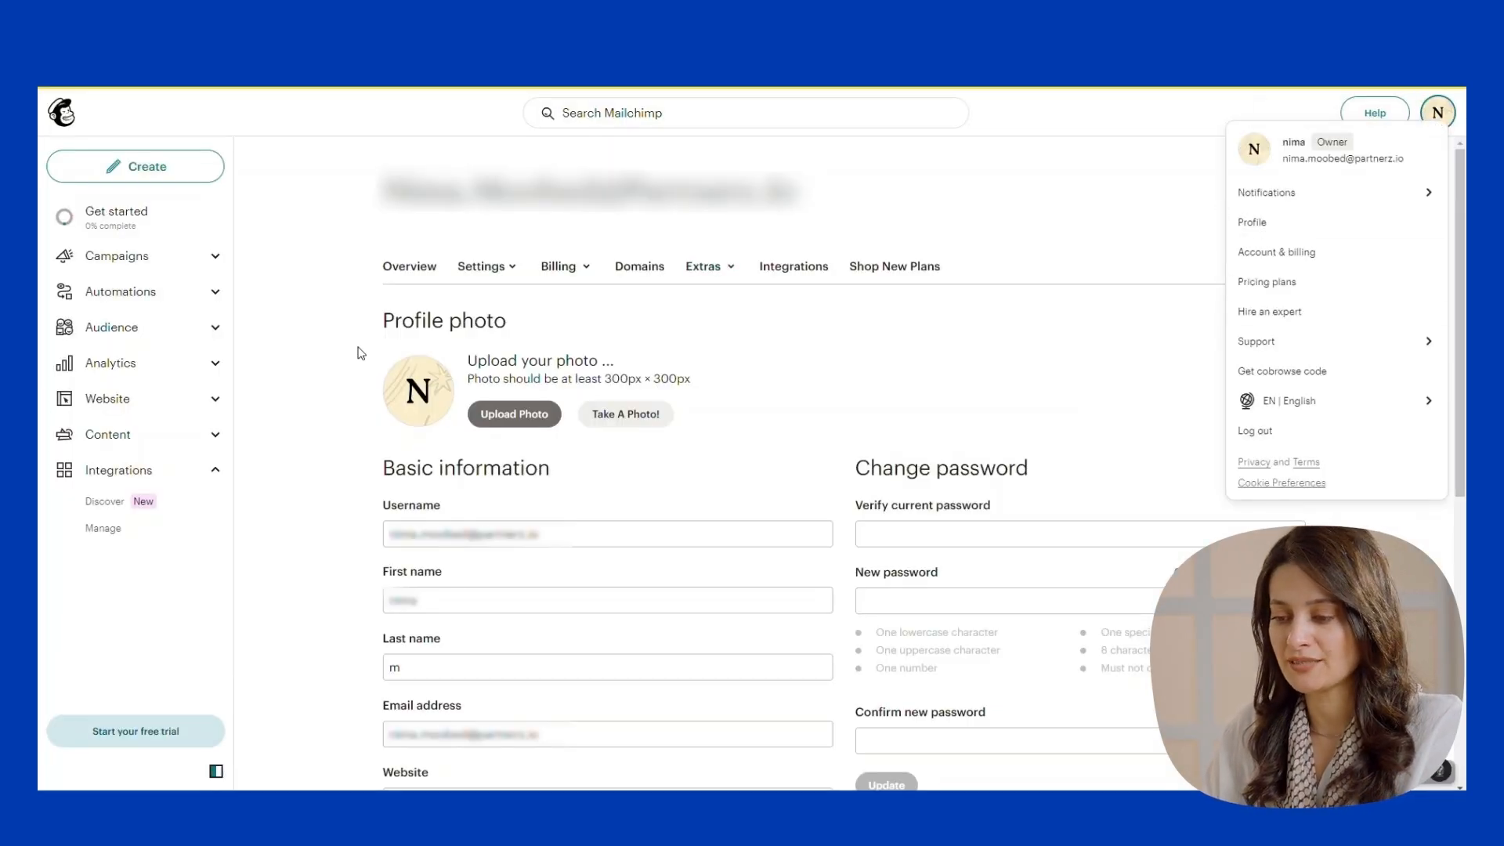
{"action": "left_click", "coordinate": [1252, 225]}
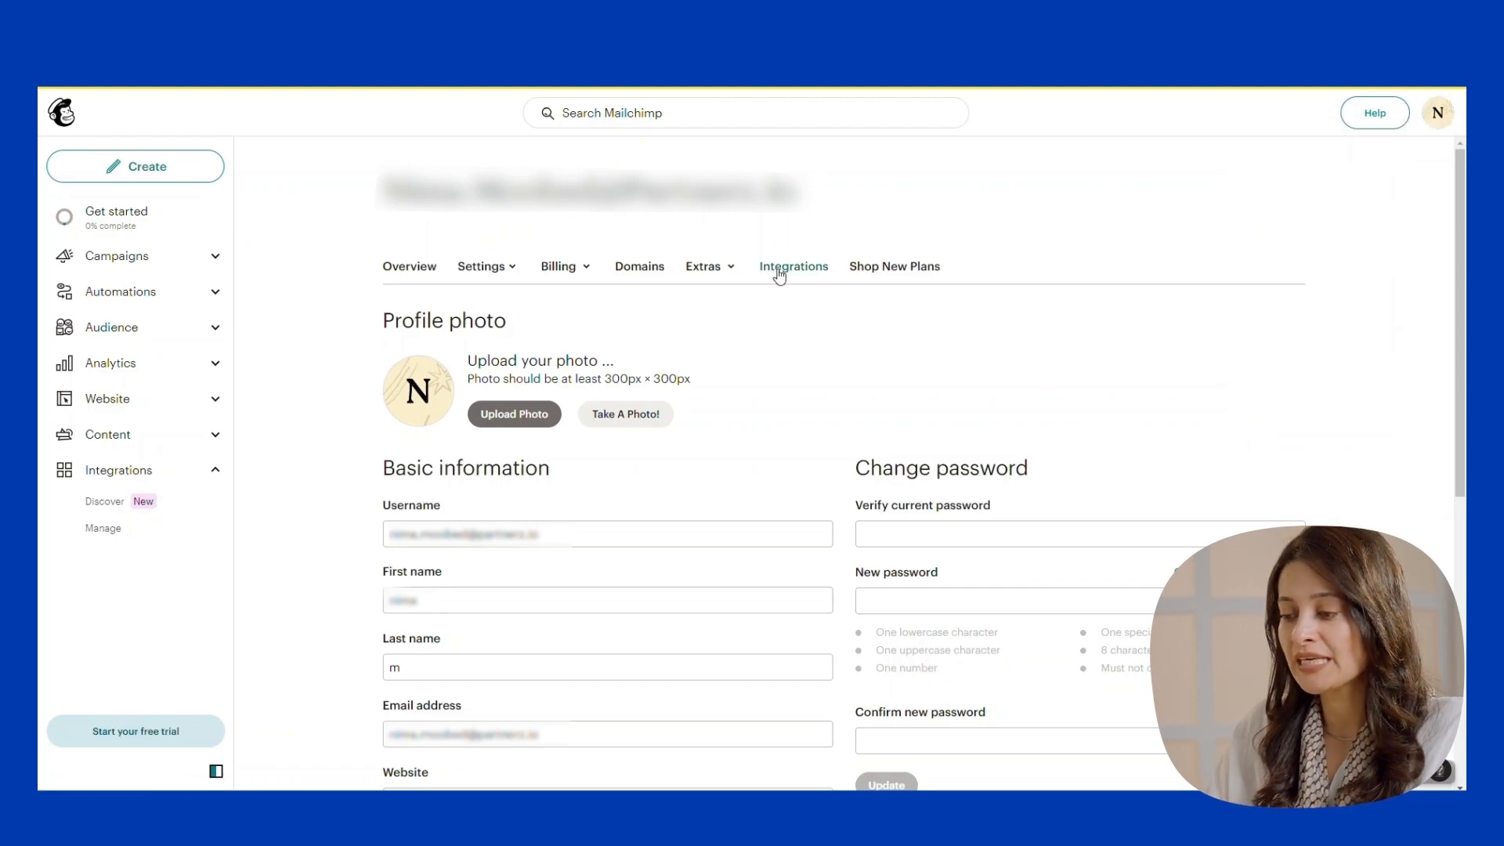
{"action": "left_click", "coordinate": [706, 267]}
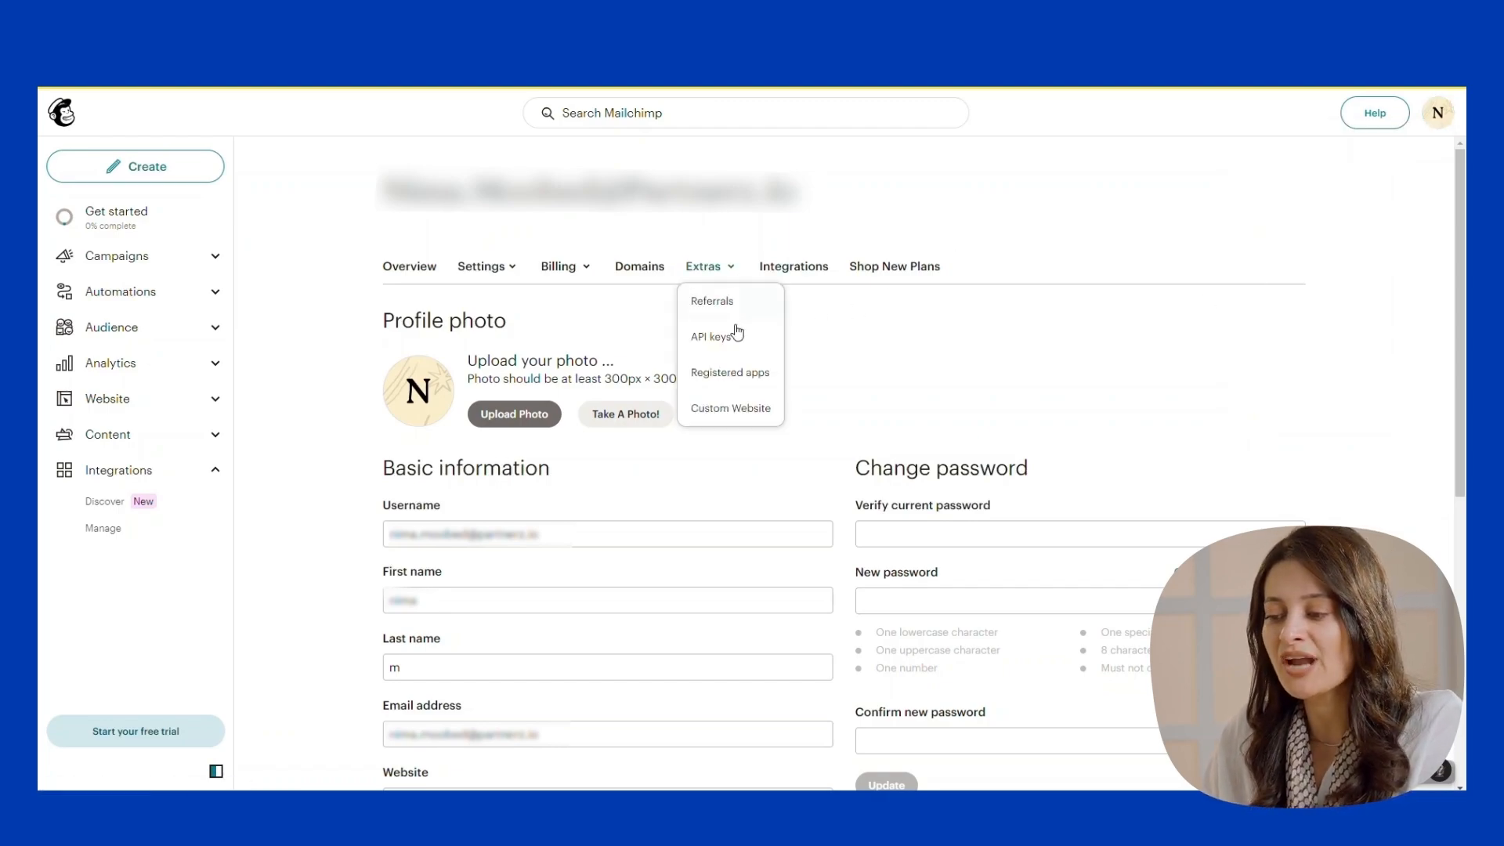
{"action": "left_click", "coordinate": [709, 346]}
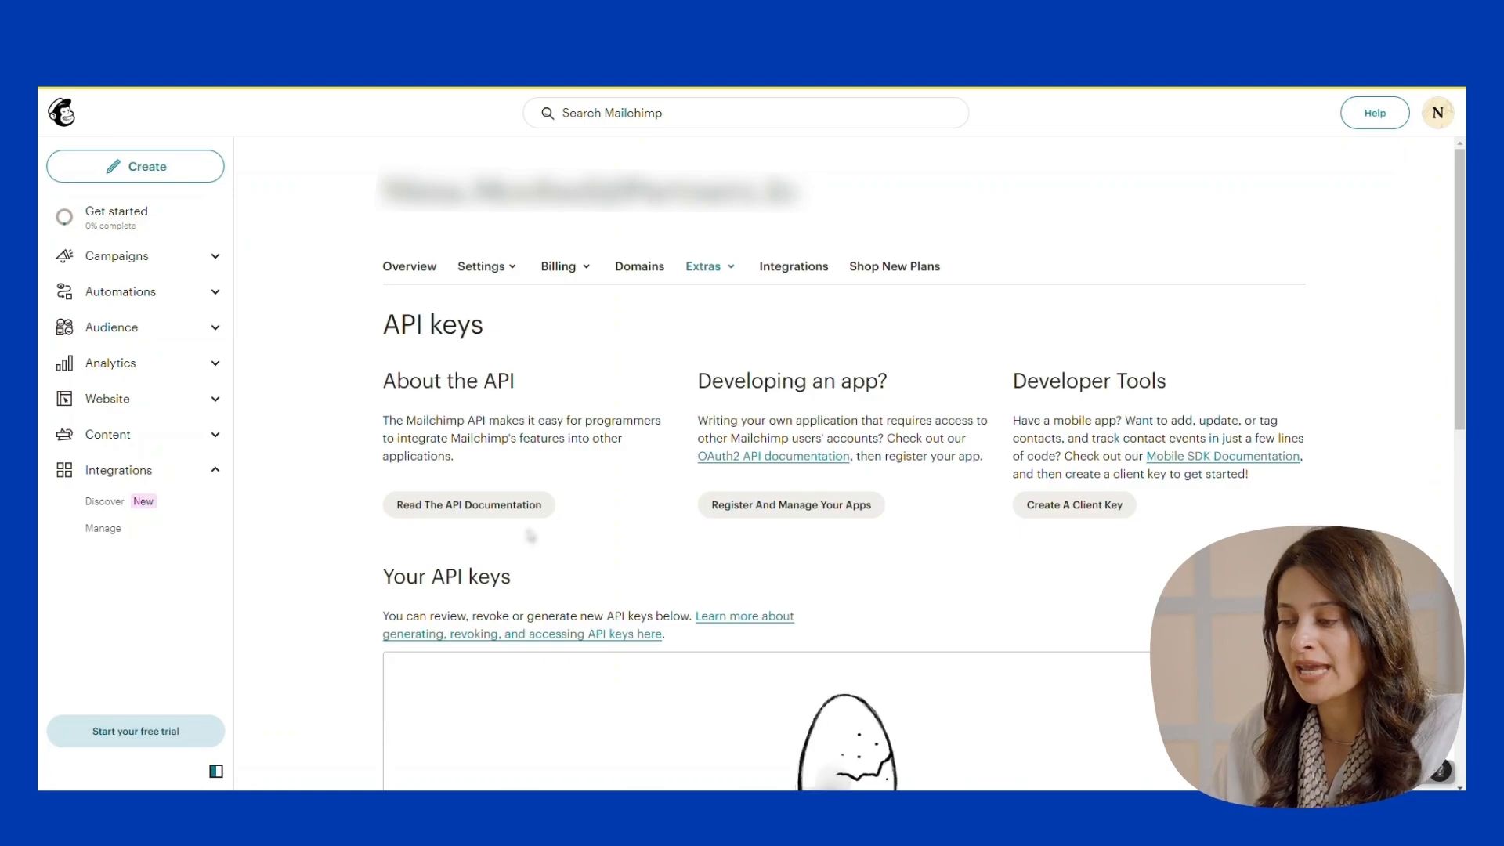
{"action": "scroll", "coordinate": [846, 415], "scroll_direction": "down", "scroll_amount": 5}
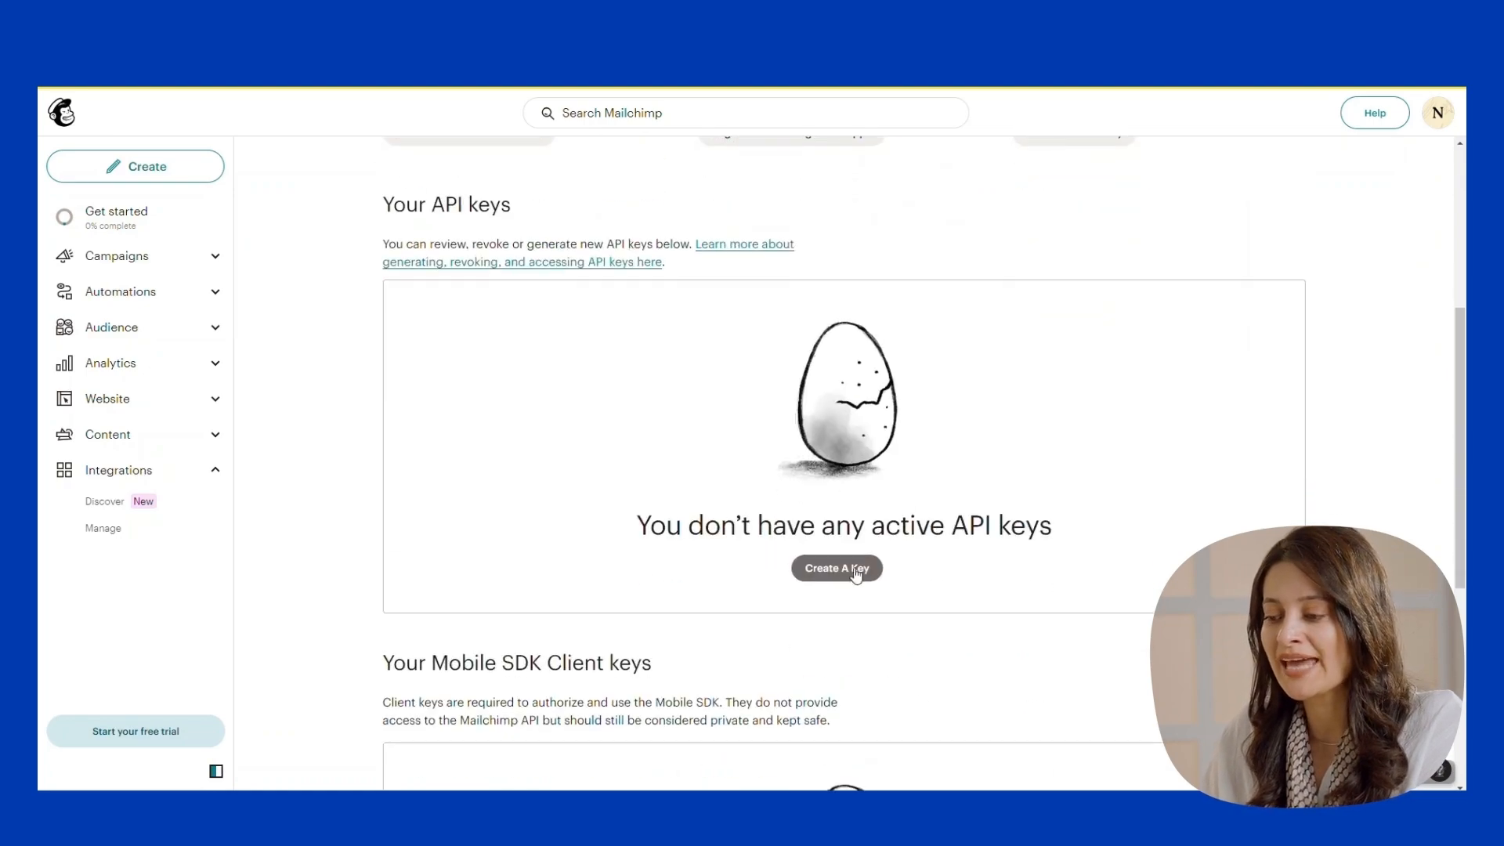
{"action": "left_click", "coordinate": [845, 565]}
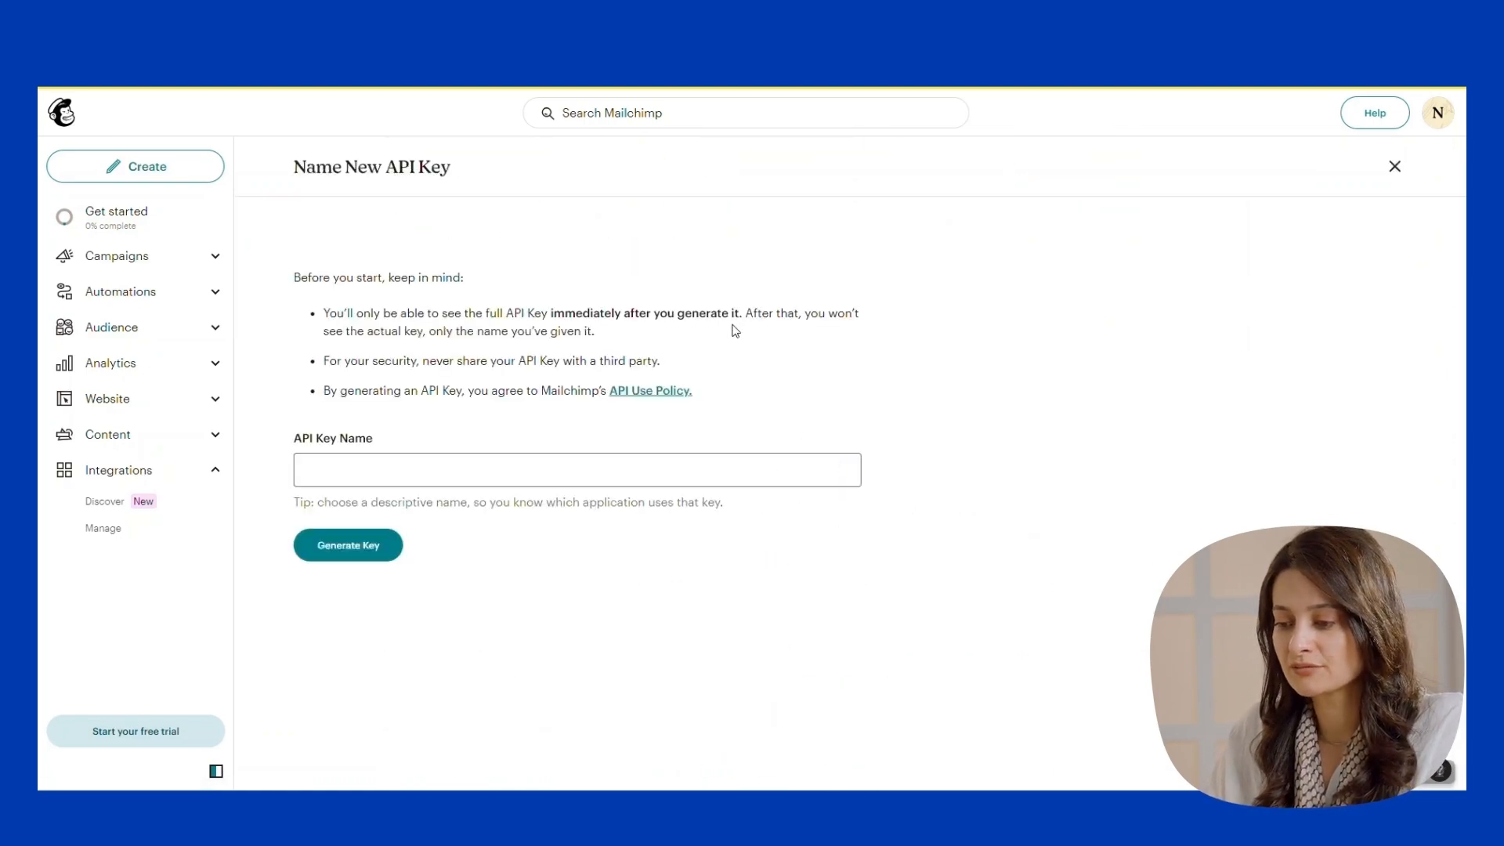
{"action": "left_click", "coordinate": [373, 479]}
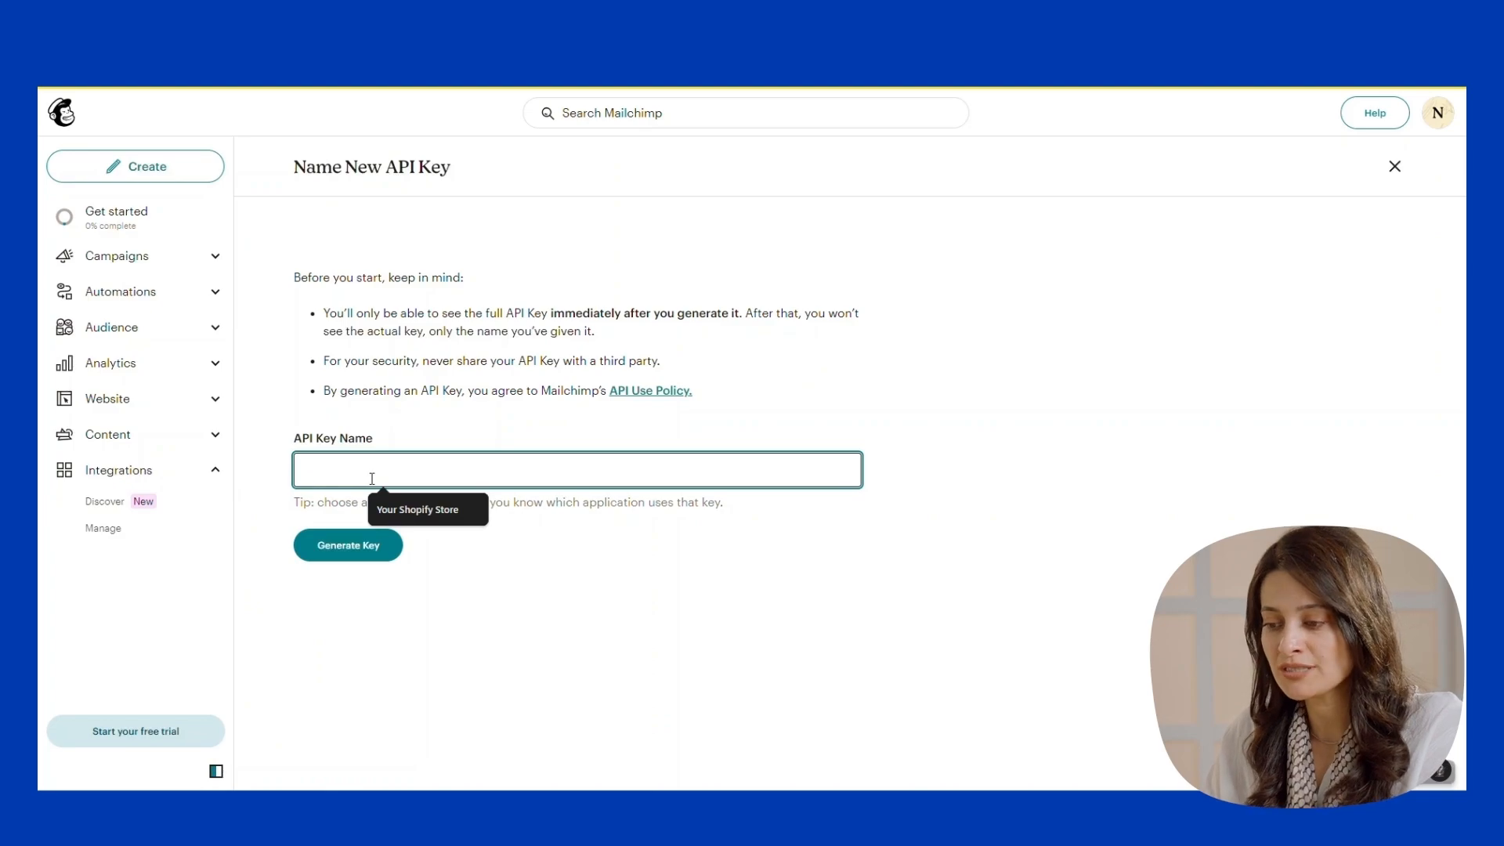
{"action": "type", "text": "notify me"}
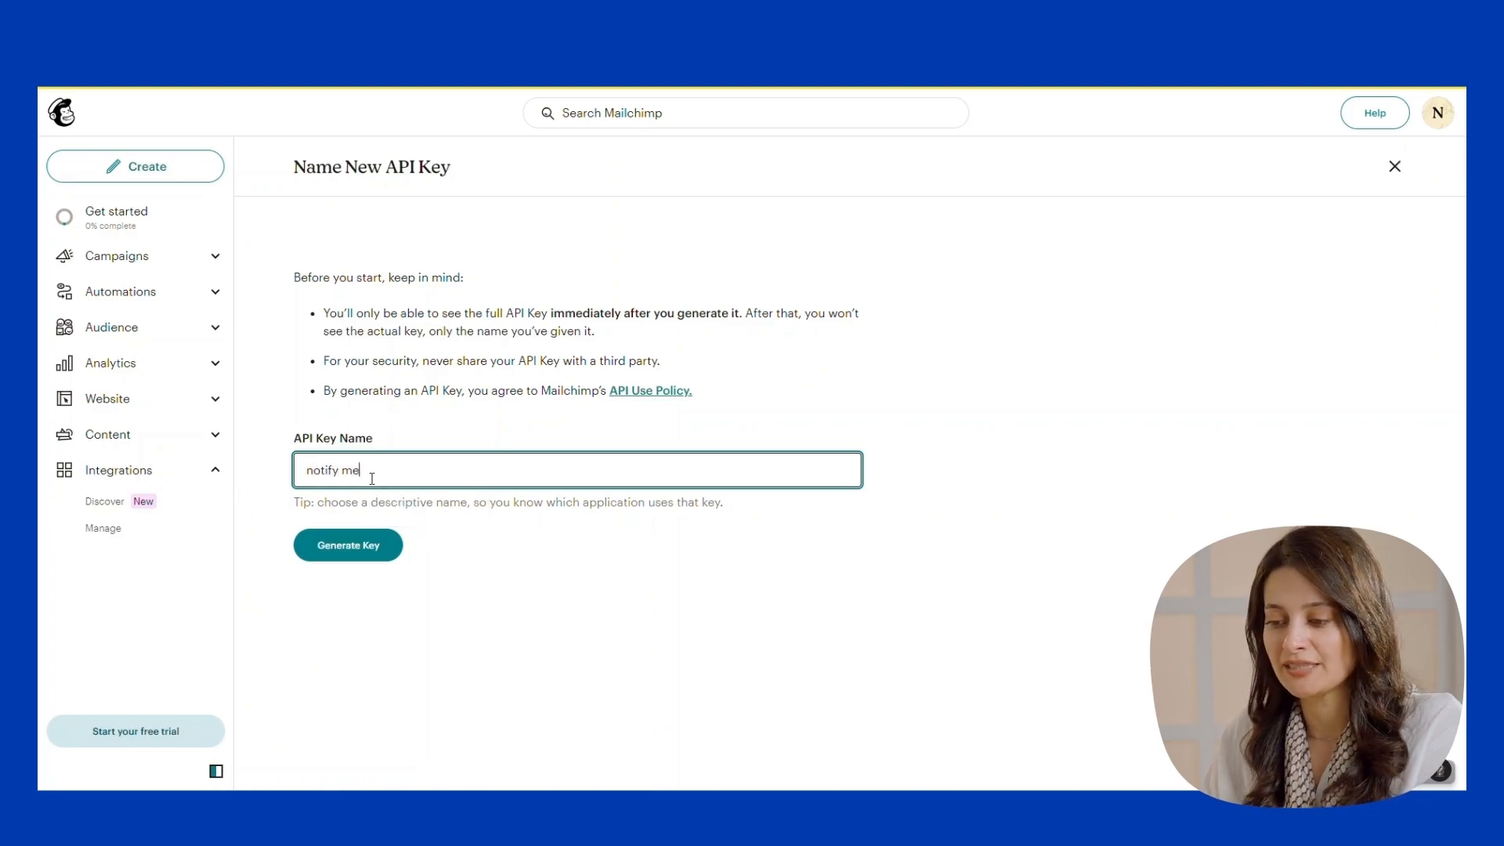
{"action": "type", "text": "a"}
{"action": "left_click", "coordinate": [369, 549]}
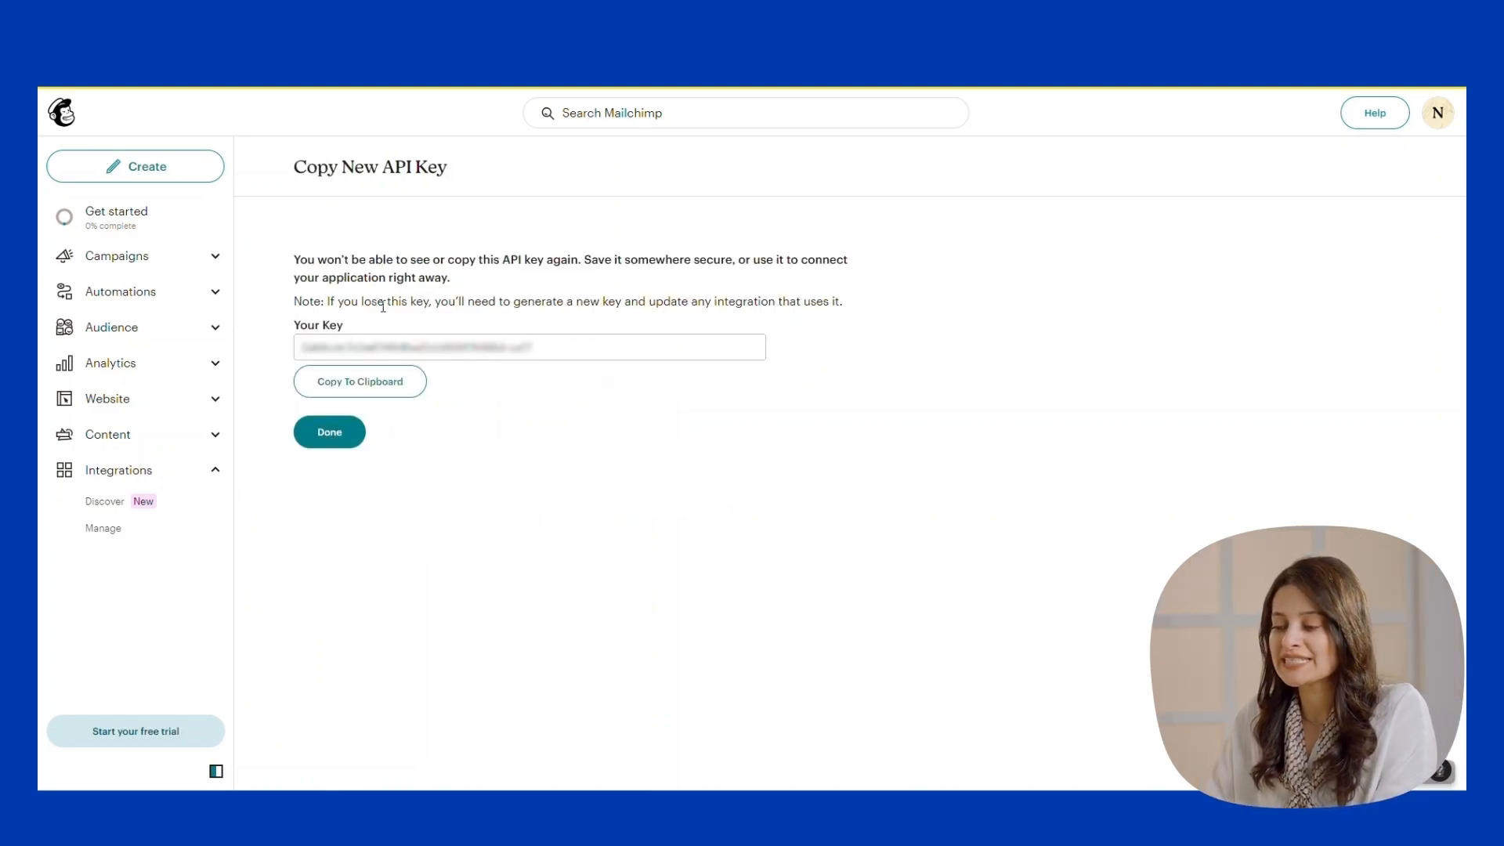
{"action": "left_click", "coordinate": [394, 388]}
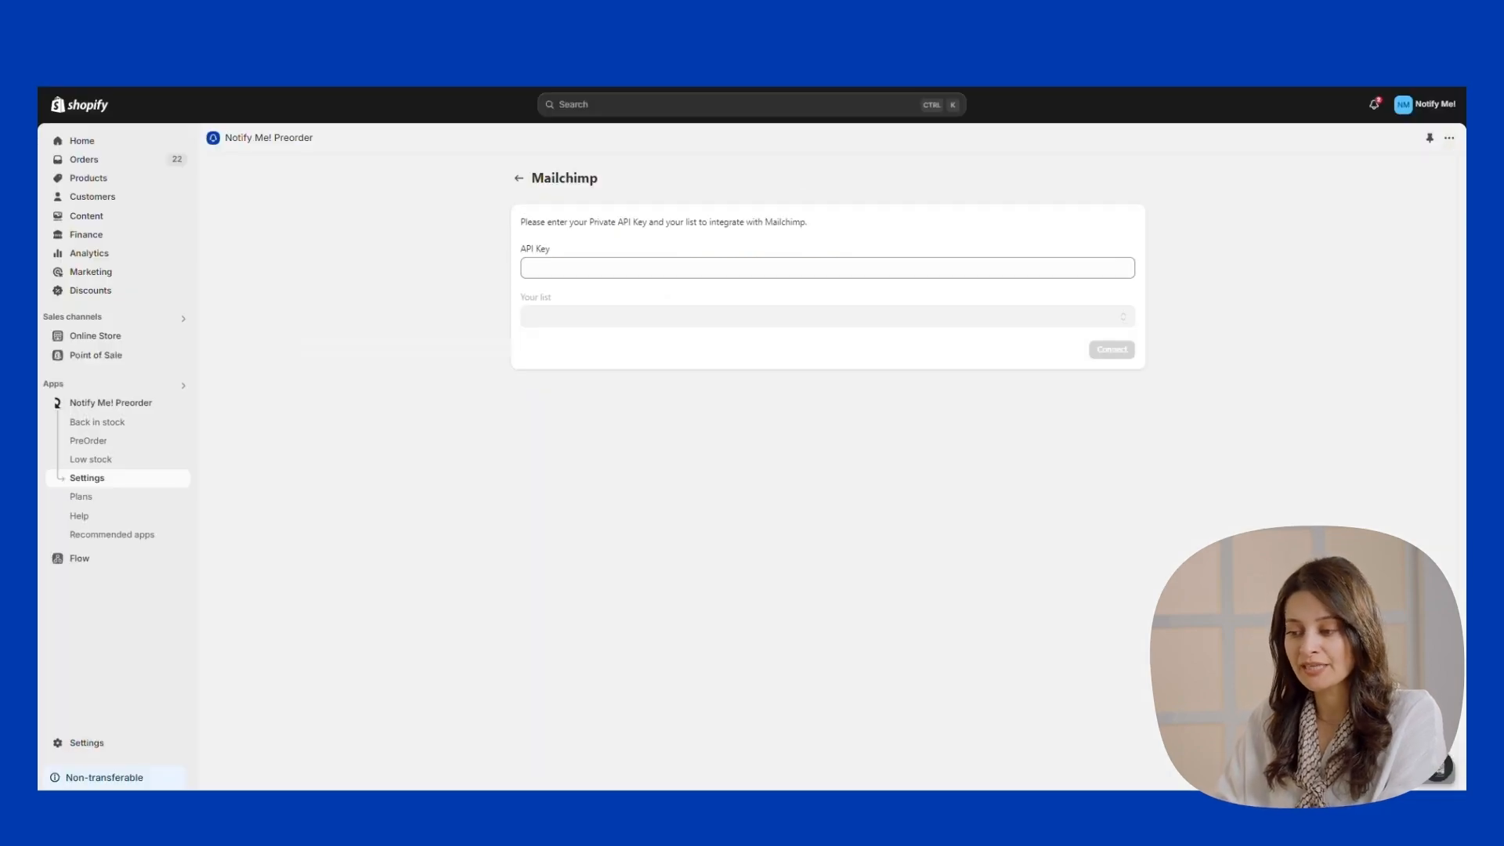
Paste the Mailchimp key into Notify Me!'s API Key field and connect to load lists.
{"action": "left_click", "coordinate": [725, 268]}
{"action": "key", "text": "ctrl+v"}
{"action": "left_click", "coordinate": [1111, 350]}
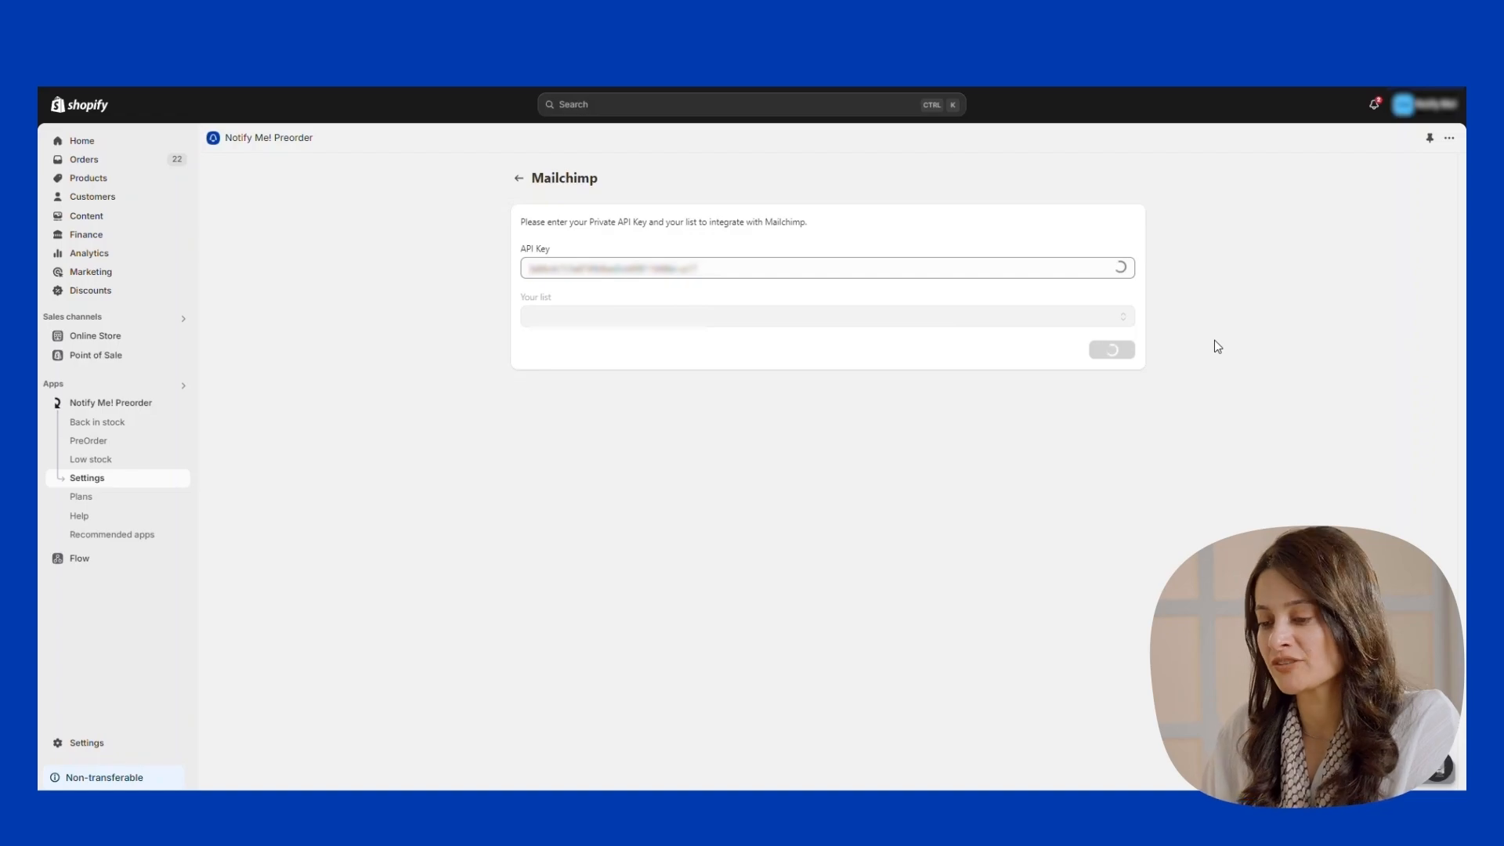
Pick the Mailchimp audience list to sync and complete the connection.
{"action": "left_click", "coordinate": [1045, 317]}
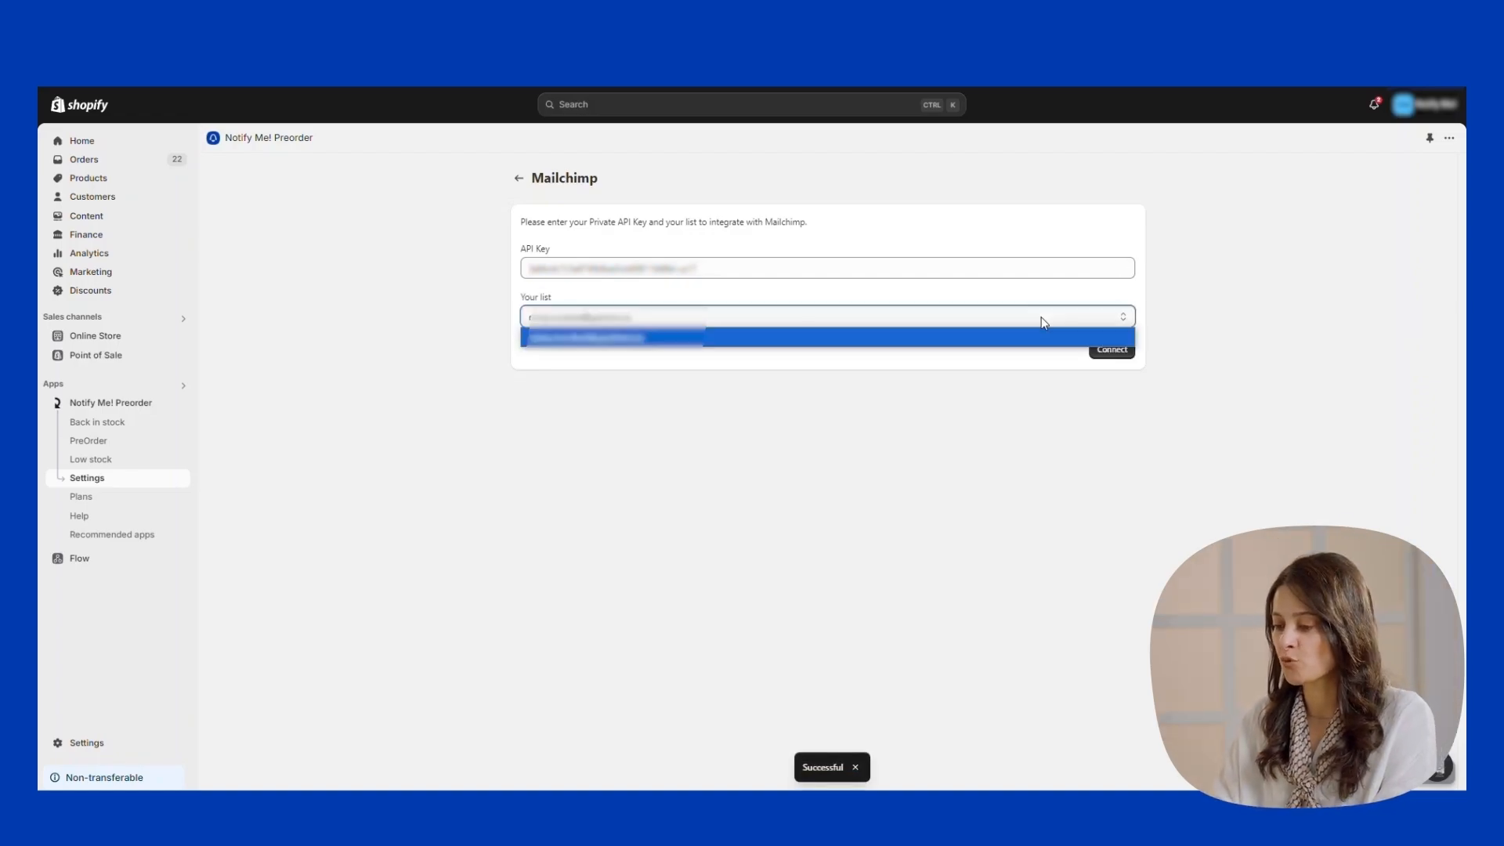
{"action": "left_click", "coordinate": [951, 343]}
{"action": "left_click", "coordinate": [1109, 350]}
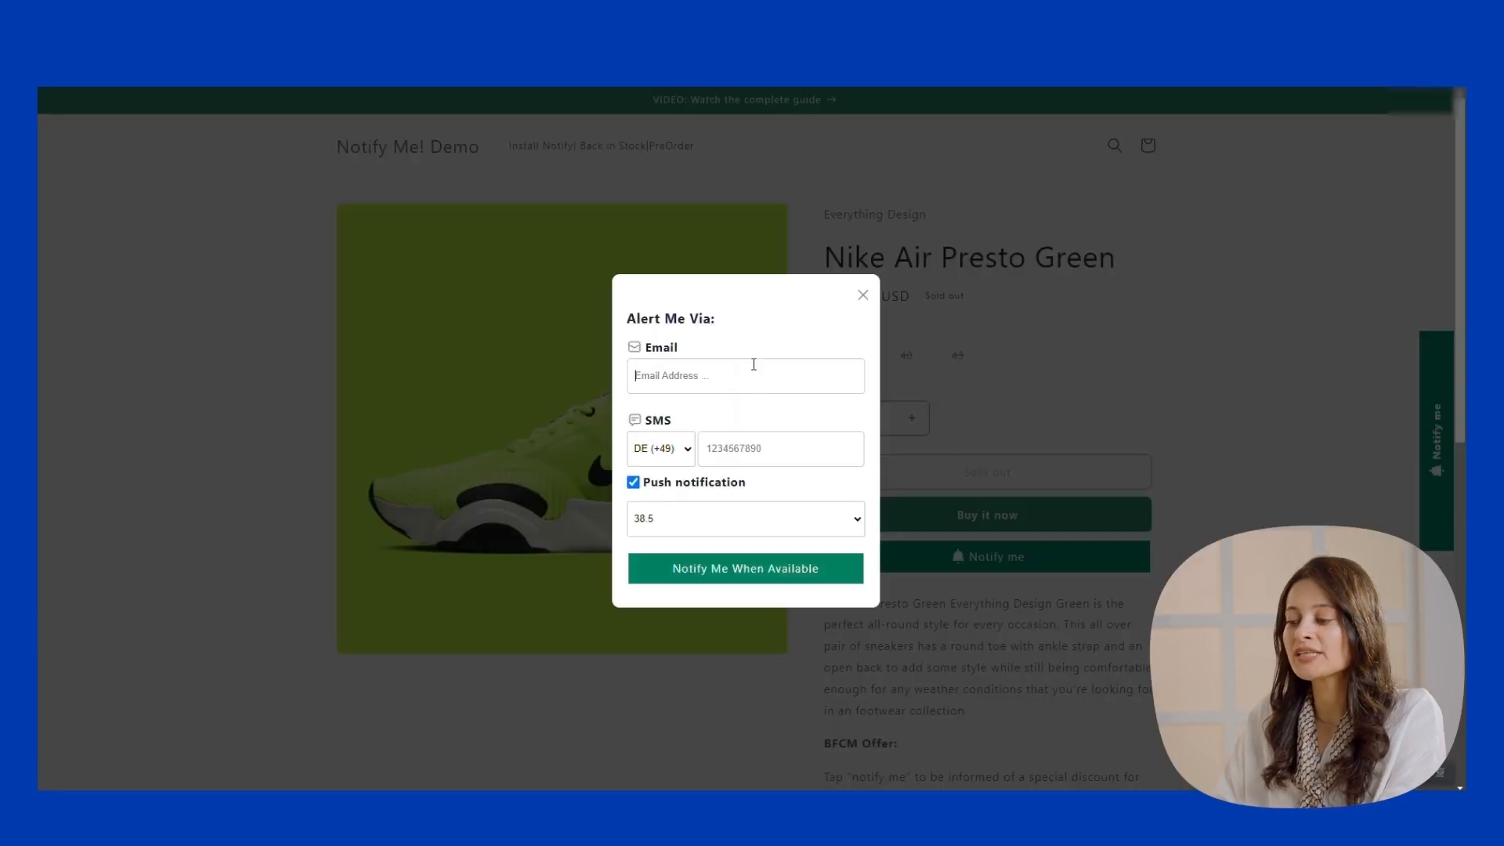
Enter the shopper's email in the Nike Air Presto Green alert form and submit the request.
{"action": "left_click", "coordinate": [749, 369]}
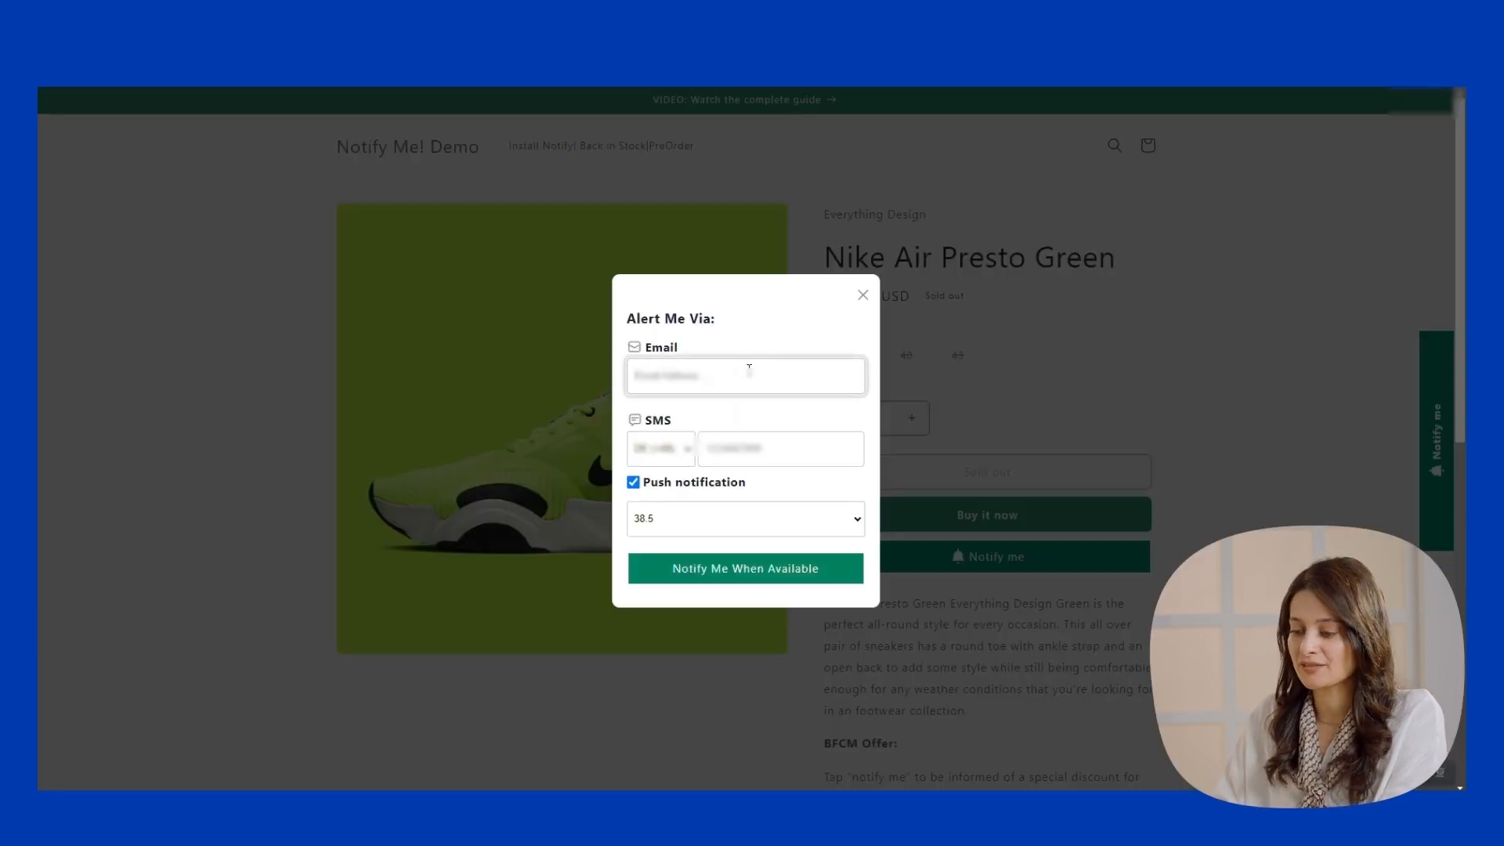
{"action": "type", "text": "al"}
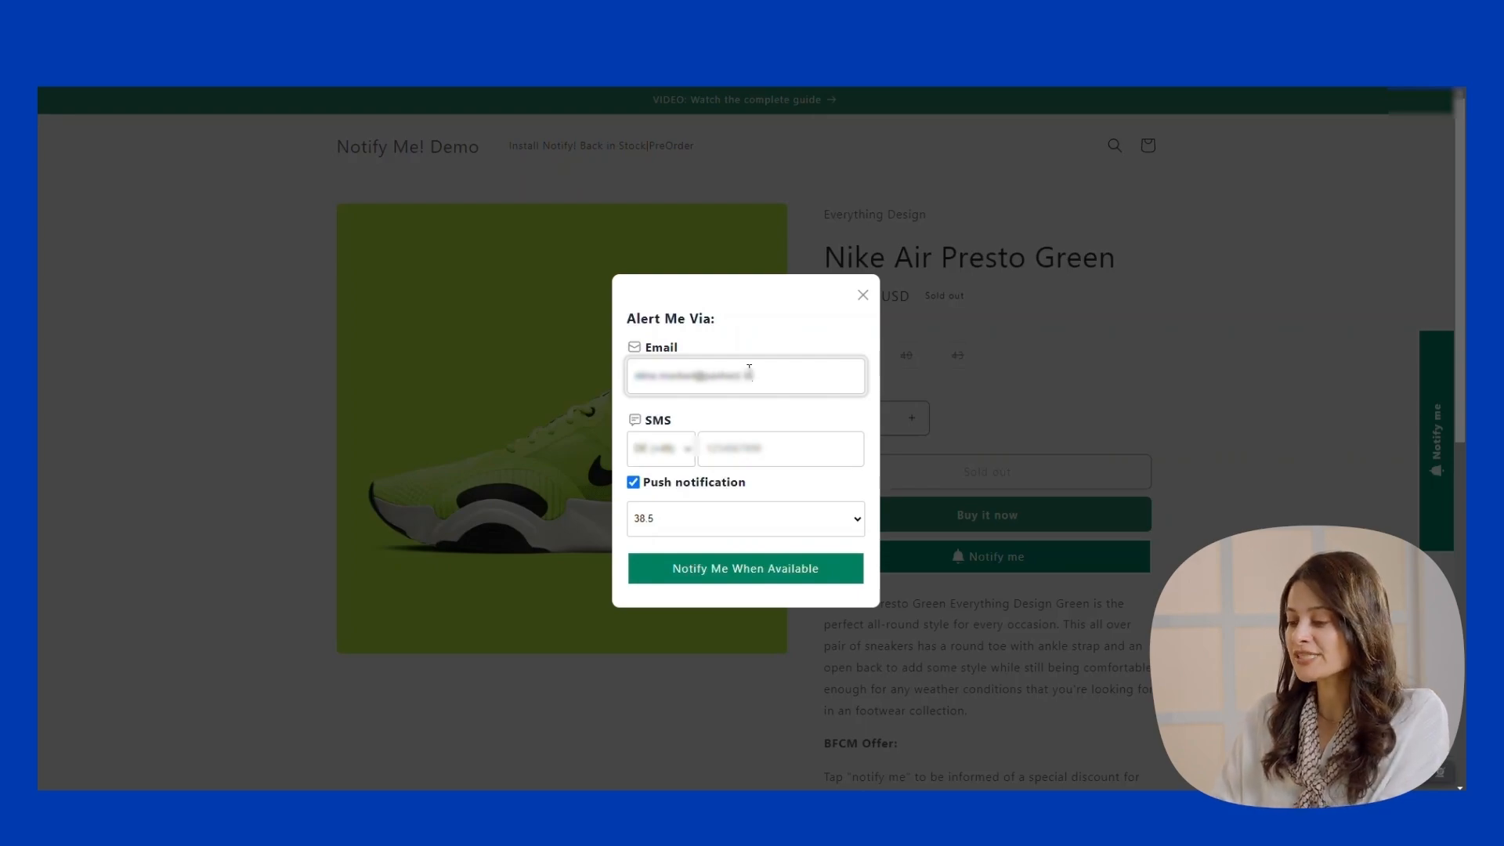
{"action": "left_click", "coordinate": [744, 566]}
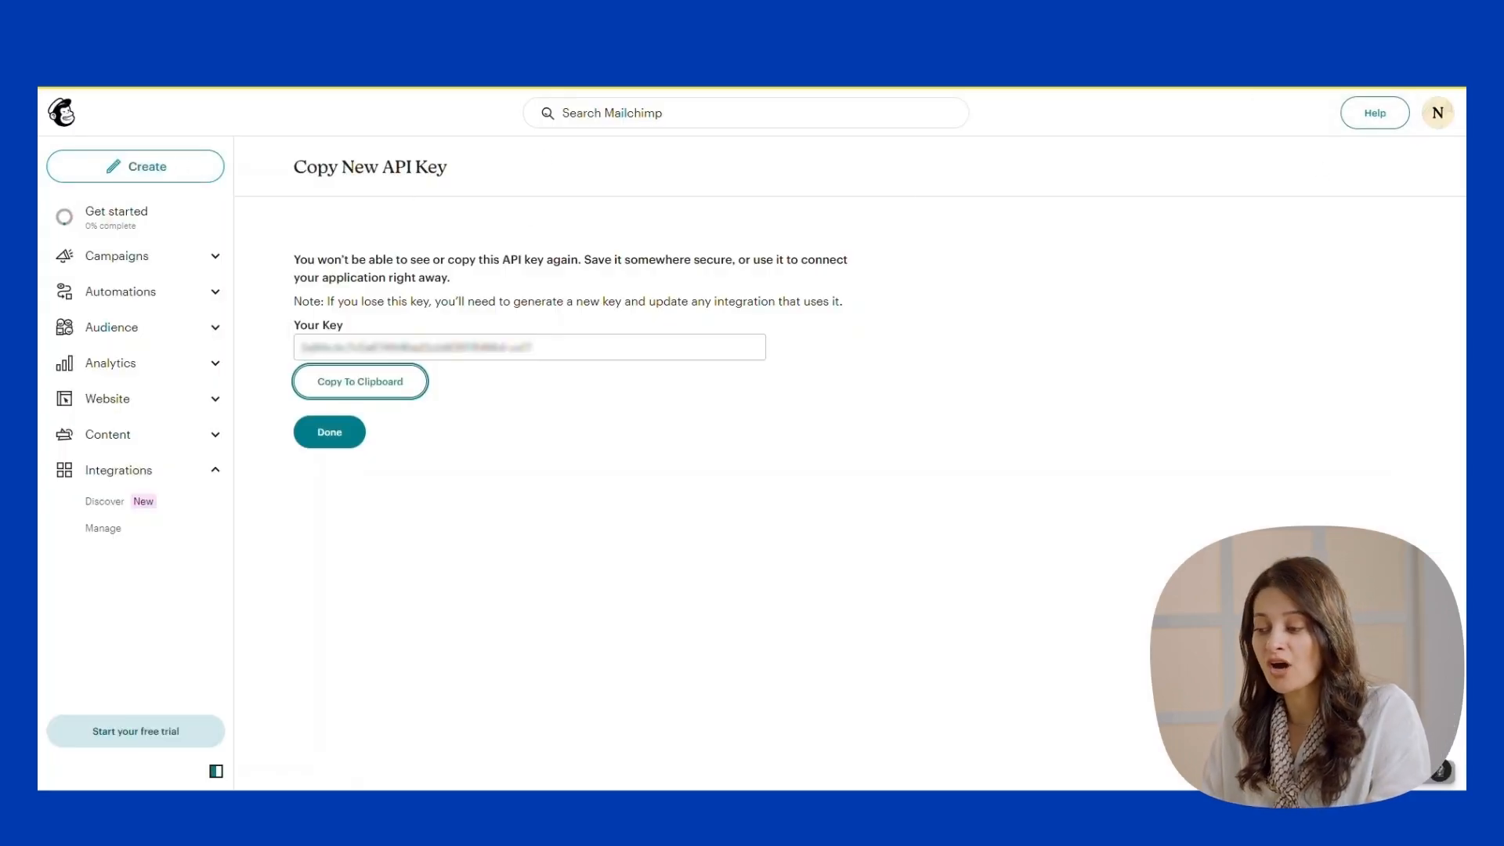
{"action": "left_click", "coordinate": [1437, 112]}
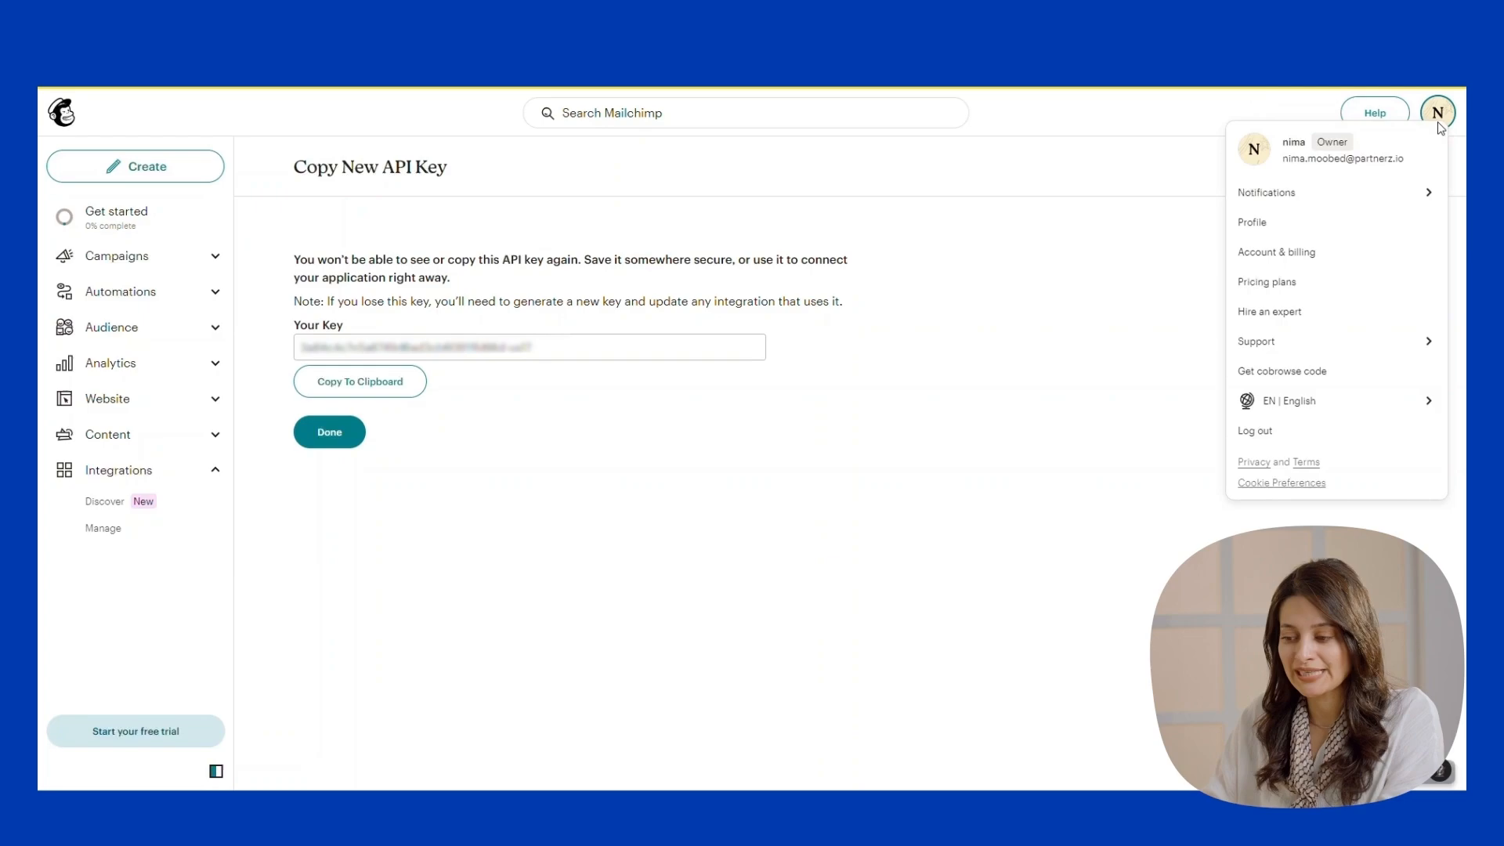
{"action": "left_click", "coordinate": [1296, 223]}
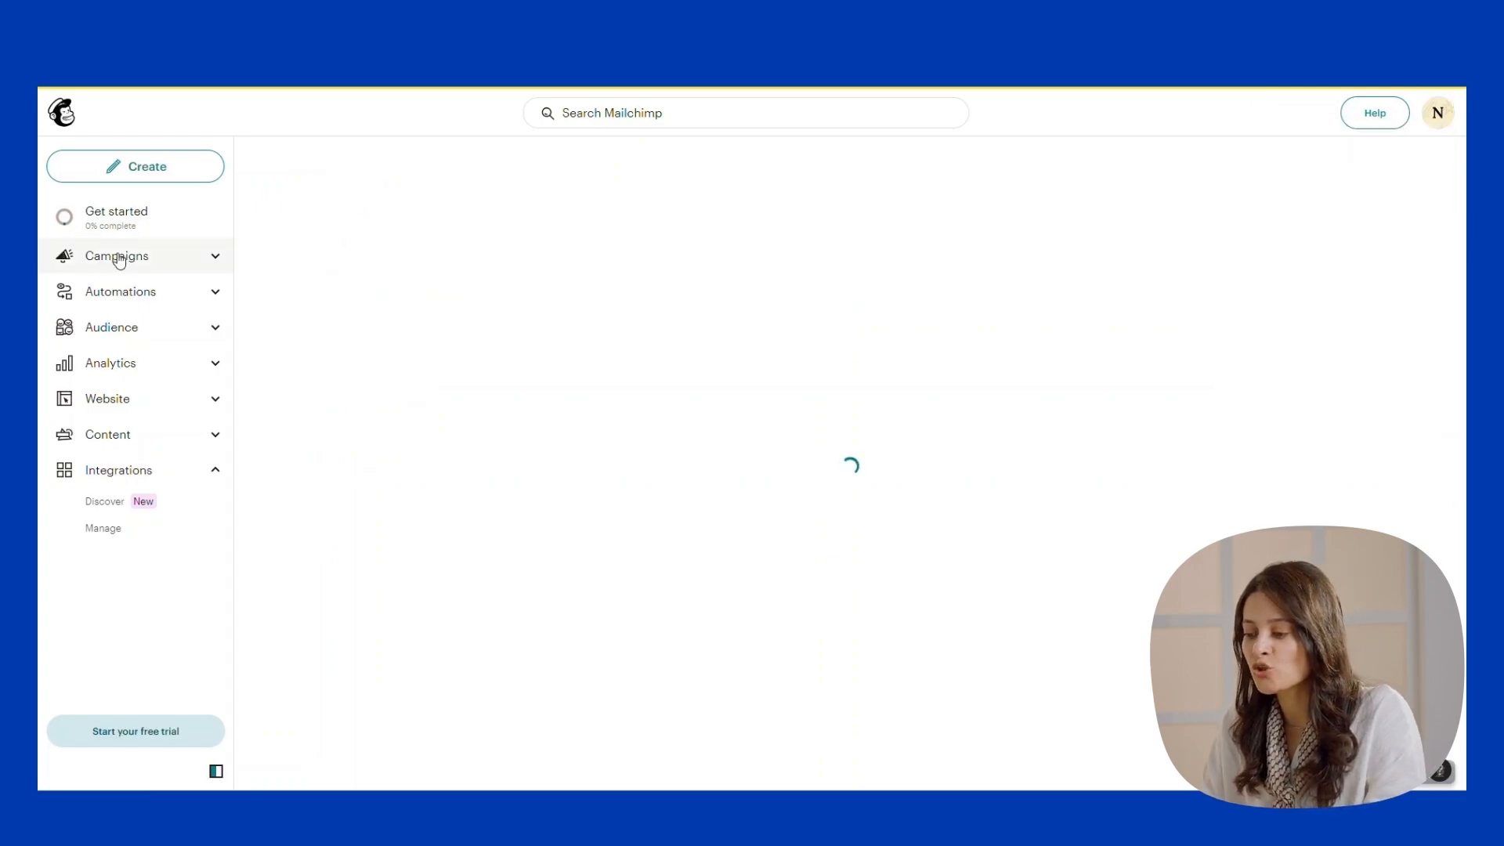
{"action": "left_click", "coordinate": [206, 337]}
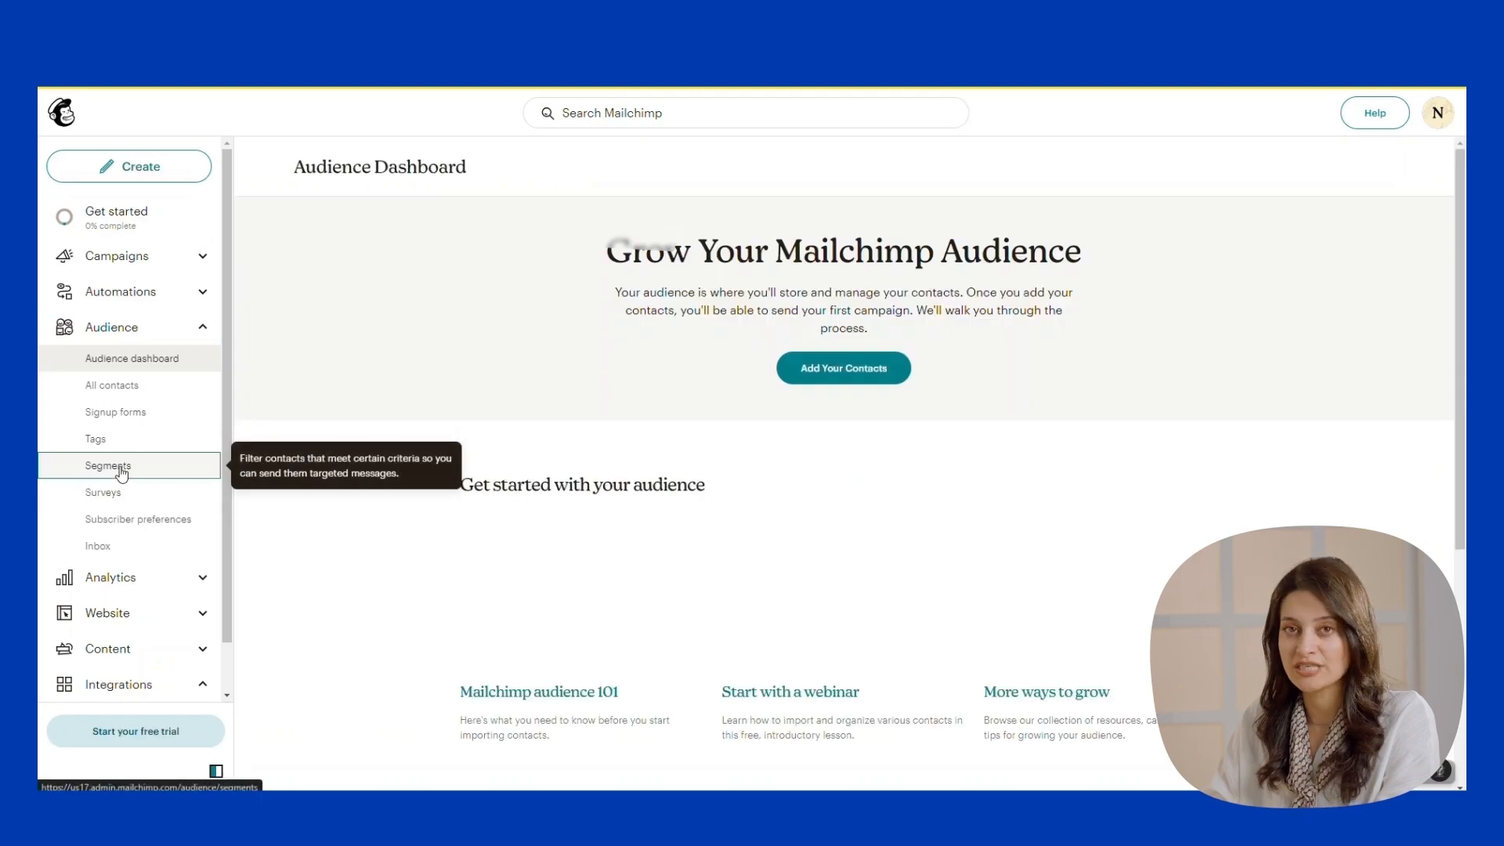
{"action": "left_click", "coordinate": [116, 467]}
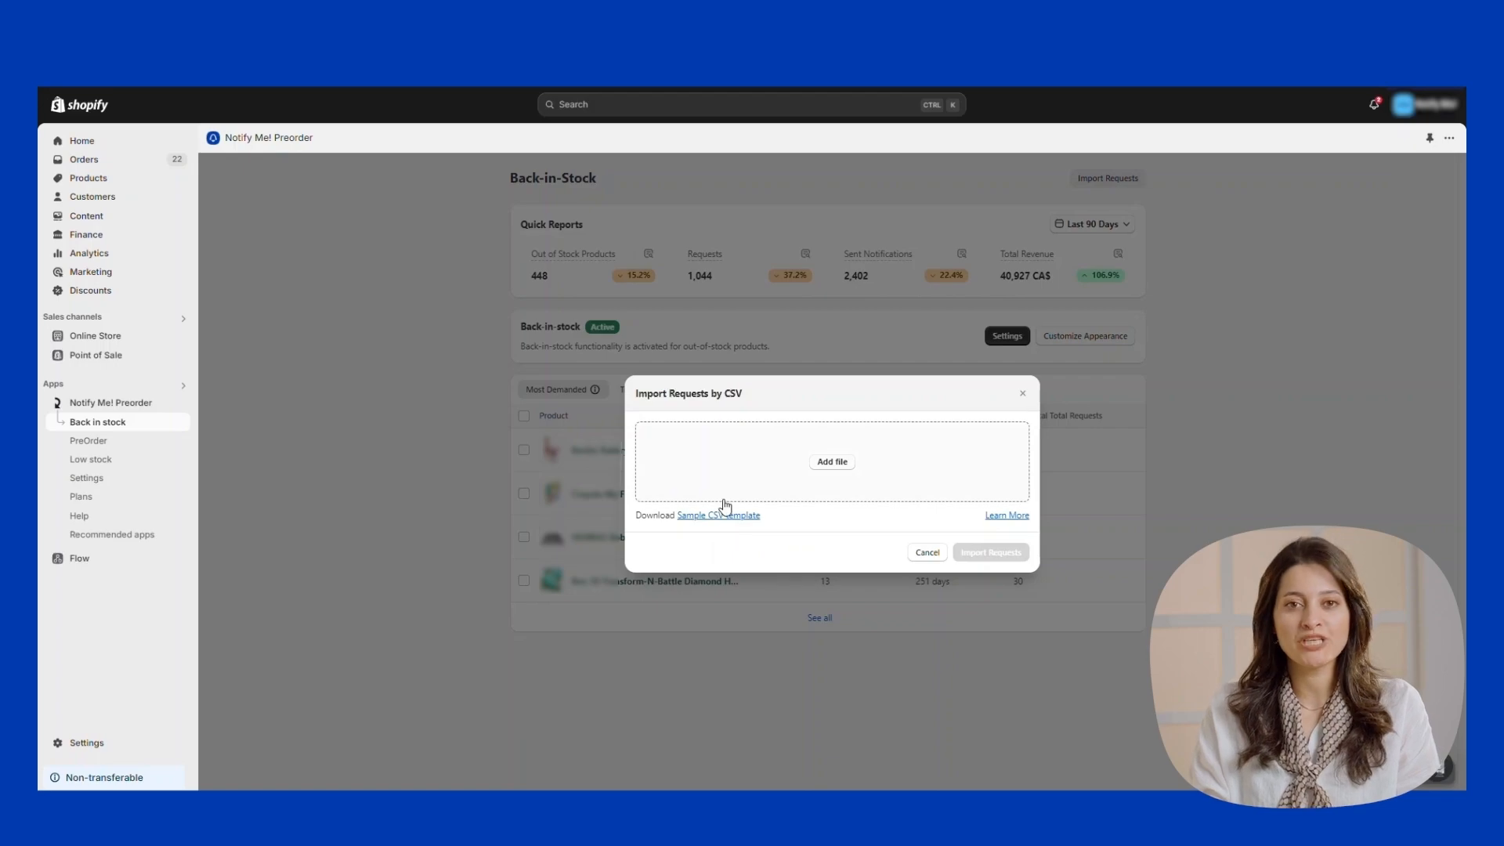
Reopen the request importer and import 'import_sample (1).csv', confirming the customer consent notice.
{"action": "left_click", "coordinate": [1021, 395]}
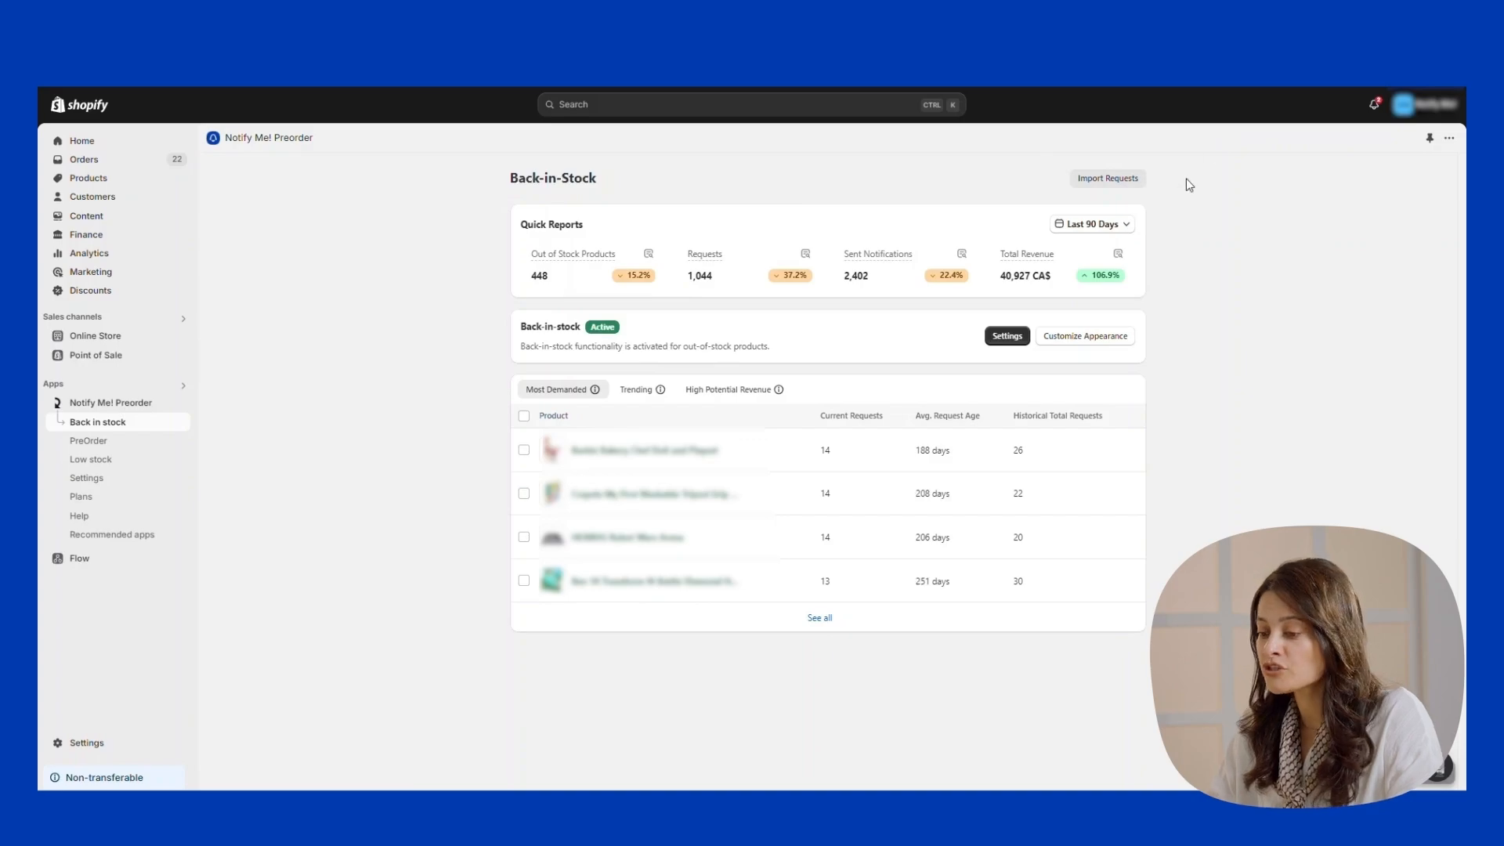
{"action": "left_click", "coordinate": [1087, 180]}
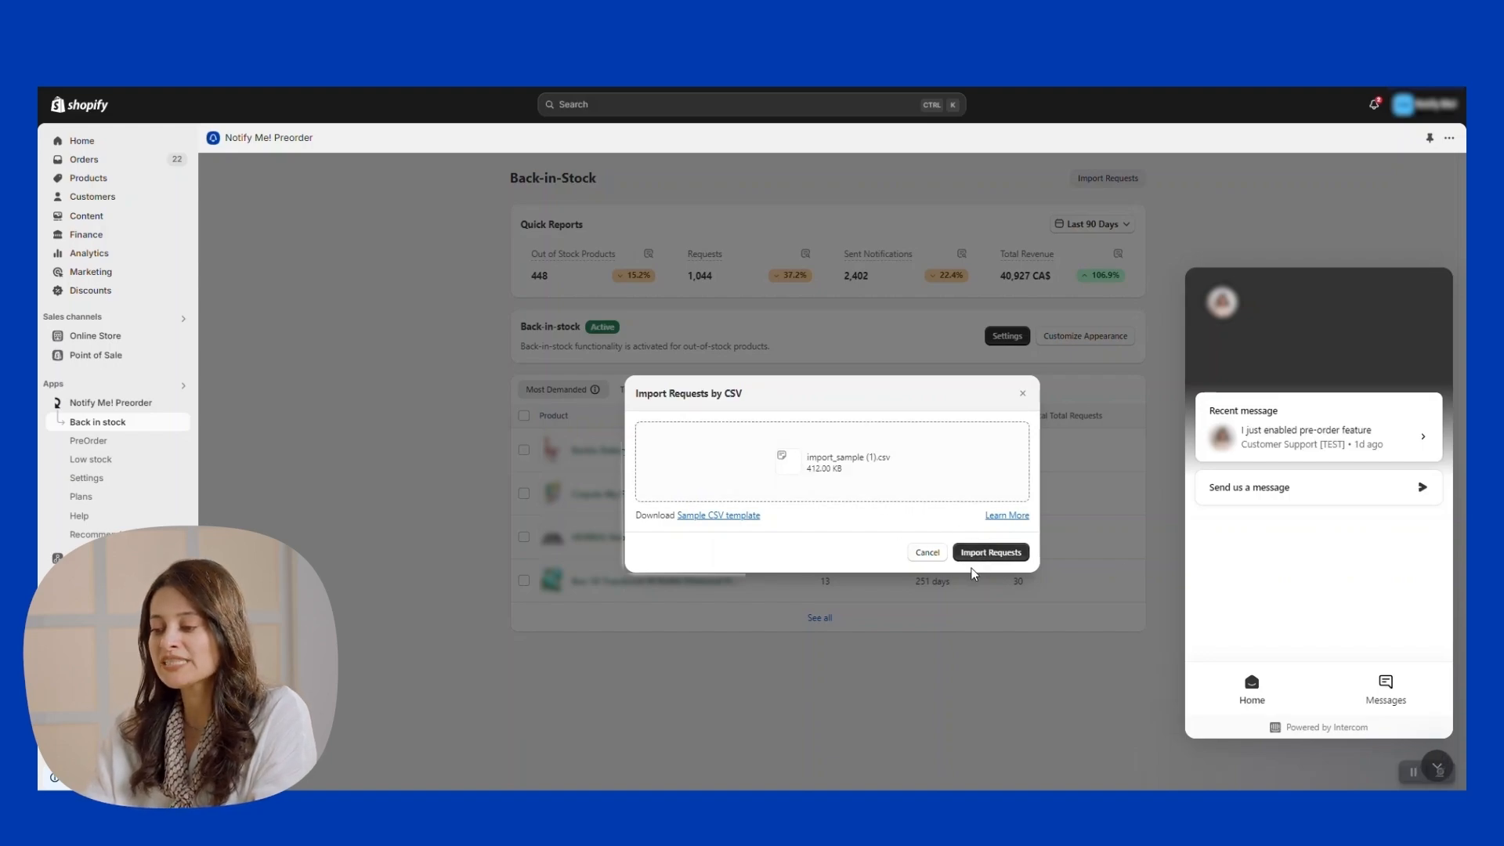
{"action": "left_click", "coordinate": [1445, 760]}
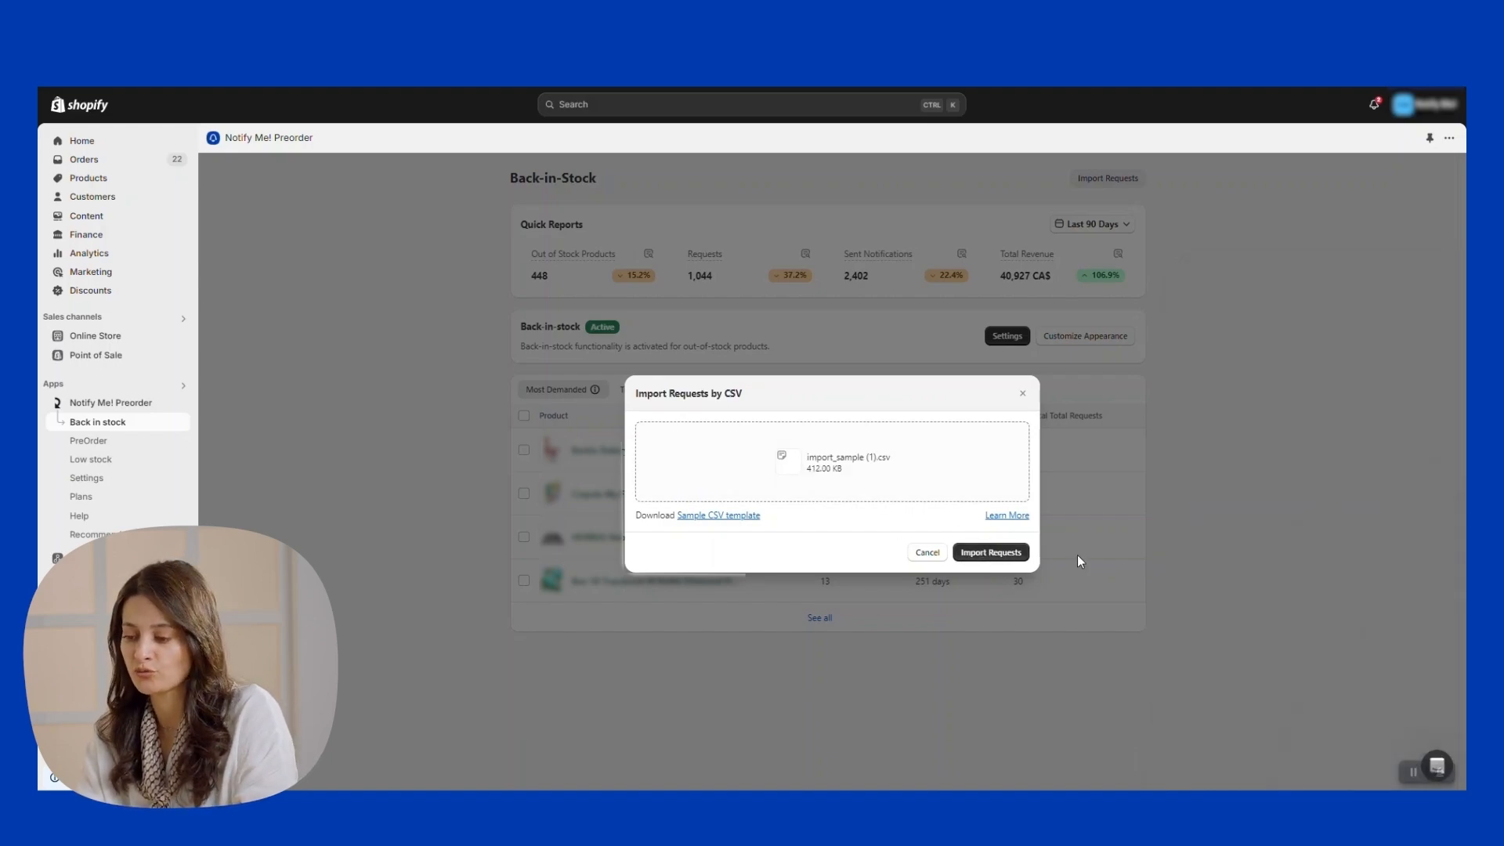
{"action": "left_click", "coordinate": [1013, 555]}
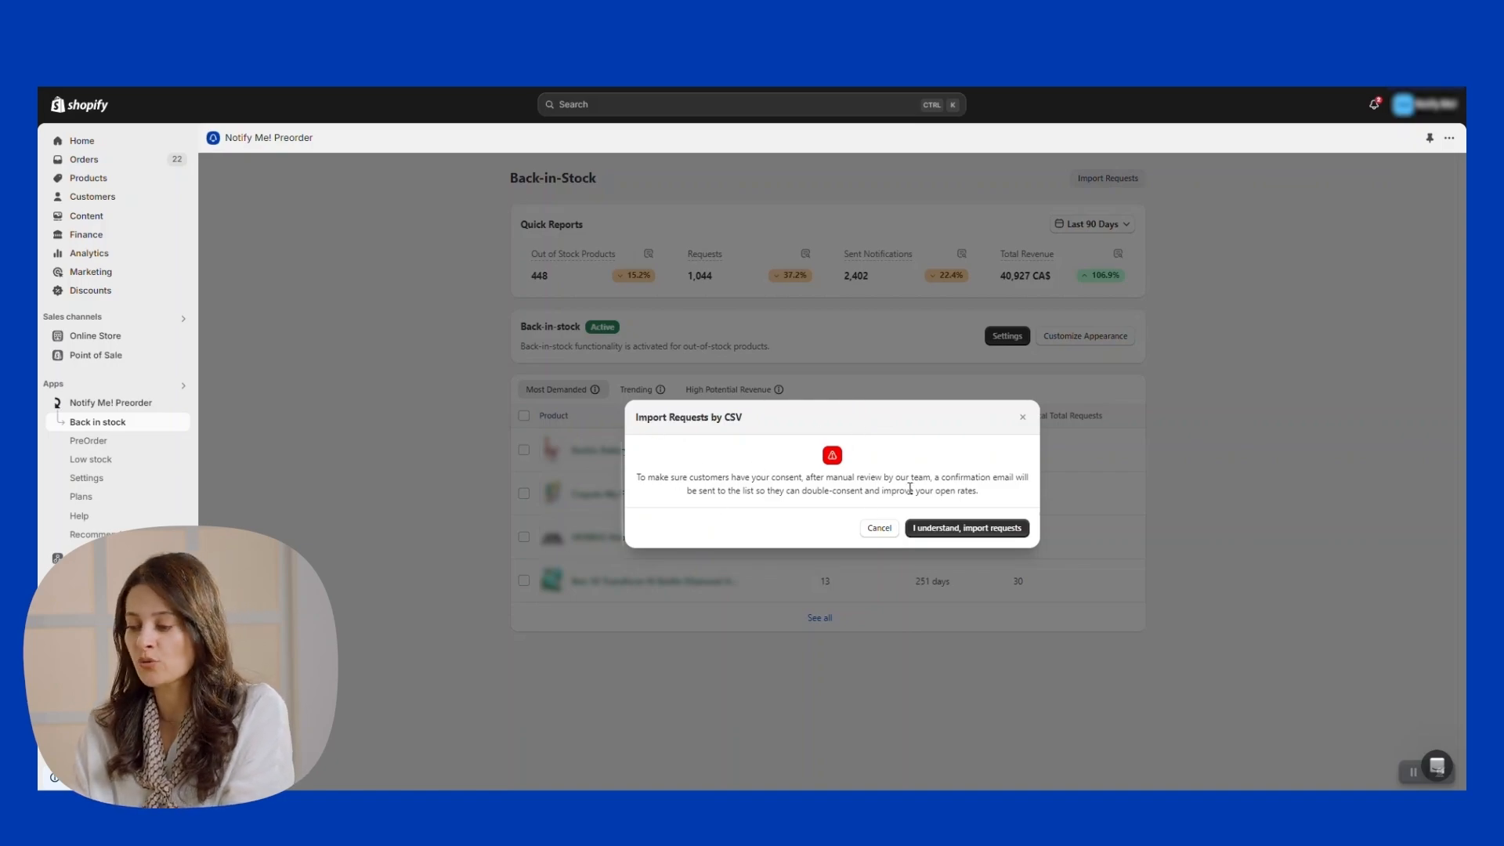
{"action": "left_click", "coordinate": [941, 529]}
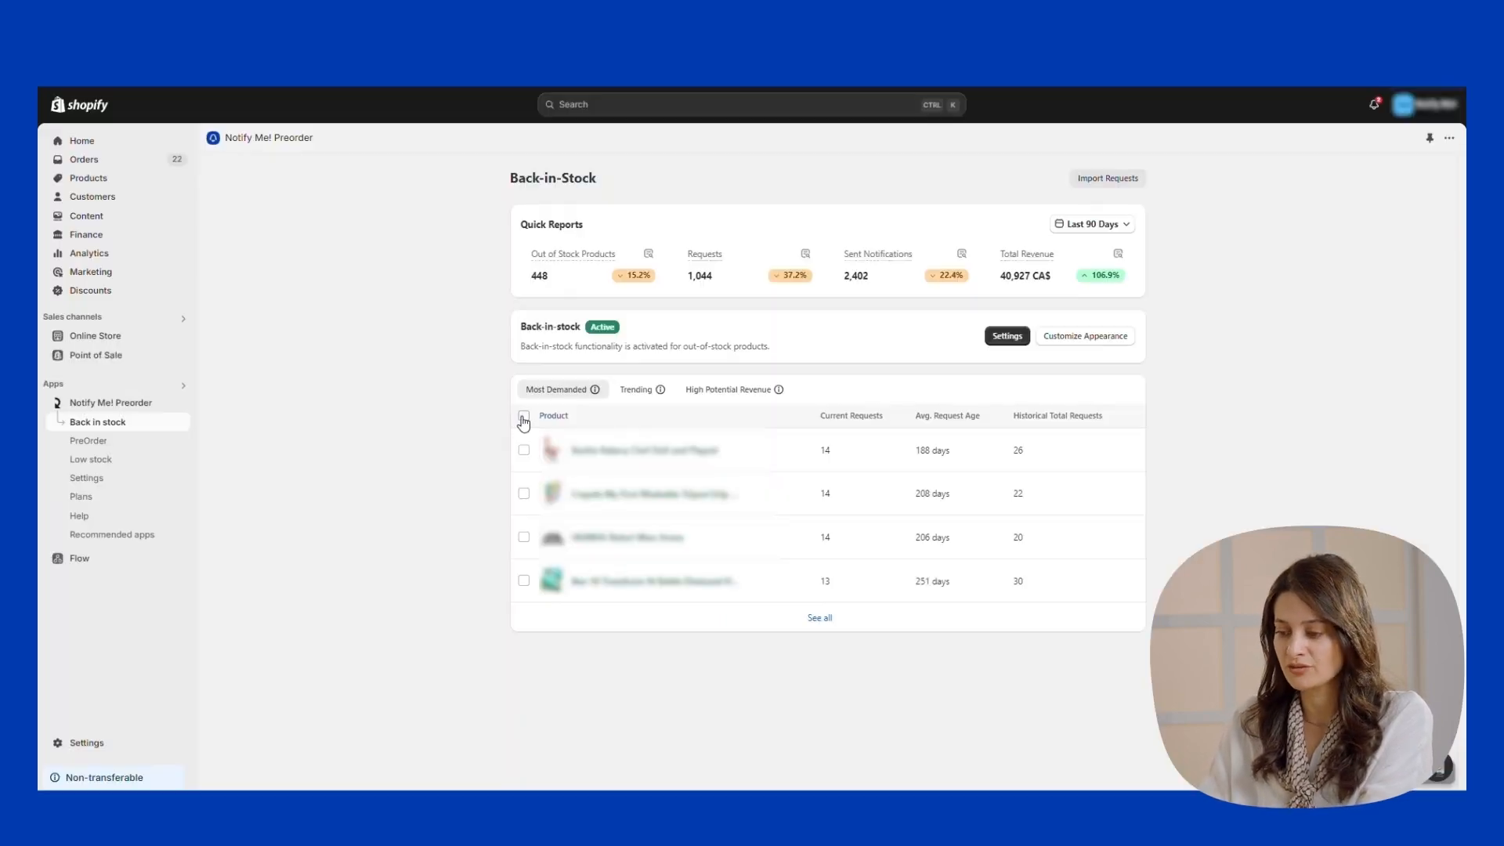
{"action": "left_click", "coordinate": [523, 417]}
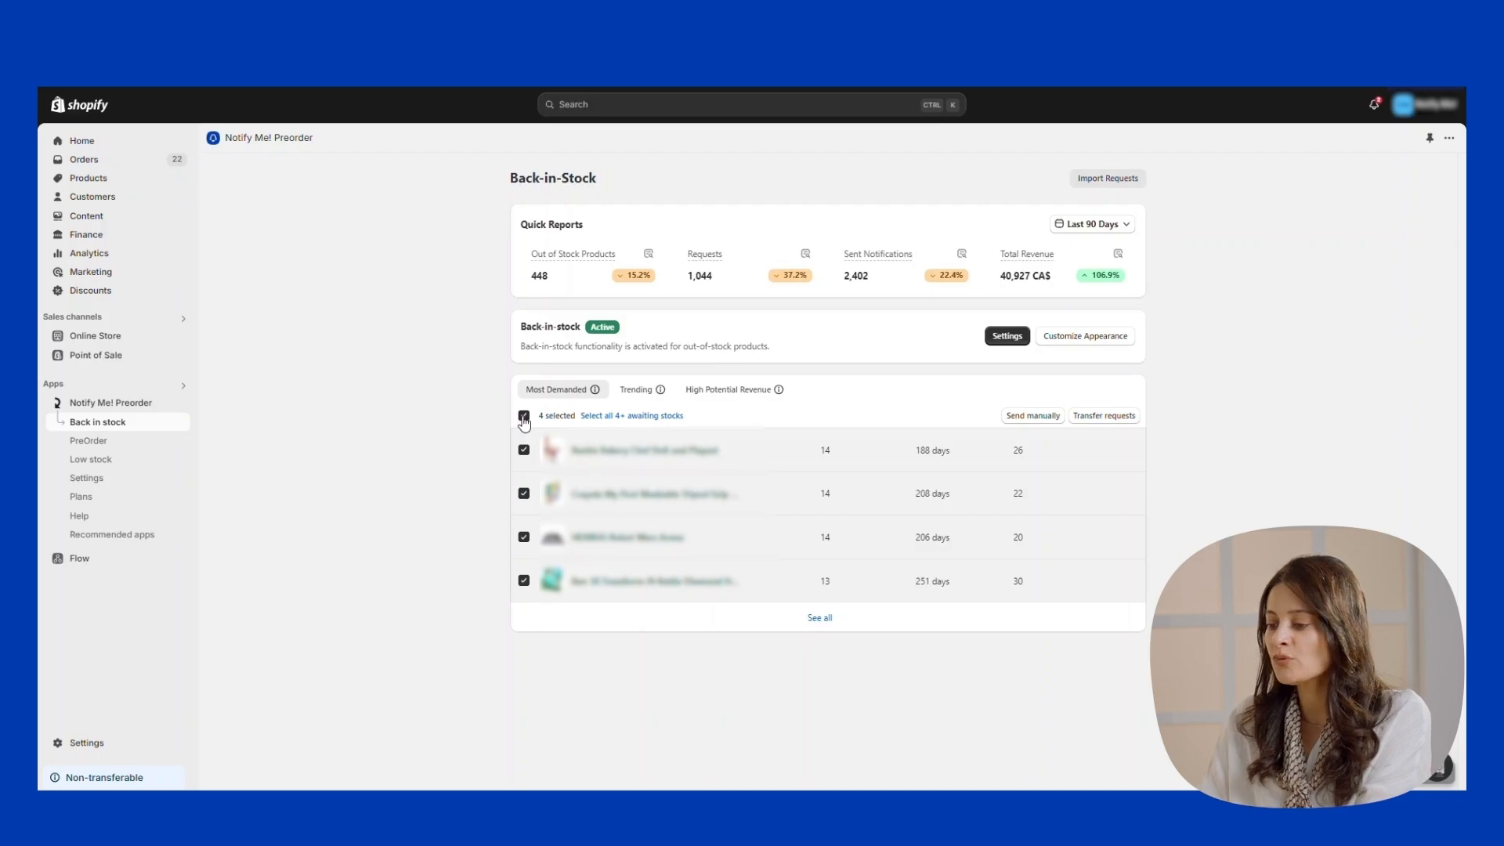
{"action": "left_click", "coordinate": [524, 417]}
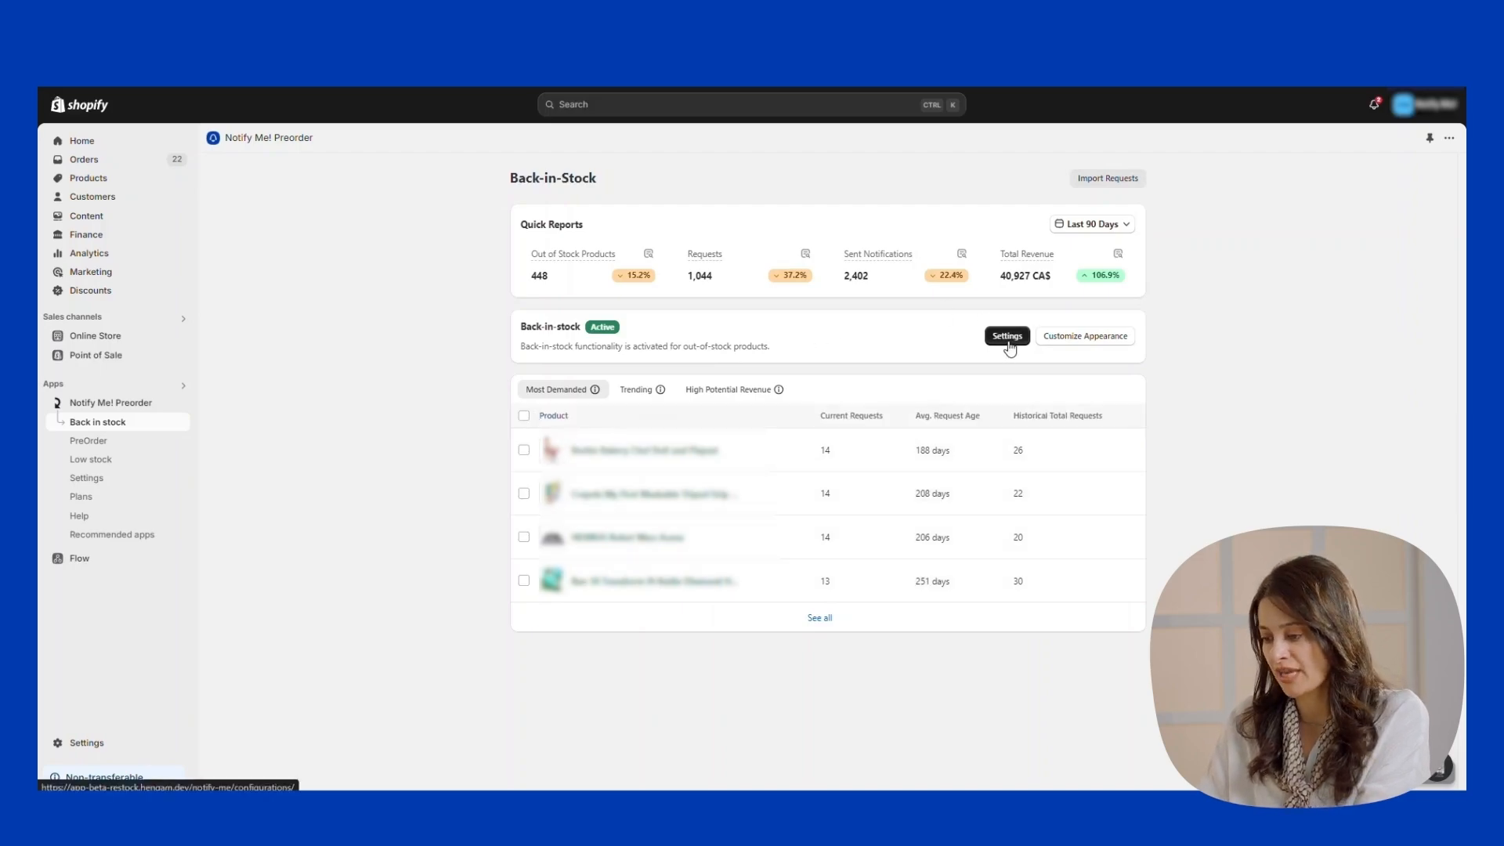
{"action": "mouse_move", "coordinate": [601, 263]}
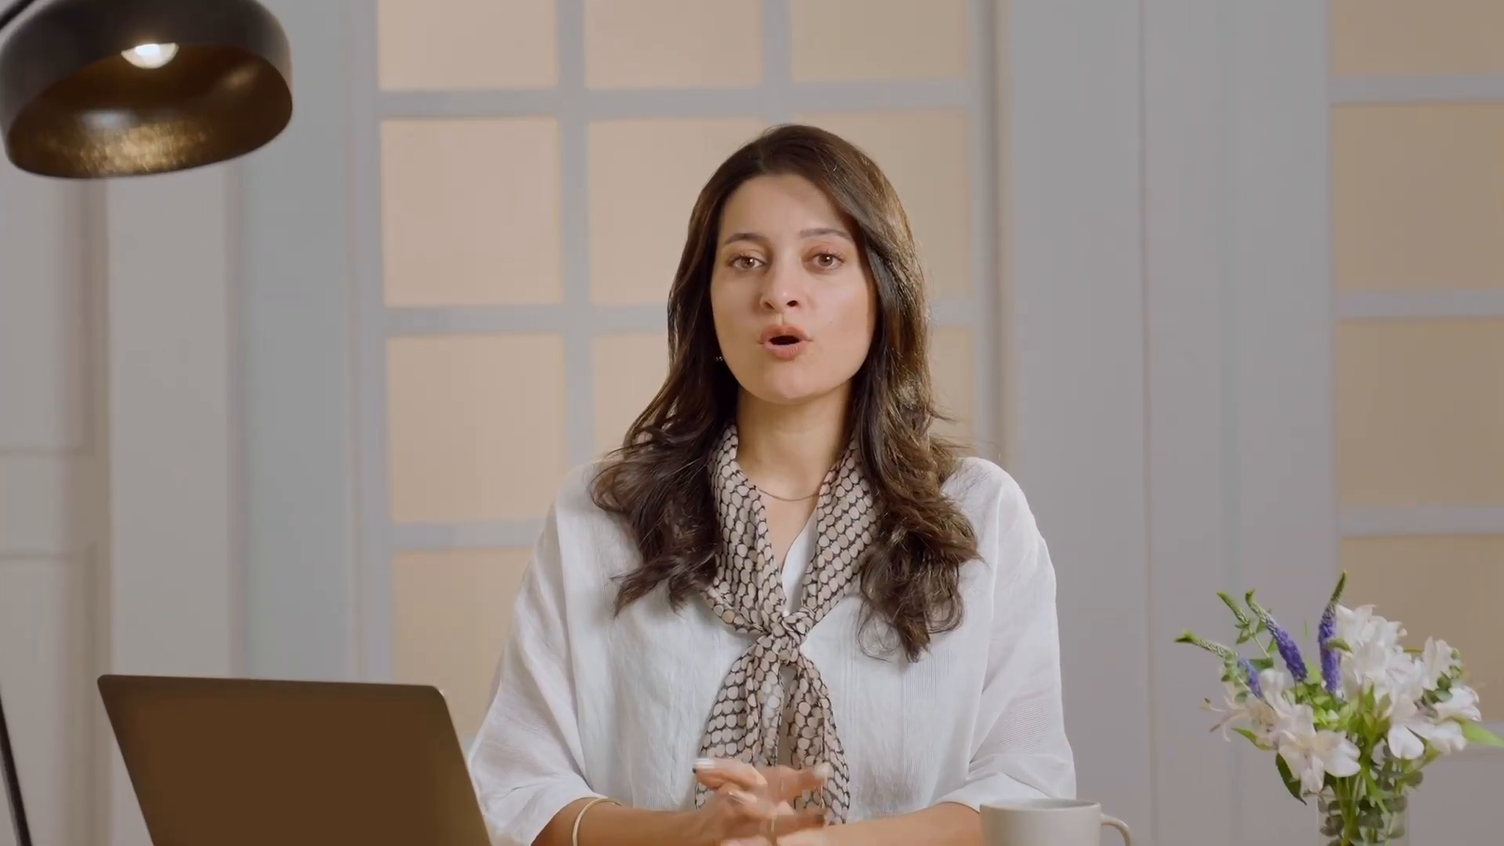